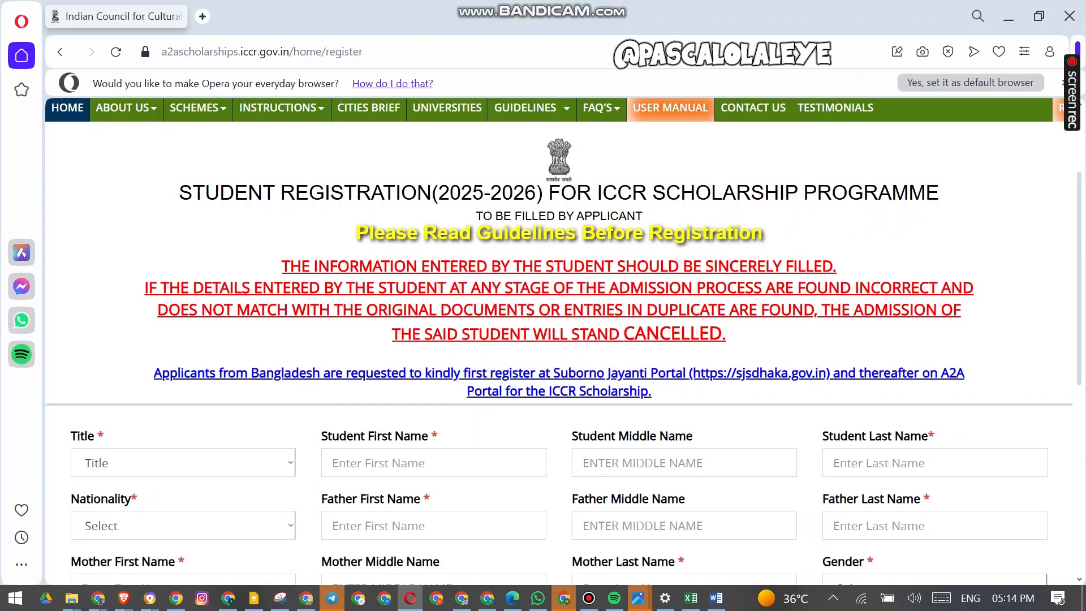
# - Set the registration form's title to Mr
pyautogui.moveTo(393, 334); pyautogui.dragTo(652, 392)
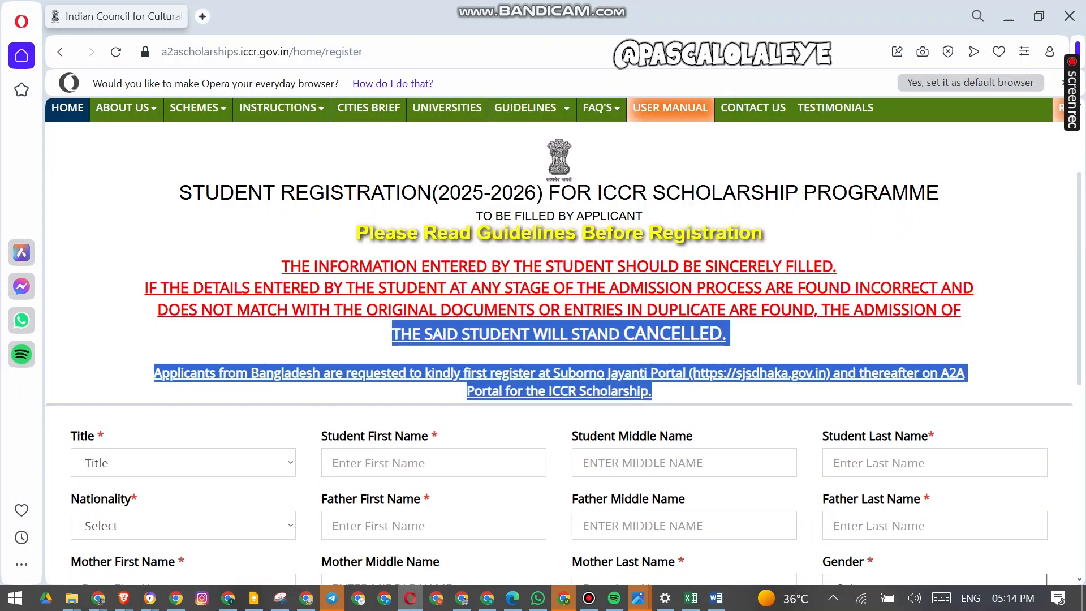
pyautogui.scroll(-2, 559, 339)
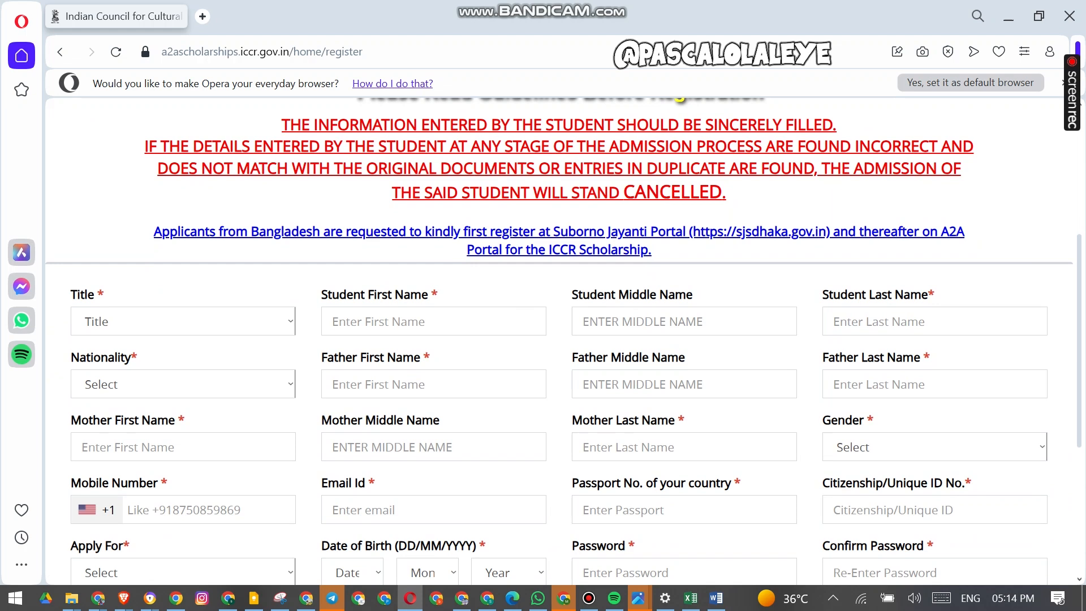
pyautogui.scroll(-5, 559, 340)
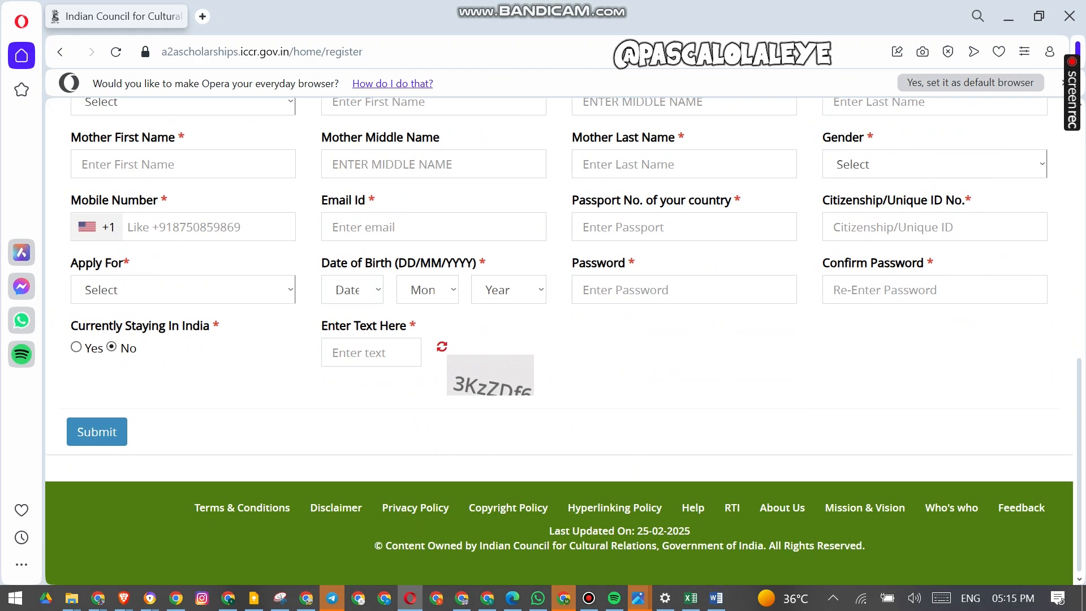
pyautogui.scroll(5, 558, 339)
pyautogui.click(290, 321)
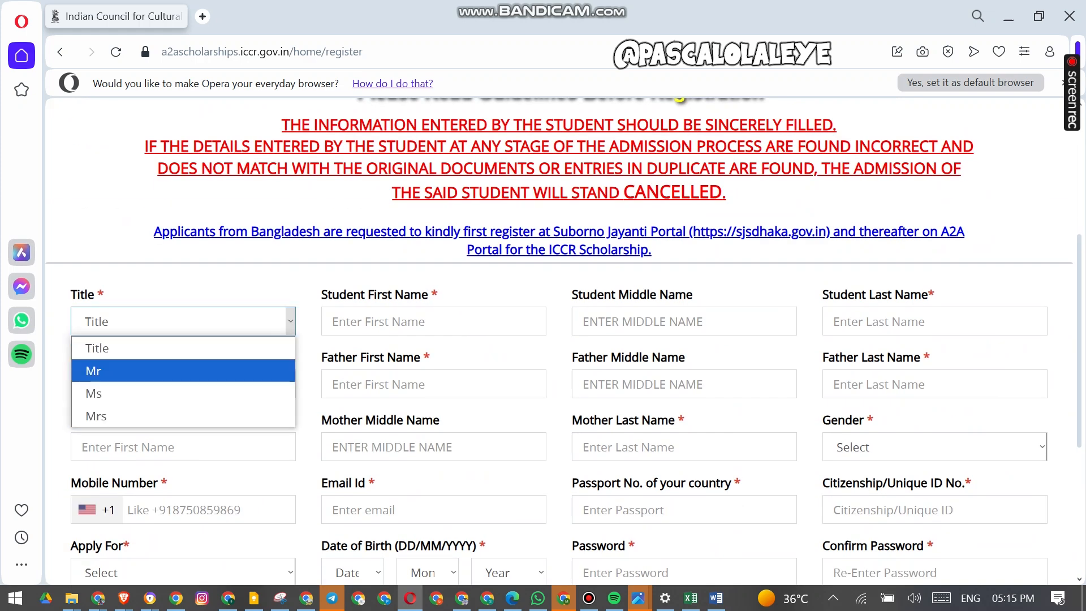
pyautogui.press('Return')
# - Enter the student's first name
pyautogui.press('Tab')
pyautogui.write('A')
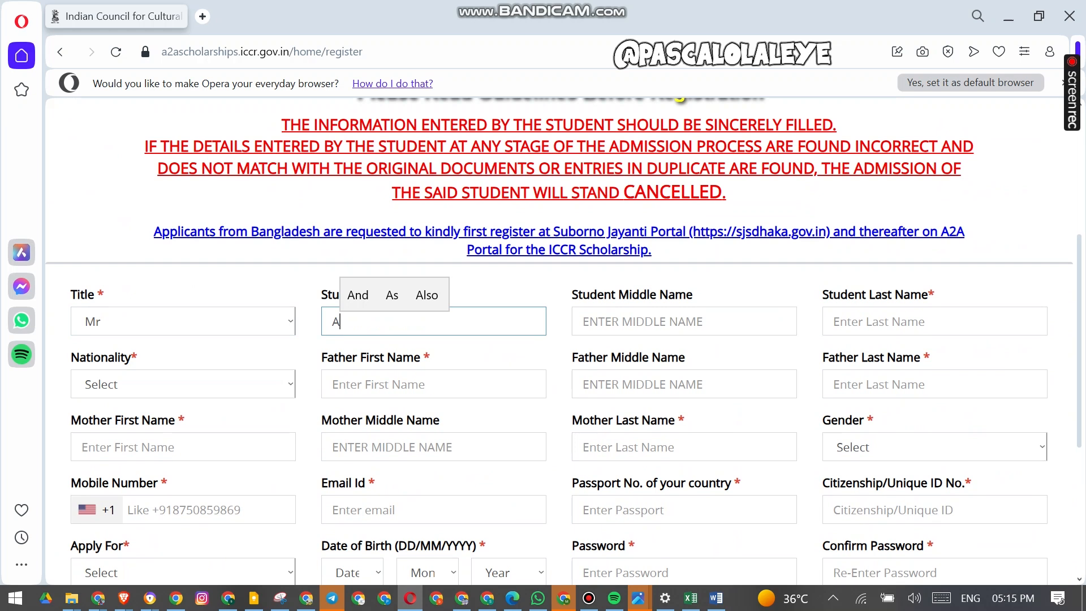
pyautogui.press('BackSpace')
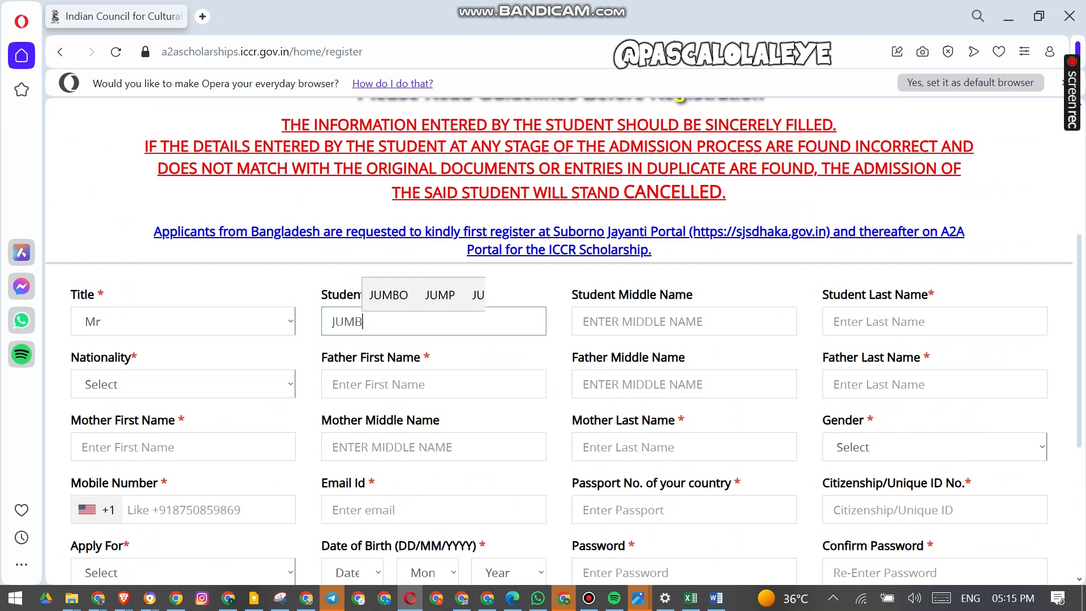
pyautogui.press('Tab')
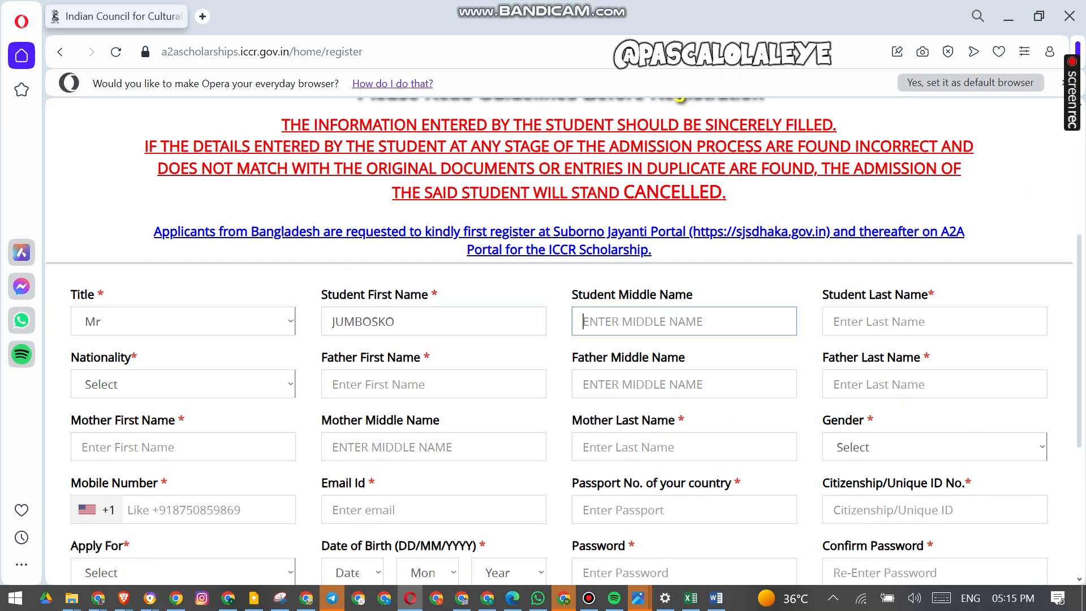
# - Enter the student's middle and last names
pyautogui.write('IO')
pyautogui.press('BackSpace')
pyautogui.press('BackSpace')
pyautogui.press('Tab')
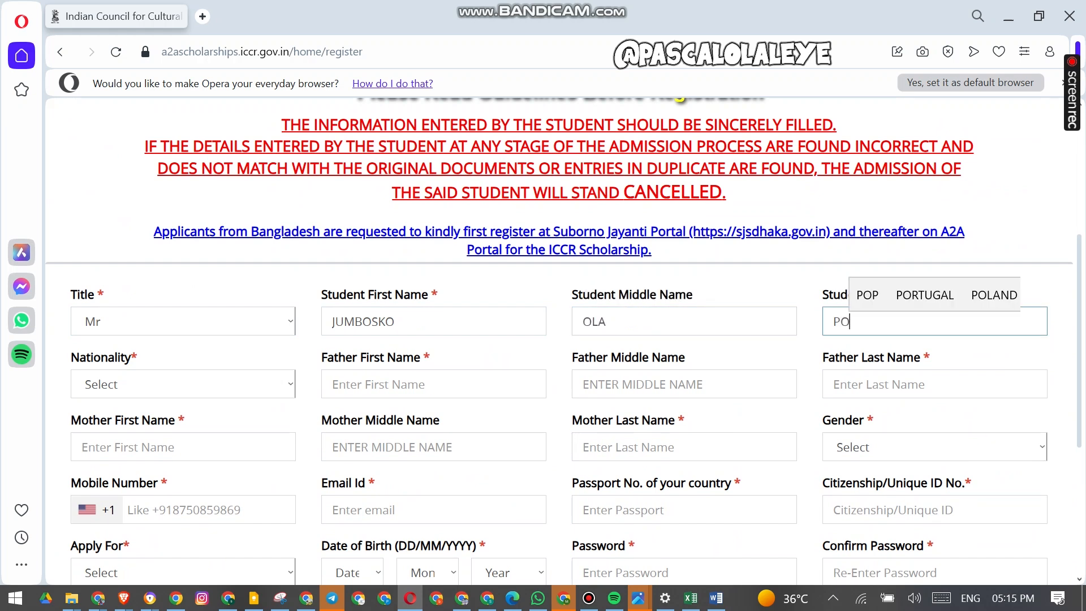
# - Set the nationality to Nigeria
pyautogui.press('Tab')
pyautogui.press('Down')
pyautogui.press('Down')
pyautogui.press('Up')
pyautogui.press('n')
pyautogui.press('Down')
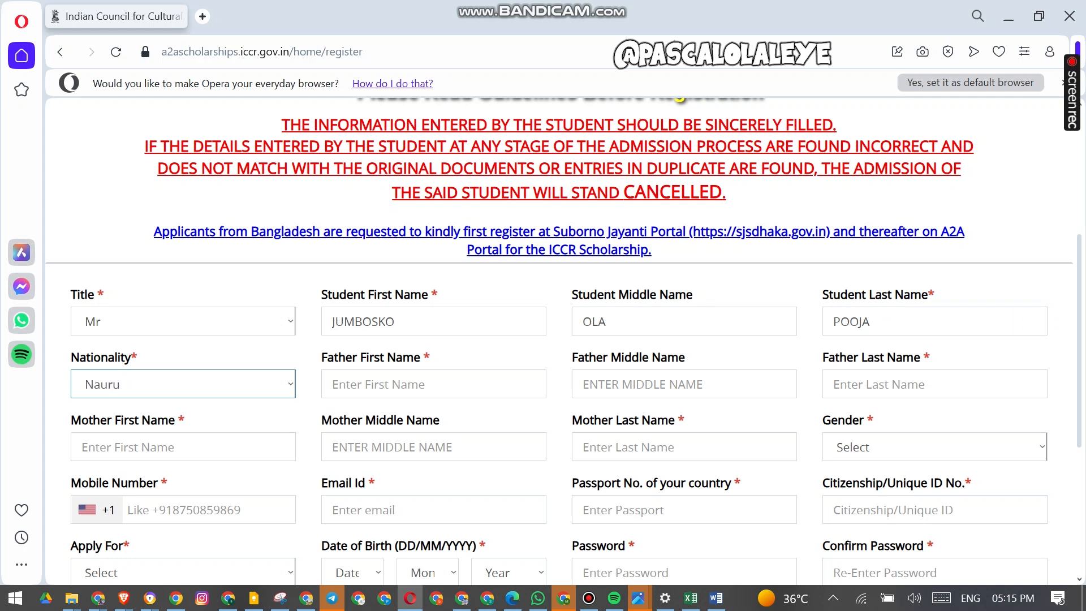
pyautogui.press('Down')
pyautogui.press('Down')
pyautogui.press('Down')
pyautogui.press('Down')
pyautogui.press('Down')
# - Enter the father's first, middle and last names
pyautogui.press('Tab')
pyautogui.press('Tab')
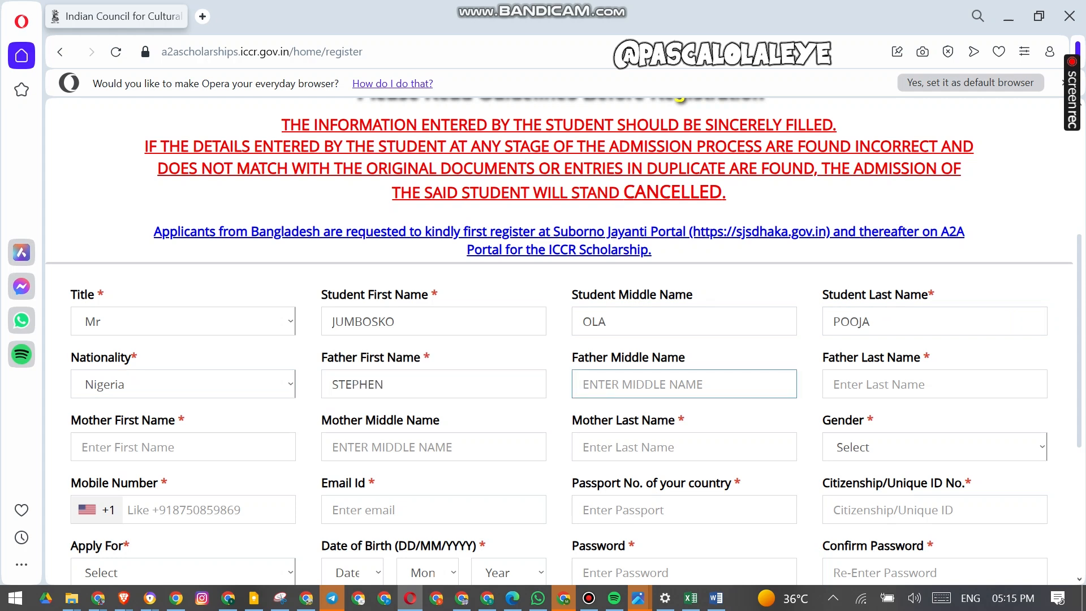
pyautogui.press('Tab')
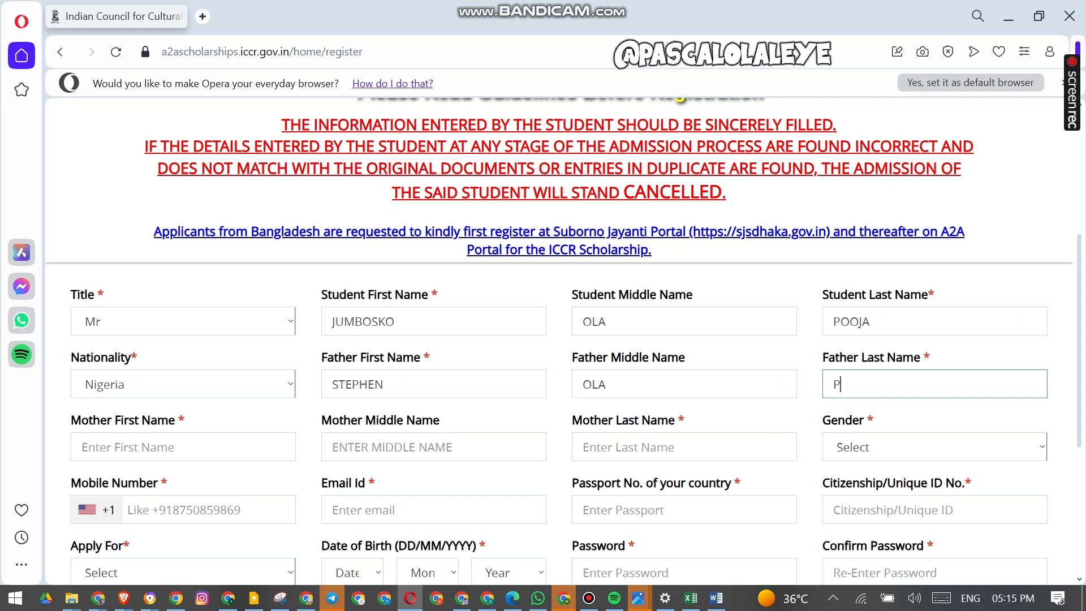
pyautogui.press('Tab')
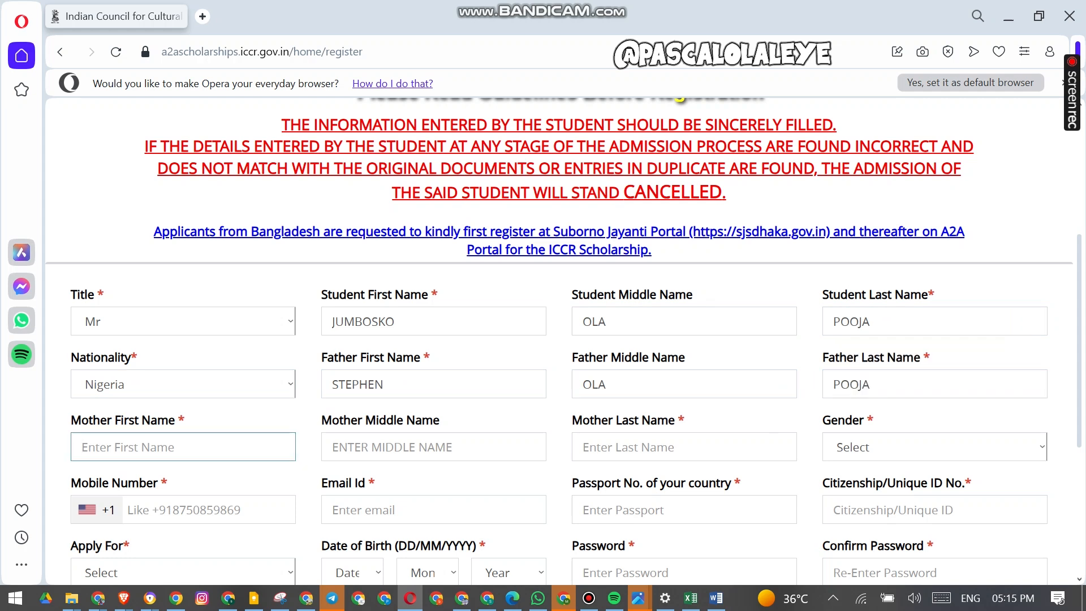
# - Enter the mother's first, middle and last names and set the gender to F
pyautogui.press('Tab')
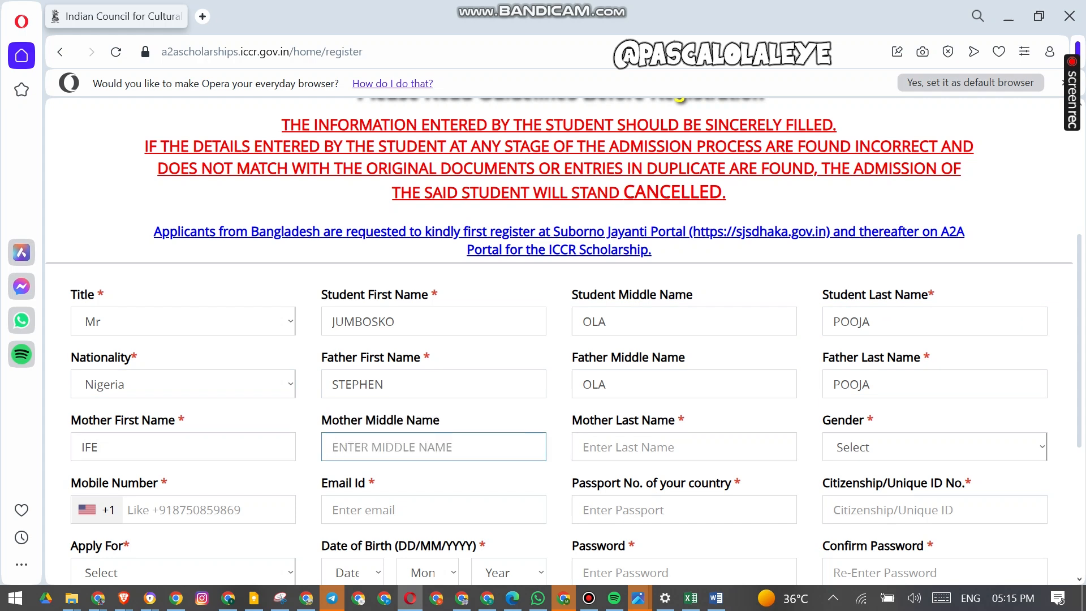
pyautogui.press('Tab')
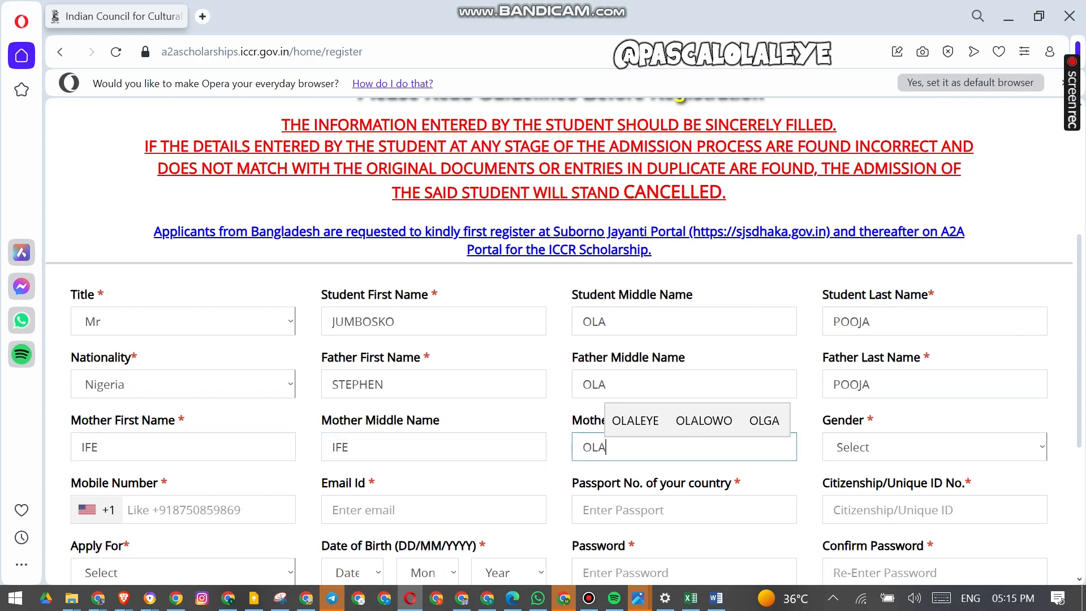
pyautogui.press('Tab')
pyautogui.press('m')
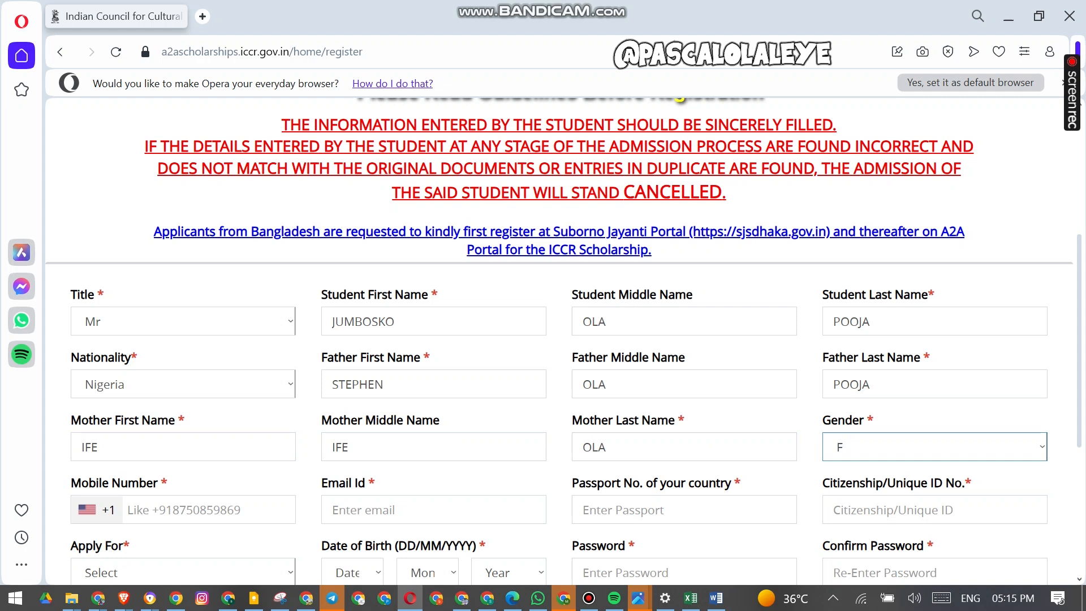
# - Enter the applicant's mobile number
pyautogui.click(363, 321)
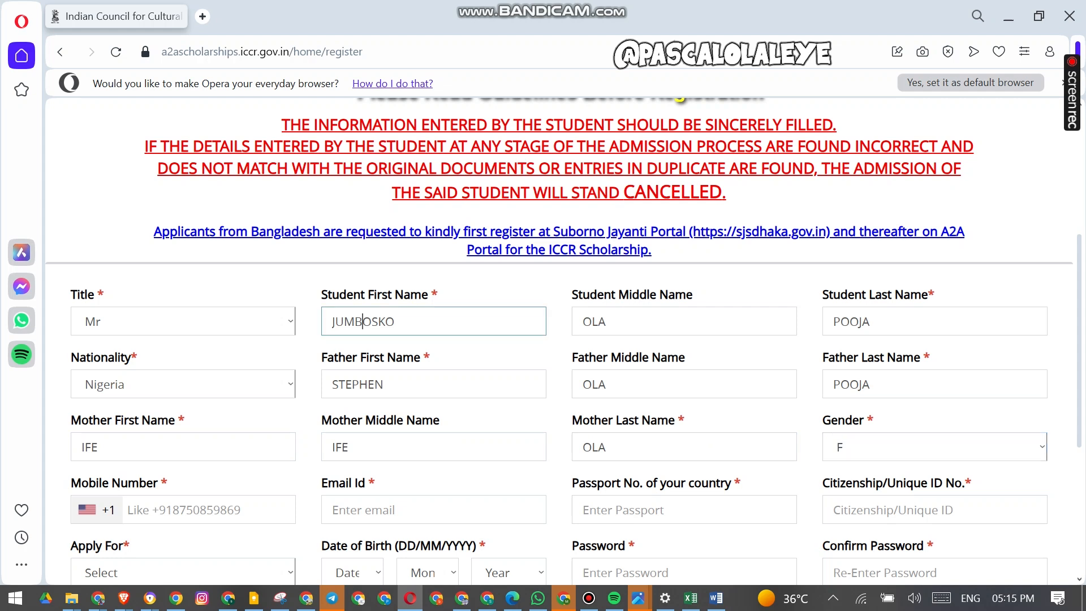
pyautogui.click(128, 509)
pyautogui.scroll(-3, 128, 509)
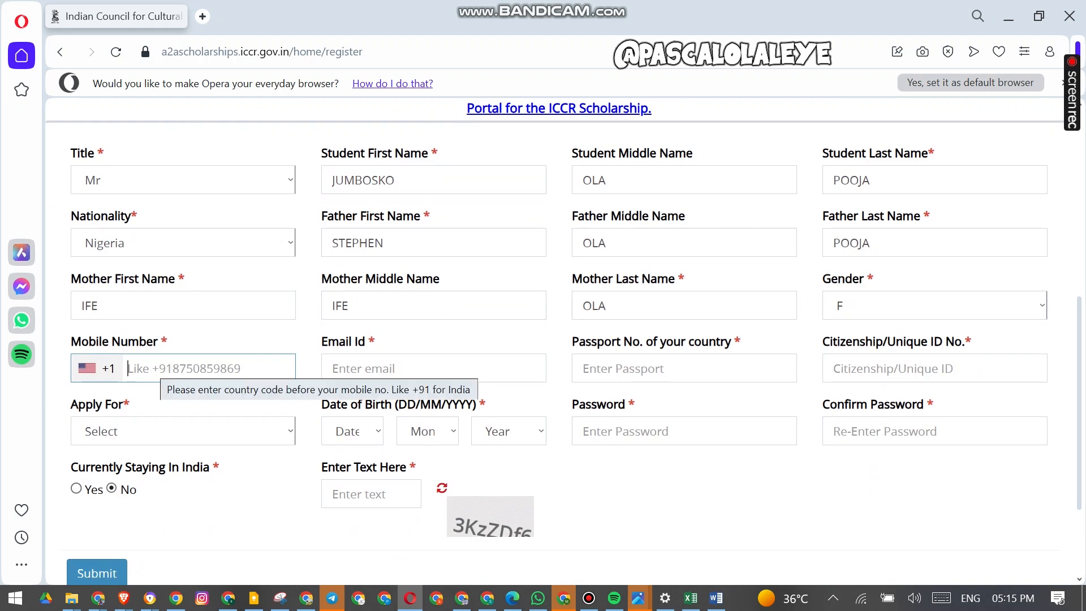
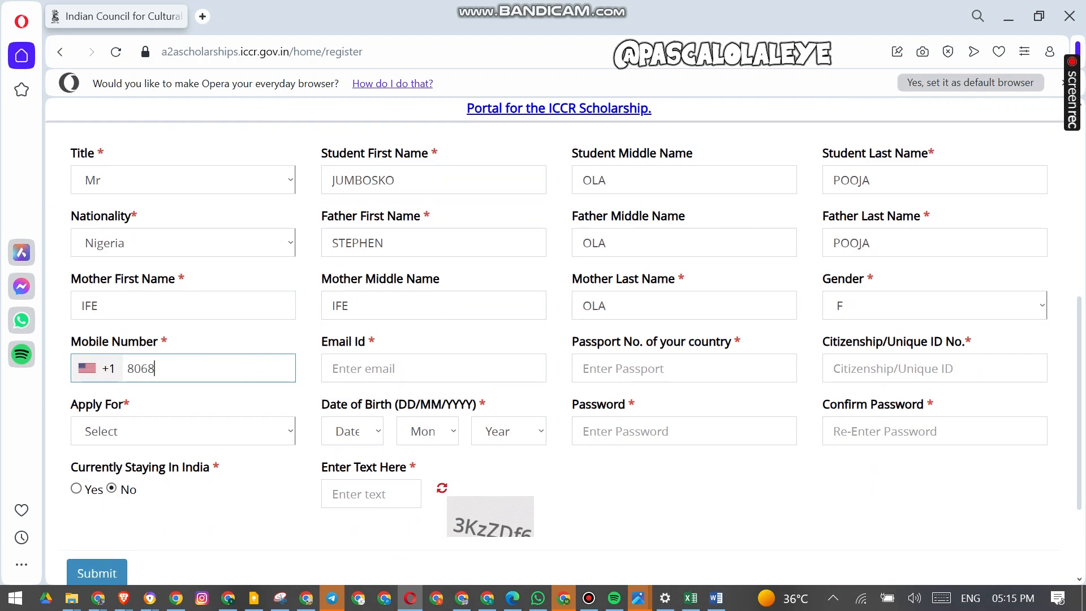
# - Fill in the applicant's e-mail address, accepting the suggested completion
pyautogui.press('Tab')
pyautogui.write('aesther')
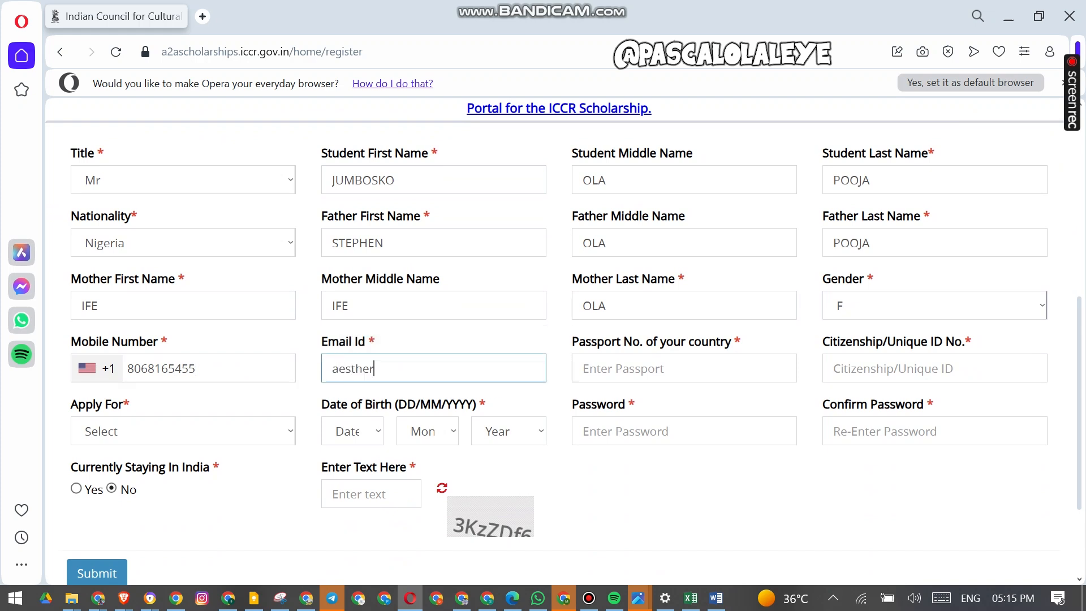
pyautogui.press('BackSpace')
pyautogui.write('ee')
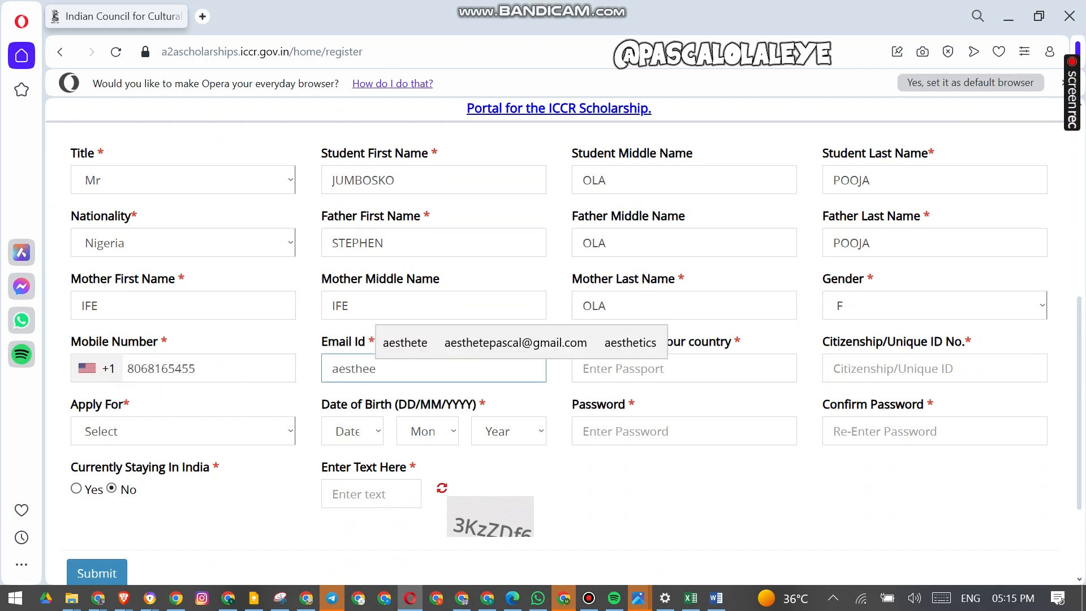
pyautogui.click(543, 340)
# - Enter the passport number and the citizenship / unique ID number
pyautogui.press('Tab')
pyautogui.press('Tab')
pyautogui.write('123456789')
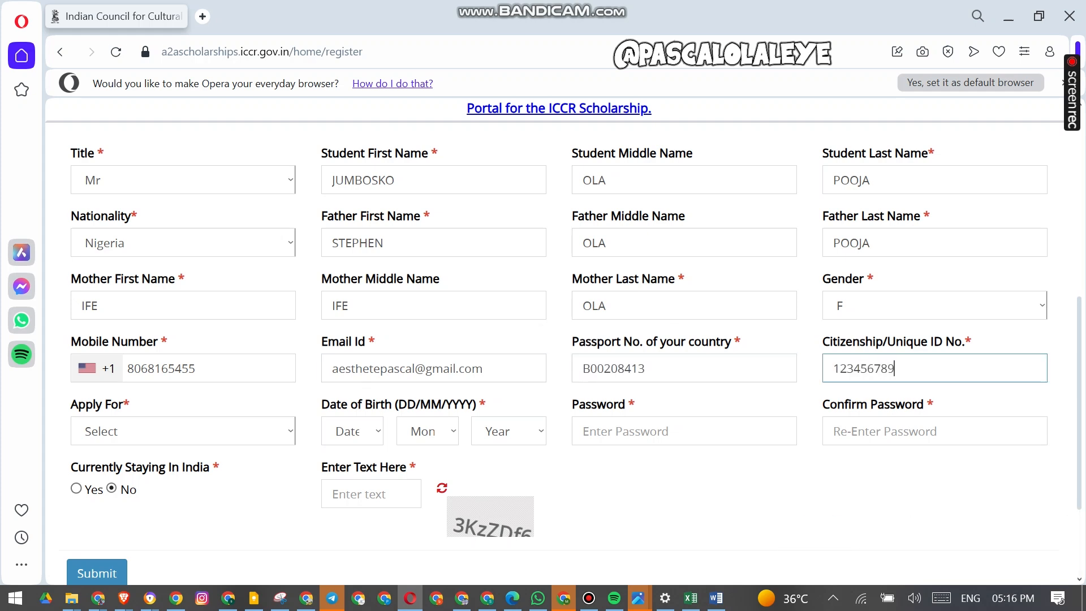
pyautogui.write('00')
# - Set Apply For to UG
pyautogui.press('Tab')
pyautogui.press('u')
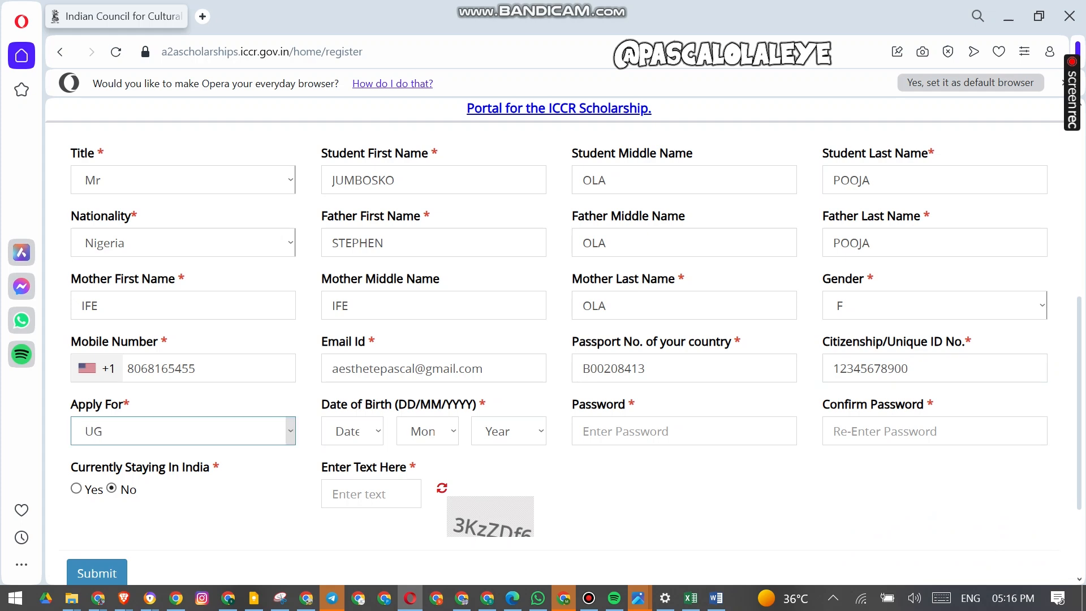
pyautogui.click(183, 431)
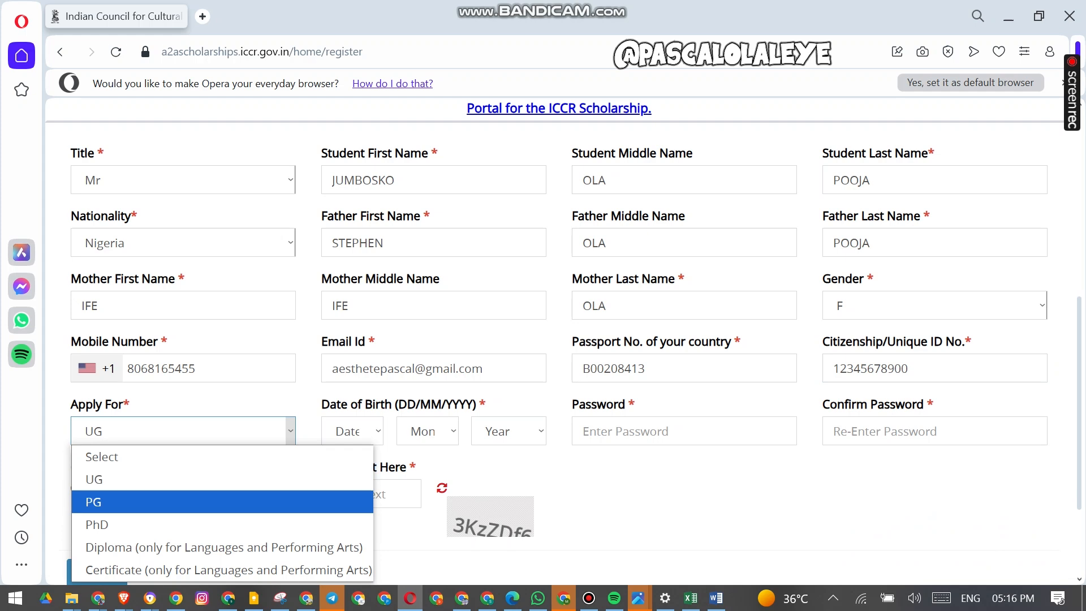
pyautogui.press('Down')
pyautogui.press('Up')
pyautogui.press('Up')
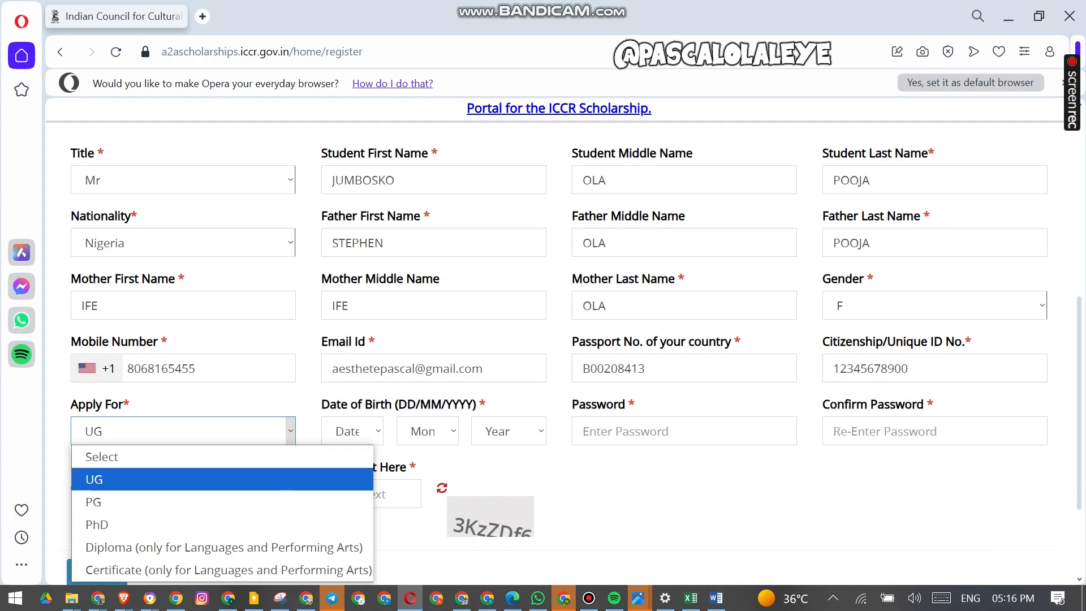
pyautogui.click(222, 479)
# - Select the applicant's date of birth as day, month and year
pyautogui.click(353, 431)
pyautogui.click(345, 395)
pyautogui.click(428, 431)
pyautogui.click(416, 405)
pyautogui.click(509, 431)
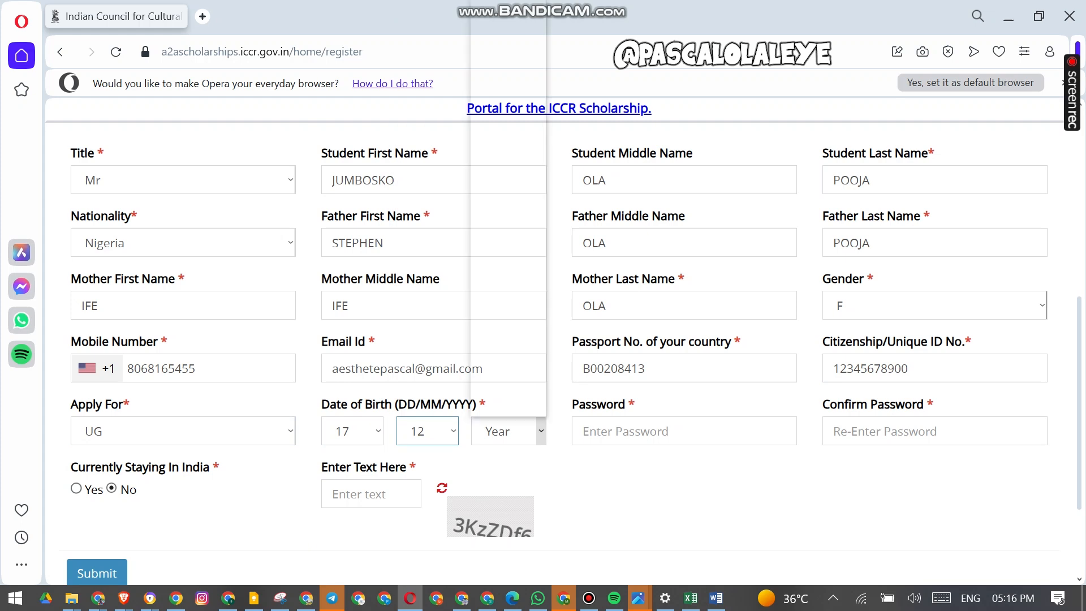
pyautogui.scroll(-10, 500, 382)
pyautogui.scroll(10, 500, 382)
pyautogui.scroll(-10, 500, 382)
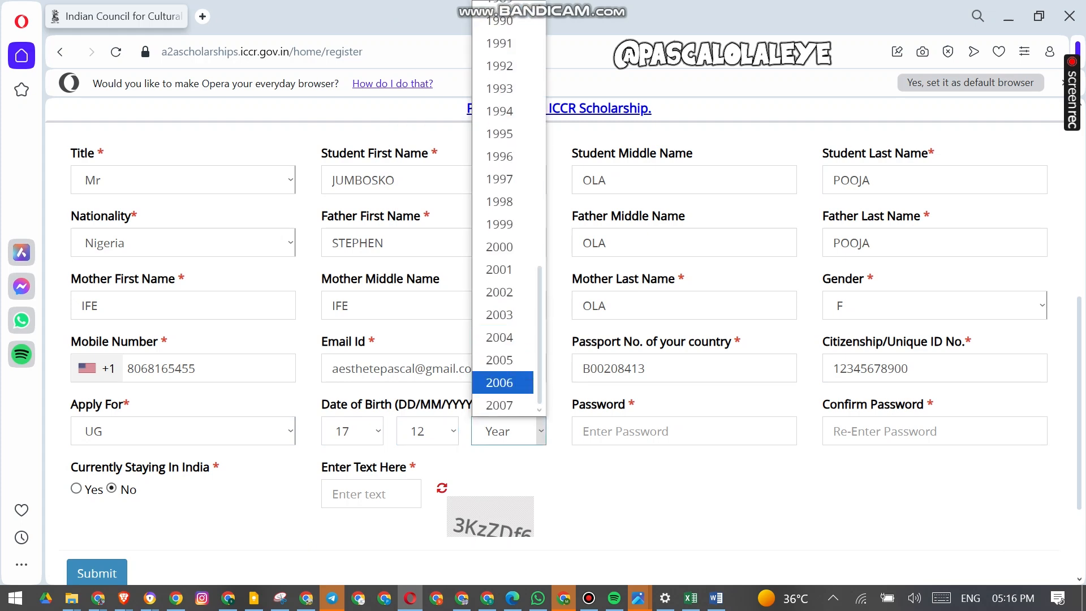
pyautogui.click(500, 360)
# - Type the account password and re-enter it in the confirmation field
pyautogui.click(667, 431)
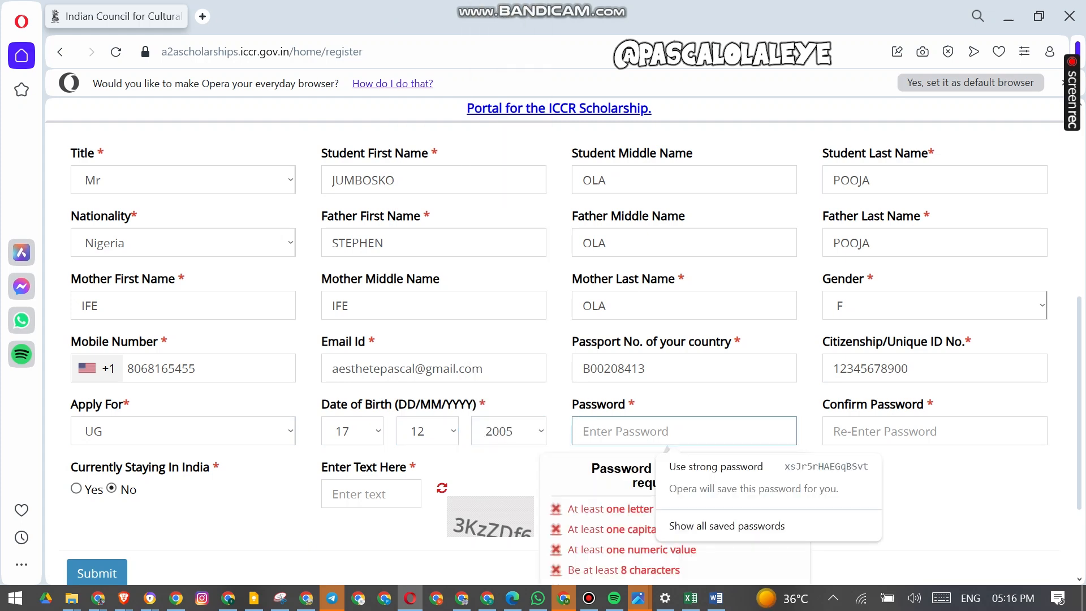
pyautogui.scroll(-3, 543, 339)
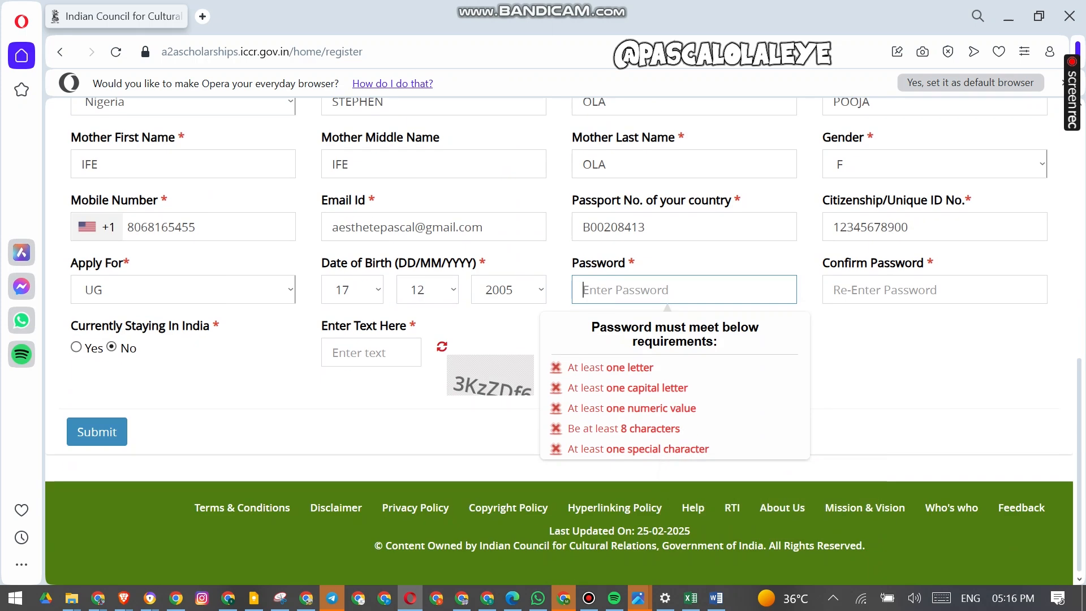
pyautogui.write('P')
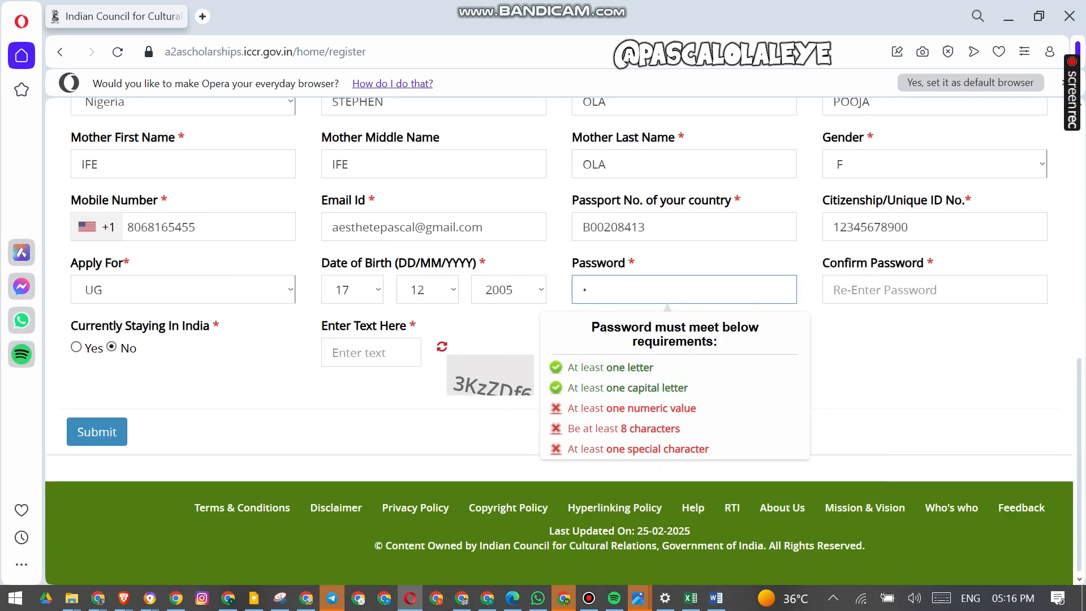
pyautogui.write('••••••••••••')
pyautogui.press('Tab')
pyautogui.write('•••••••••')
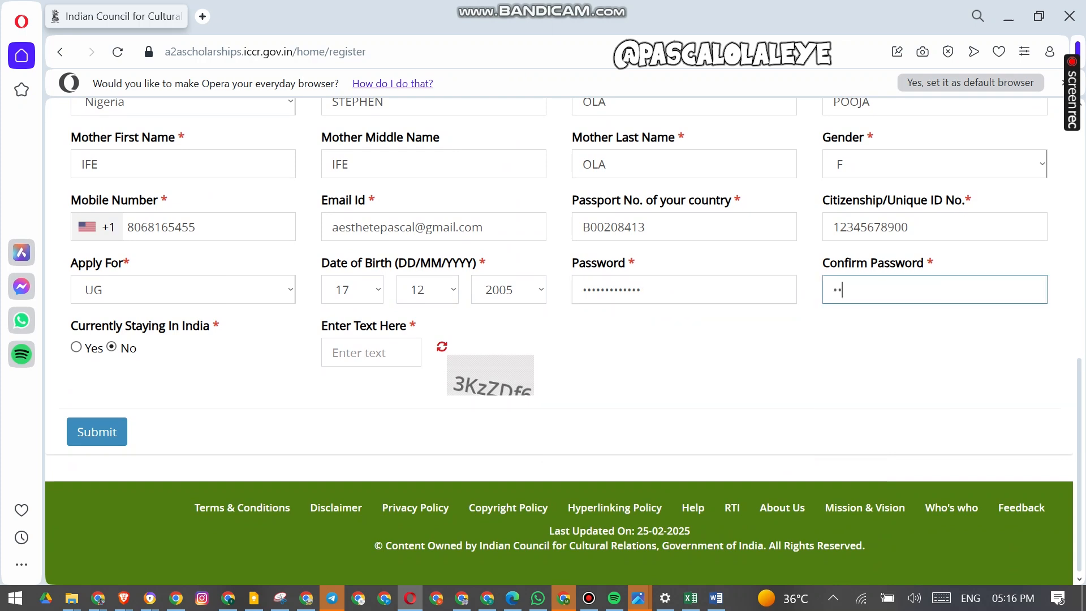
pyautogui.write('••••')
# - Enter the captcha text shown beside the field and submit the registration
pyautogui.moveTo(70, 322); pyautogui.dragTo(136, 348)
pyautogui.click(158, 358)
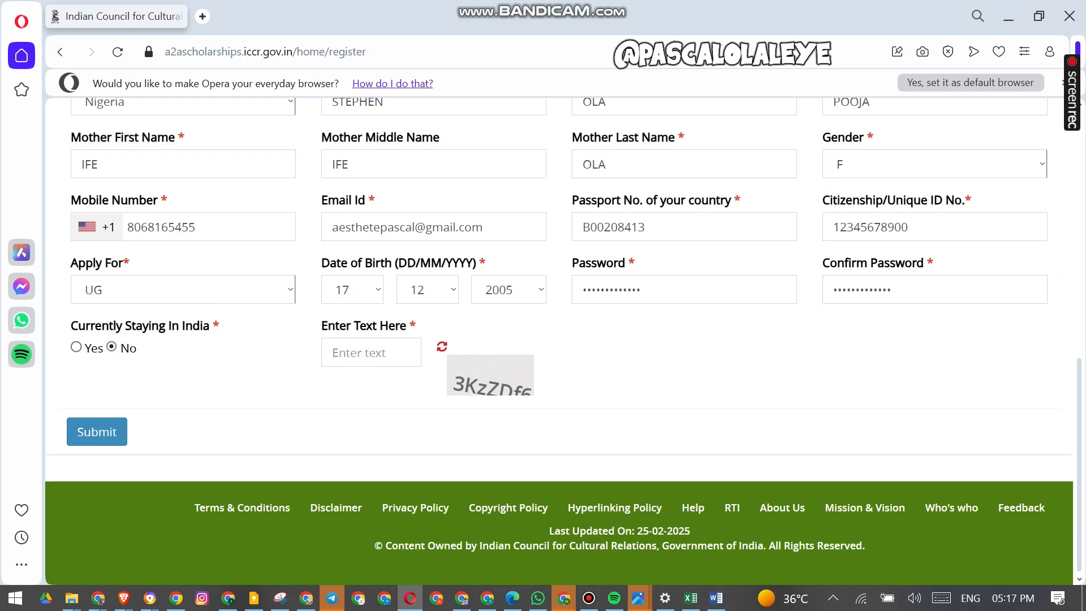
pyautogui.click(367, 352)
pyautogui.write('3')
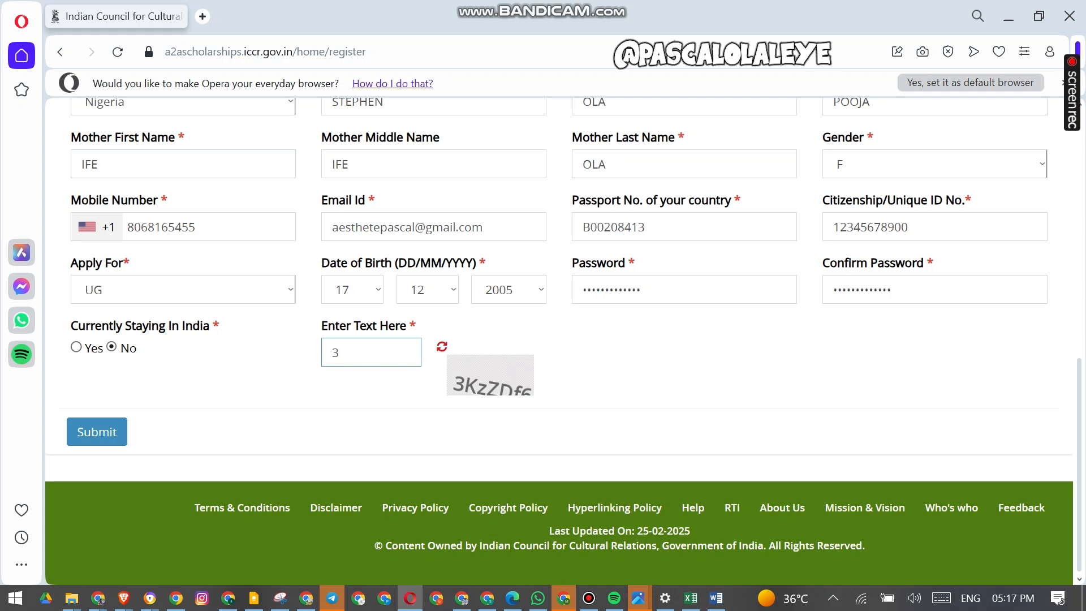
pyautogui.write('KzZDf6')
pyautogui.click(96, 432)
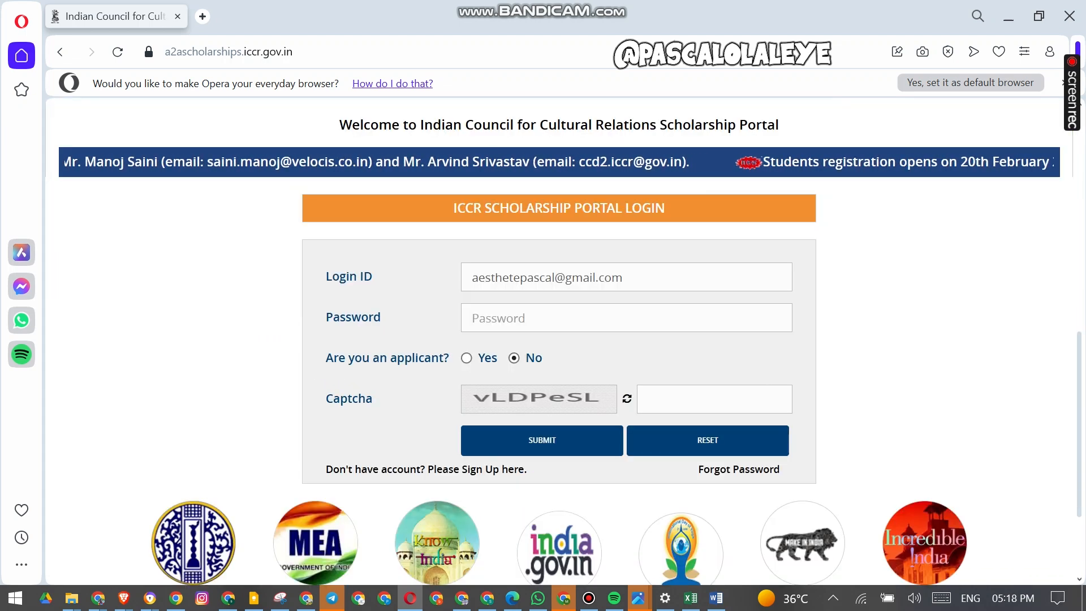
# - Fill in the login e-mail and the account password on the portal login form
pyautogui.write('•••••••••••••')
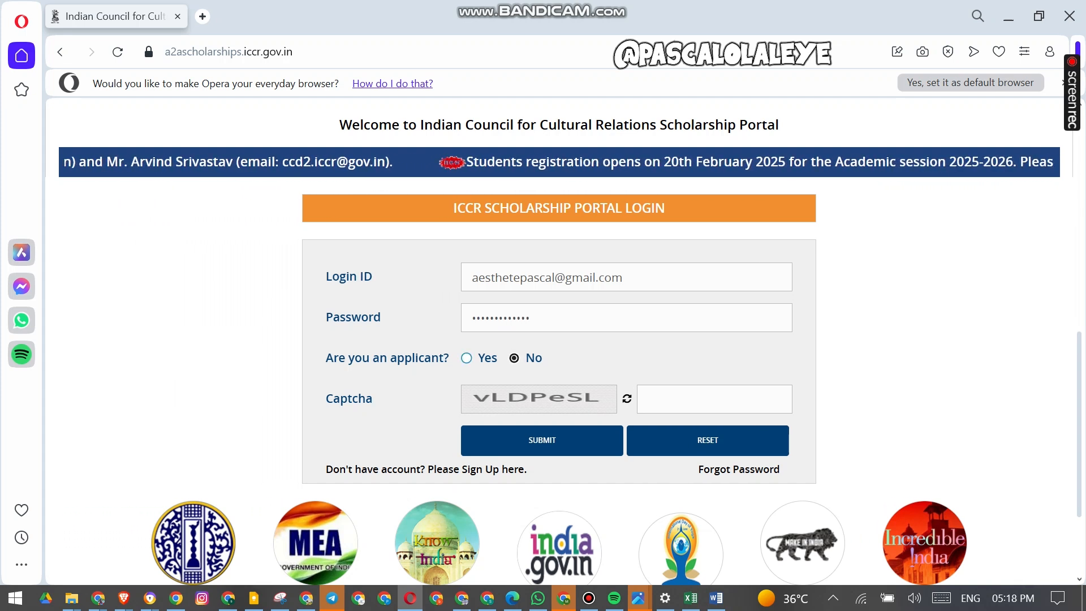
# - Mark the login as an applicant, apply for UG and choose registration year 2025-26
pyautogui.click(467, 358)
pyautogui.click(566, 399)
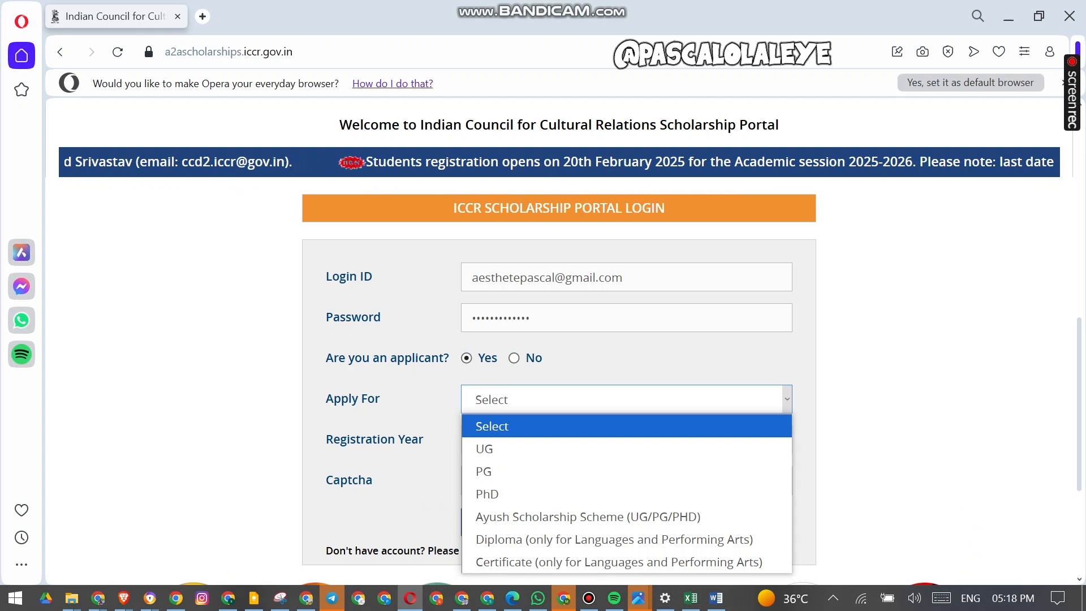
pyautogui.click(566, 448)
pyautogui.click(566, 442)
pyautogui.click(565, 490)
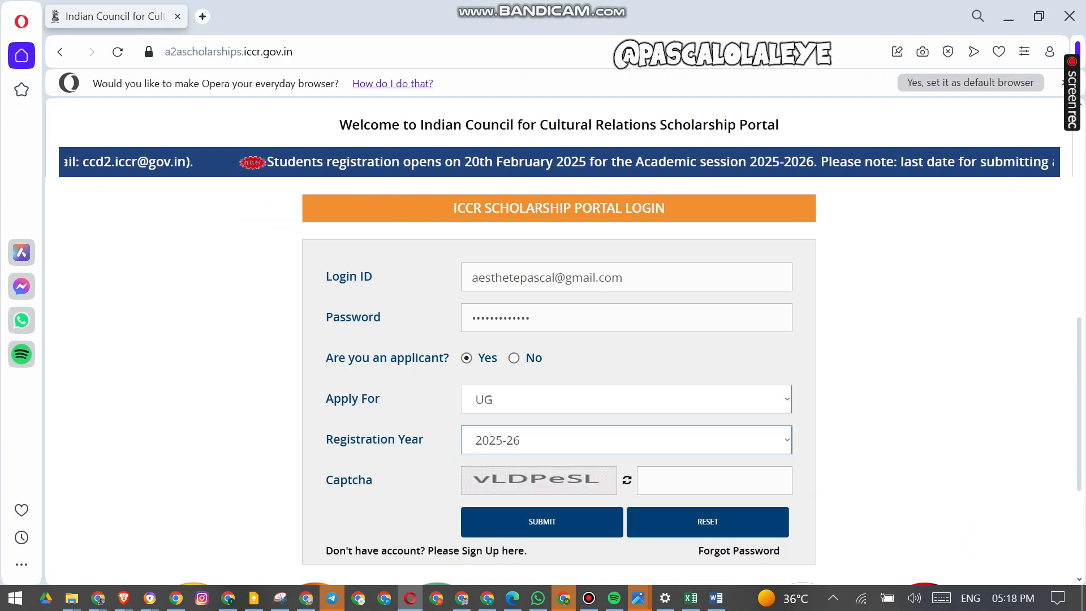
# - Enter the captcha verification text and submit the login form
pyautogui.scroll(-2, 558, 339)
pyautogui.click(715, 339)
pyautogui.write('vLDPe')
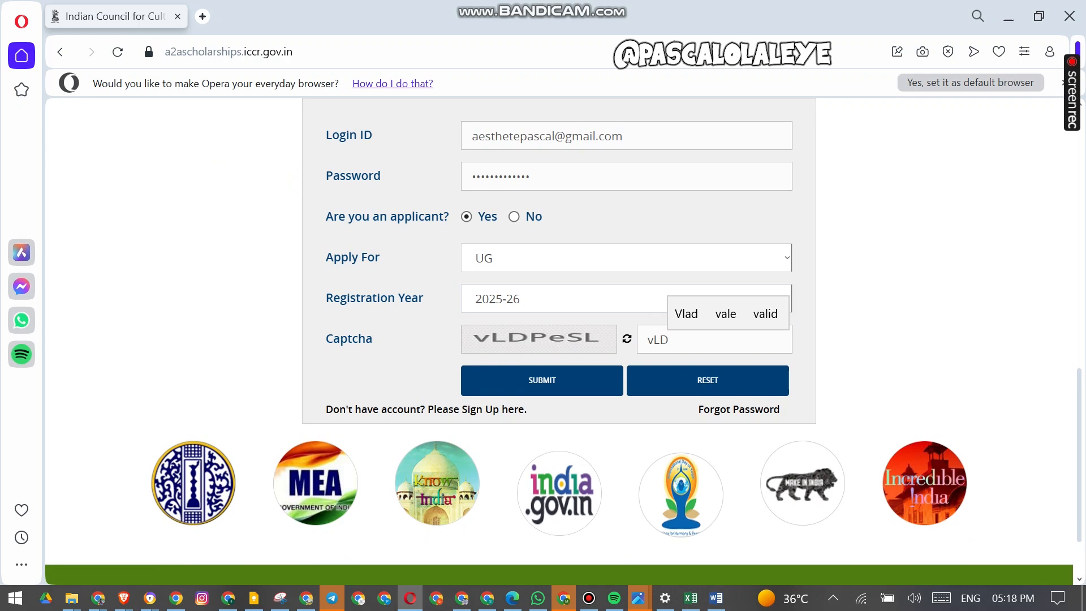
pyautogui.write('SL')
pyautogui.click(590, 382)
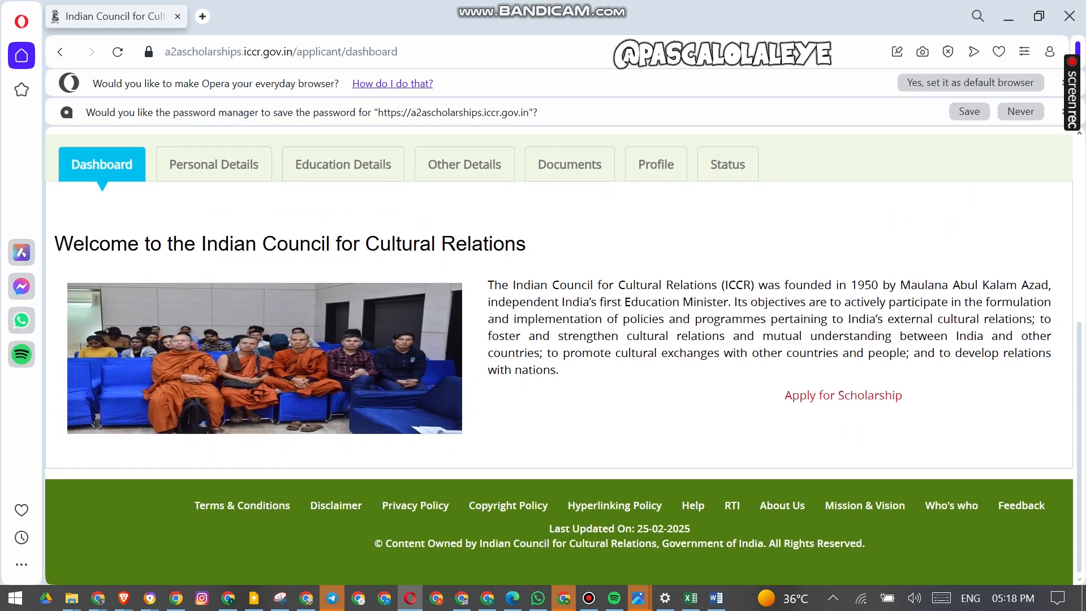
# - Open the Personal Details tab and set the passport's date of issue to 06, 04, 2024
pyautogui.click(214, 164)
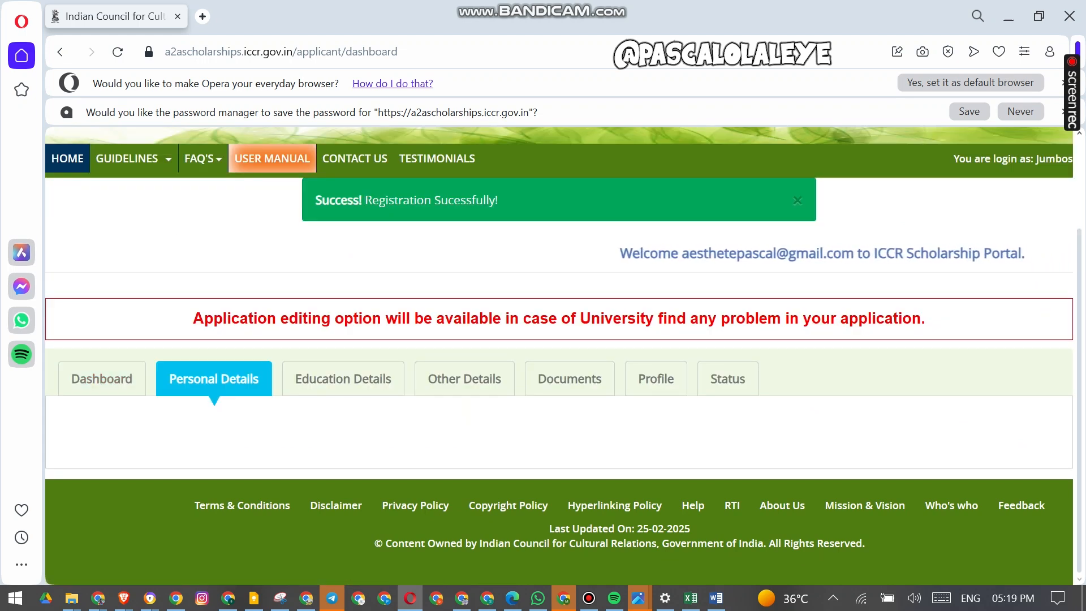
pyautogui.scroll(-5, 559, 355)
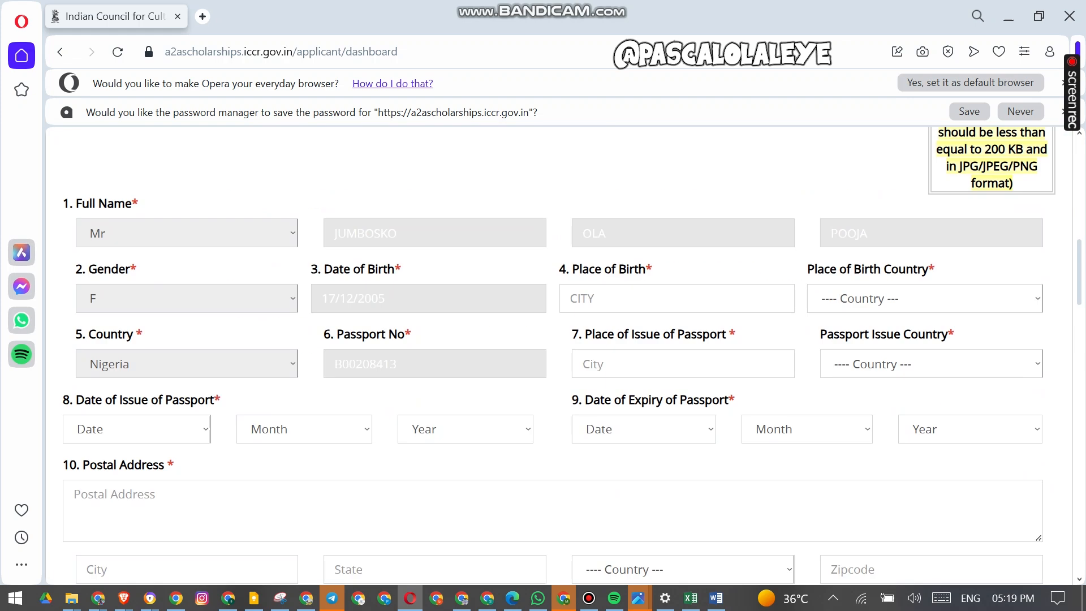
pyautogui.scroll(-2, 559, 355)
pyautogui.click(136, 288)
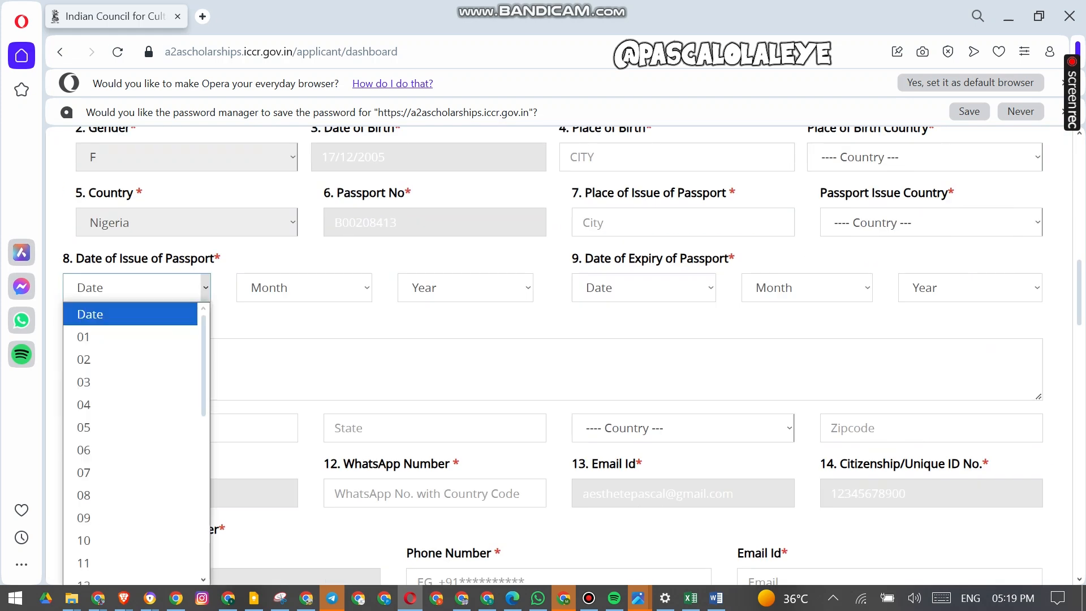
pyautogui.click(136, 261)
pyautogui.click(136, 260)
pyautogui.click(130, 421)
pyautogui.click(304, 258)
pyautogui.click(303, 373)
pyautogui.click(463, 259)
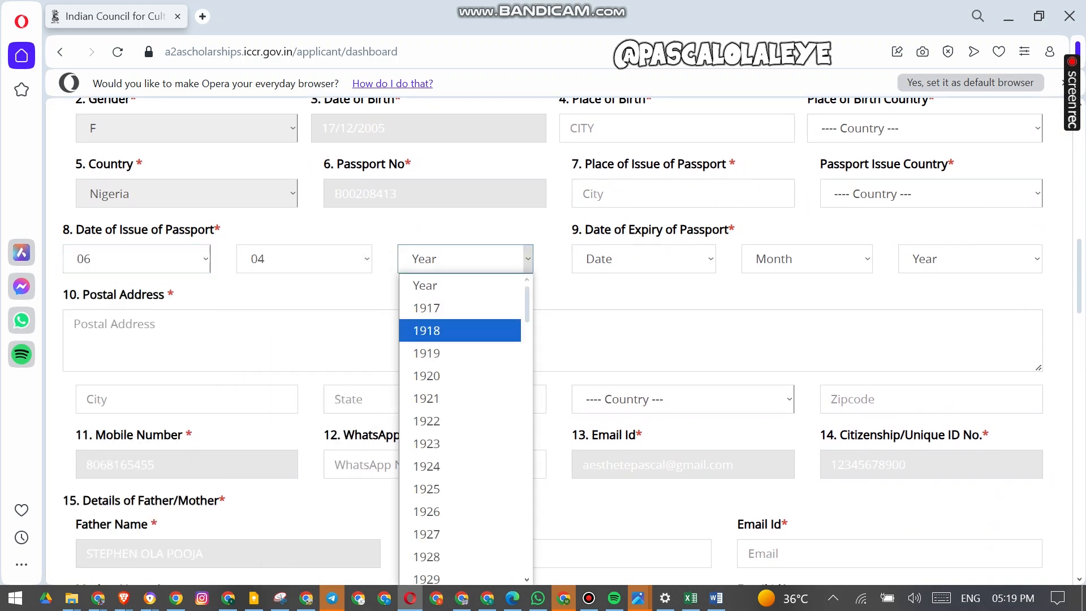
pyautogui.scroll(-20, 460, 400)
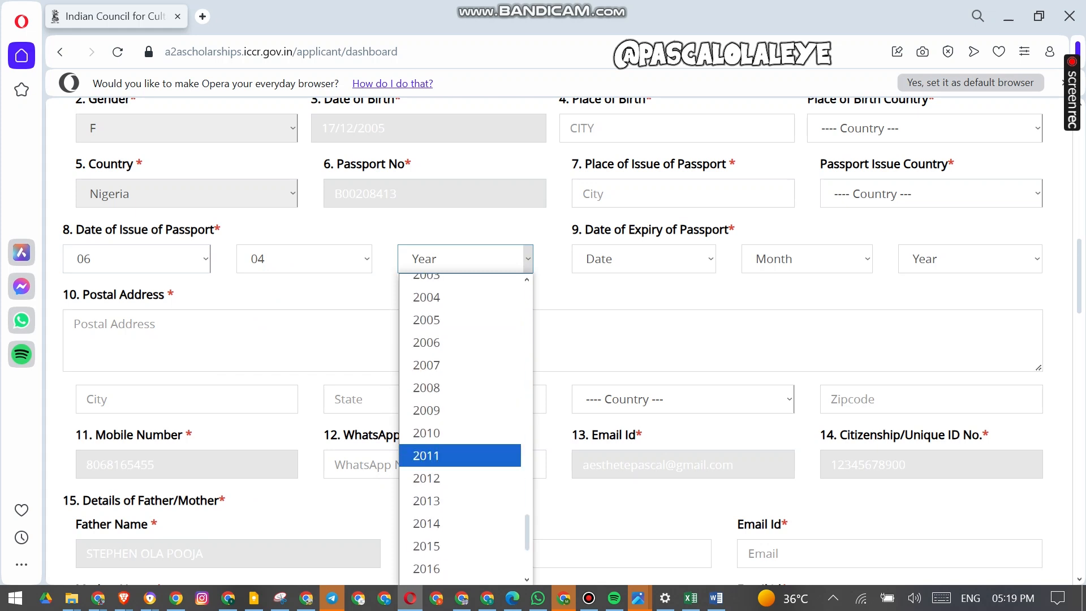
pyautogui.scroll(-3, 460, 548)
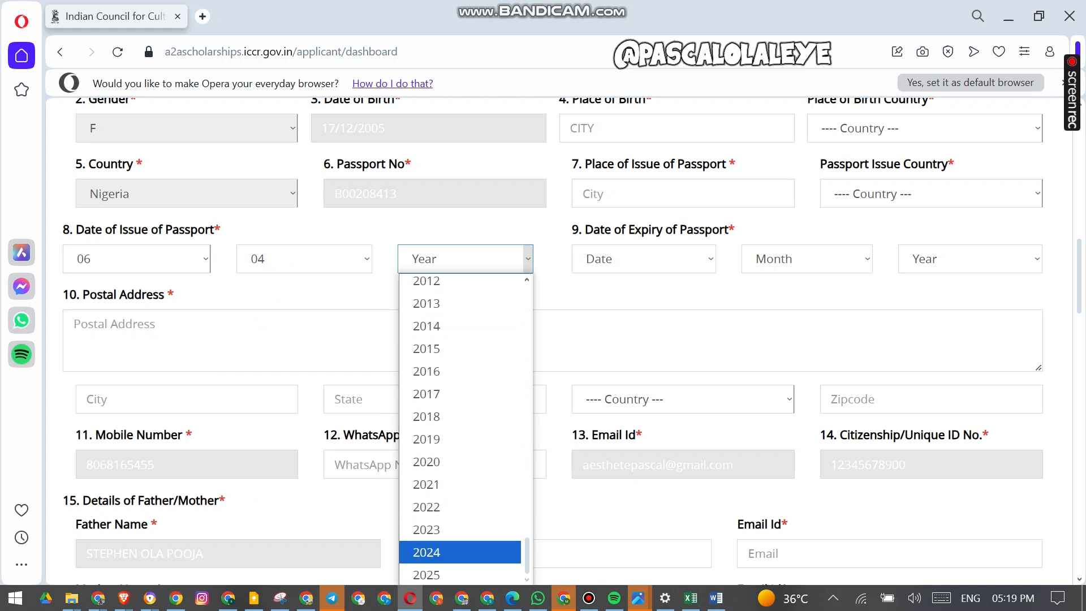
pyautogui.click(460, 552)
# - Set the passport's date of expiry to 06, 08, 2029
pyautogui.click(644, 259)
pyautogui.click(644, 422)
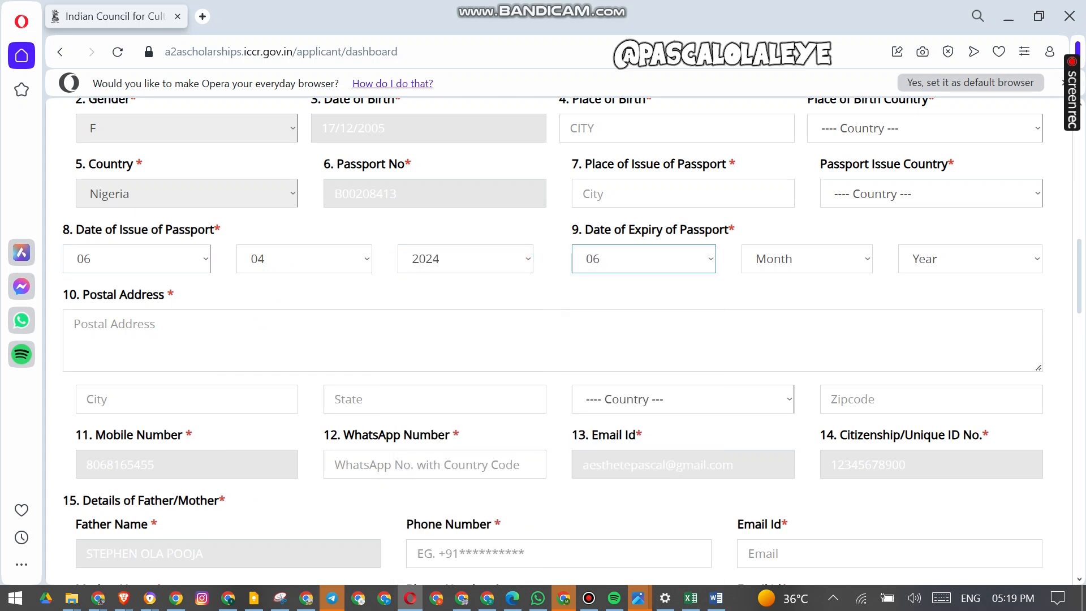
pyautogui.click(867, 259)
pyautogui.click(807, 466)
pyautogui.click(1036, 259)
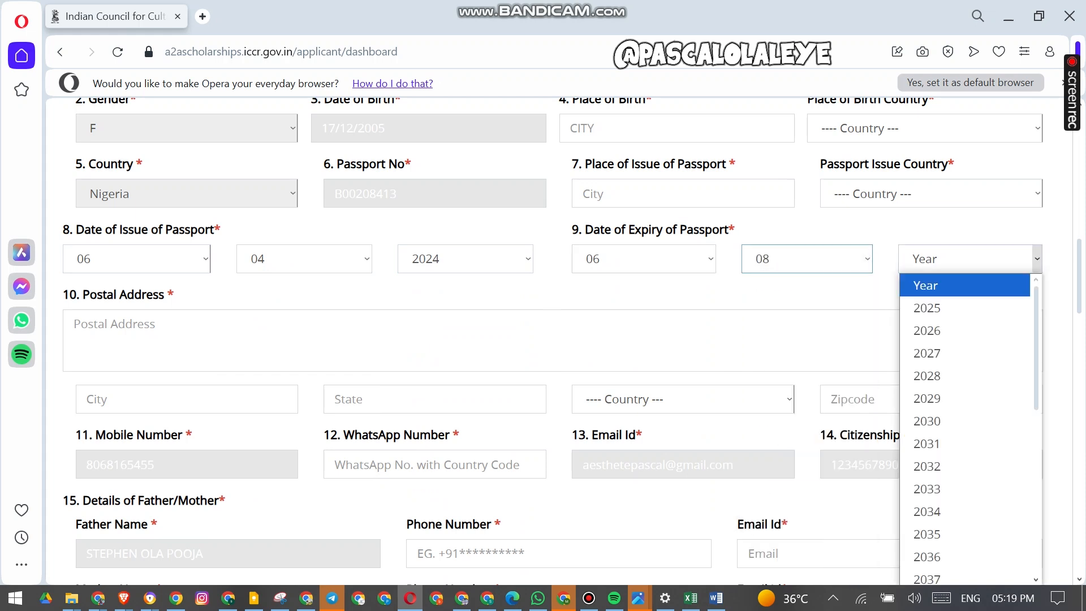
pyautogui.click(962, 398)
# - Select Nigeria as the passport issue country
pyautogui.click(961, 193)
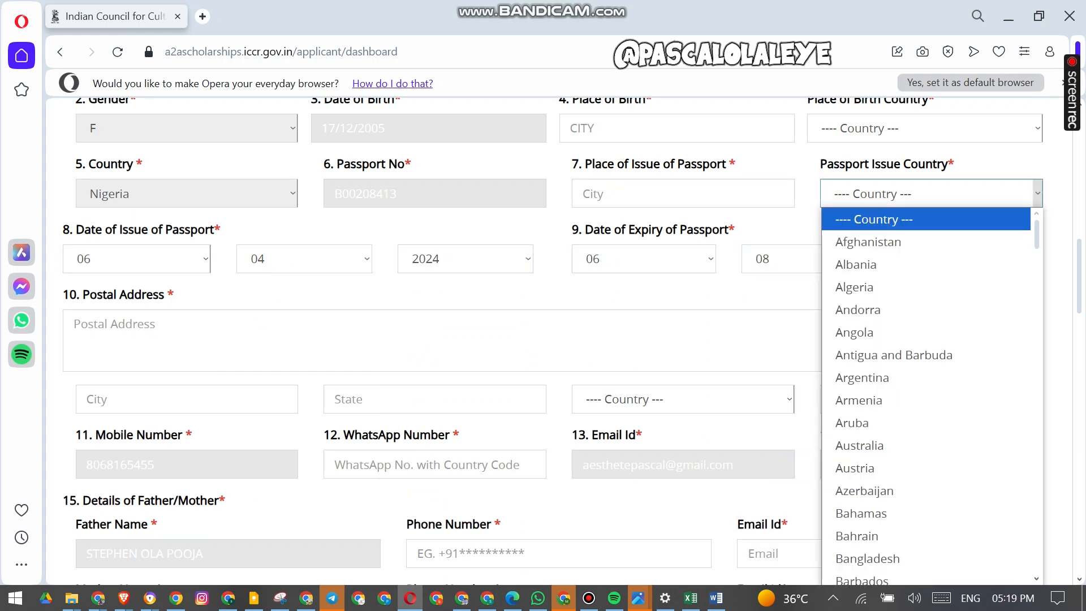
pyautogui.press('n')
pyautogui.press('n')
pyautogui.press('n')
pyautogui.press('n')
pyautogui.press('n')
pyautogui.press('n')
pyautogui.press('n')
pyautogui.press('n')
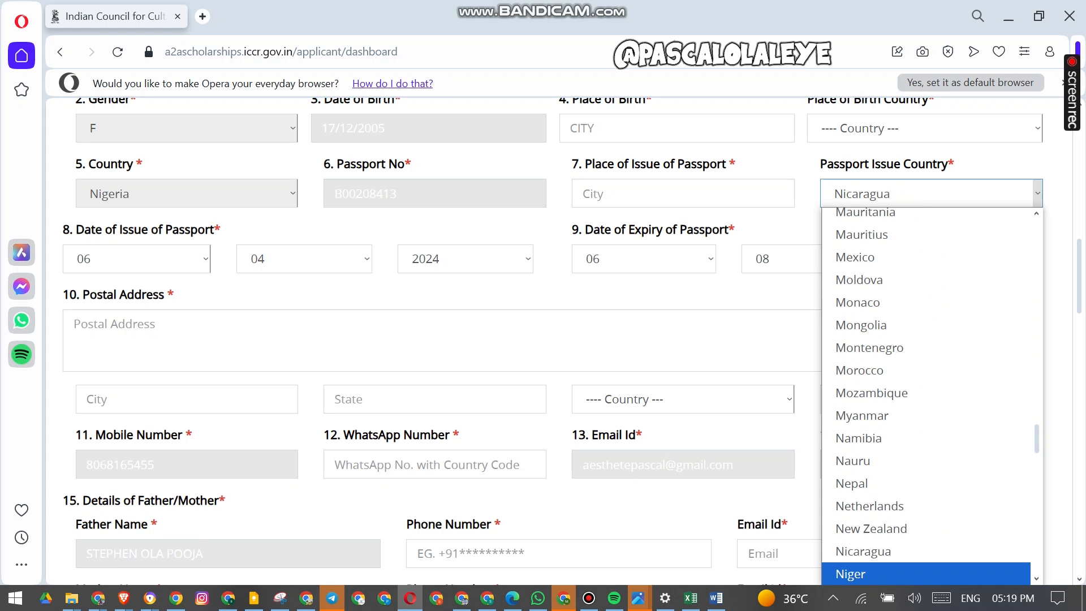
pyautogui.press('Return')
# - Enter LAGOS as both the place of issue of the passport and the place of birth
pyautogui.click(682, 193)
pyautogui.write('LAGOS')
pyautogui.click(676, 128)
pyautogui.write('L')
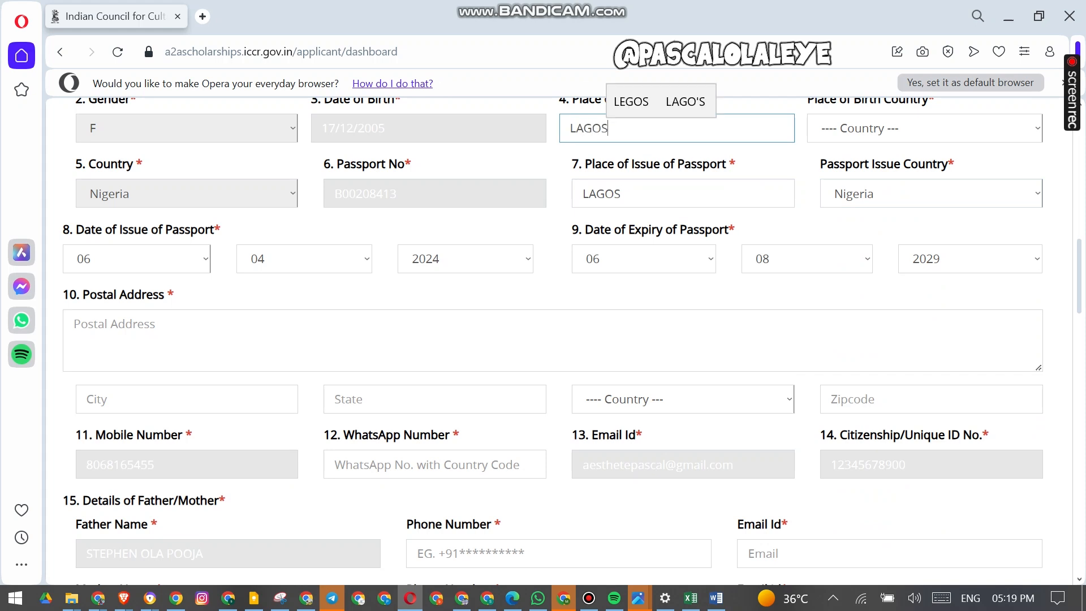
# - Select Nigeria as the place of birth country
pyautogui.click(924, 128)
pyautogui.press('n')
pyautogui.press('n')
pyautogui.press('n')
pyautogui.press('n')
pyautogui.press('n')
pyautogui.press('n')
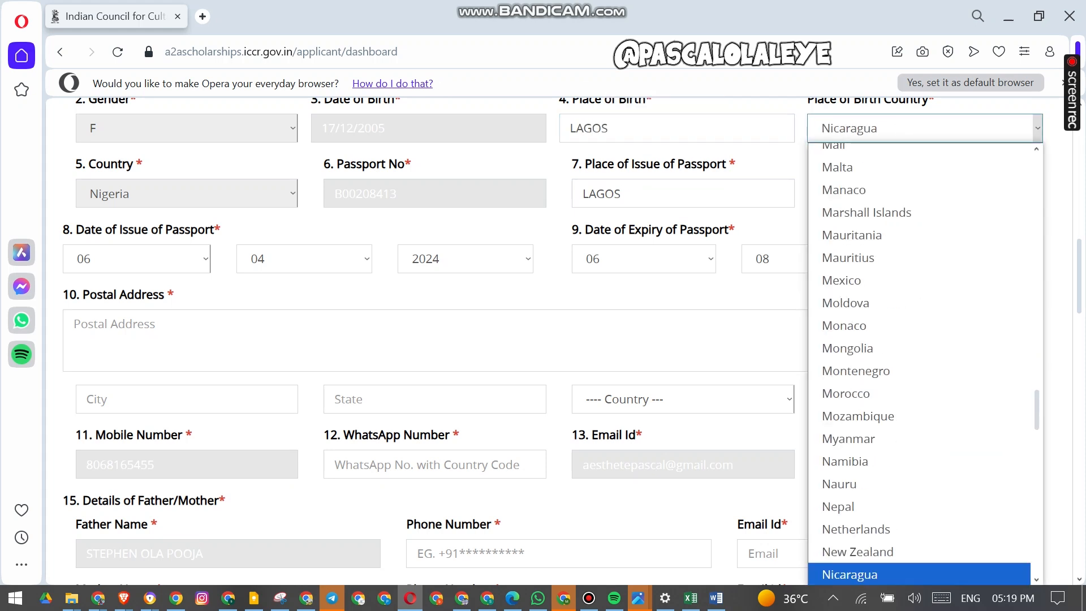
pyautogui.press('n')
pyautogui.press('n')
pyautogui.press('n')
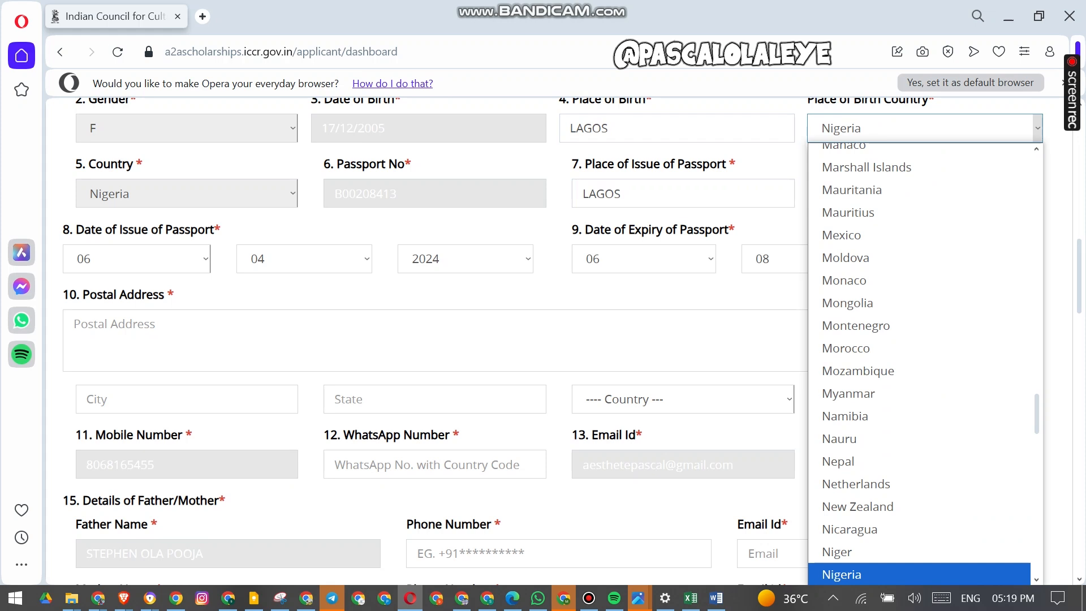
pyautogui.press('Return')
pyautogui.scroll(3, 554, 339)
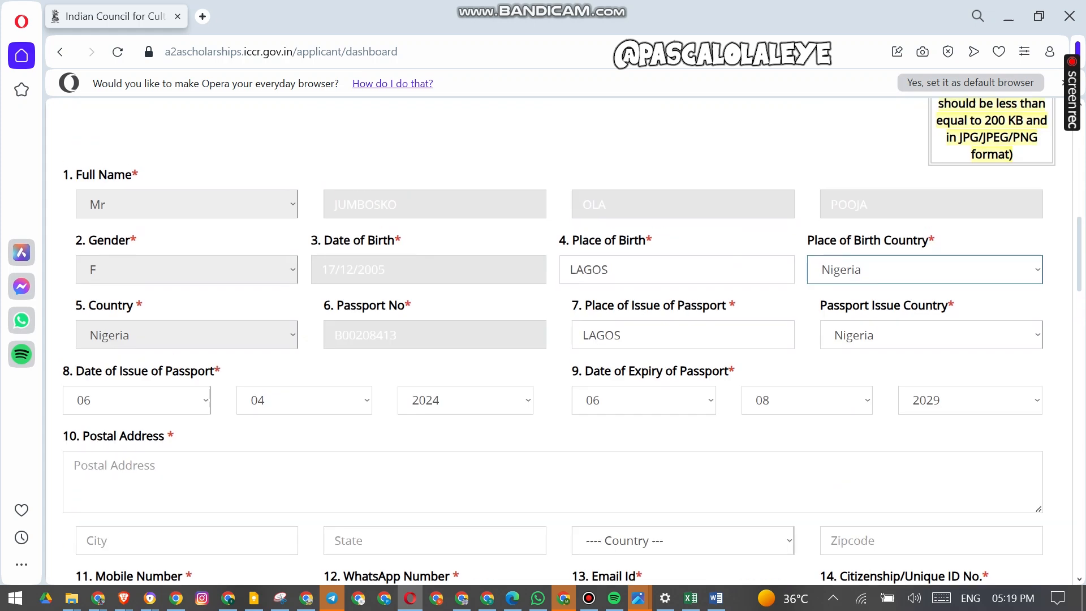
pyautogui.scroll(-5, 553, 339)
# - Enter POSTAL ADDRESS, LAGOS as the postal address
pyautogui.click(74, 182)
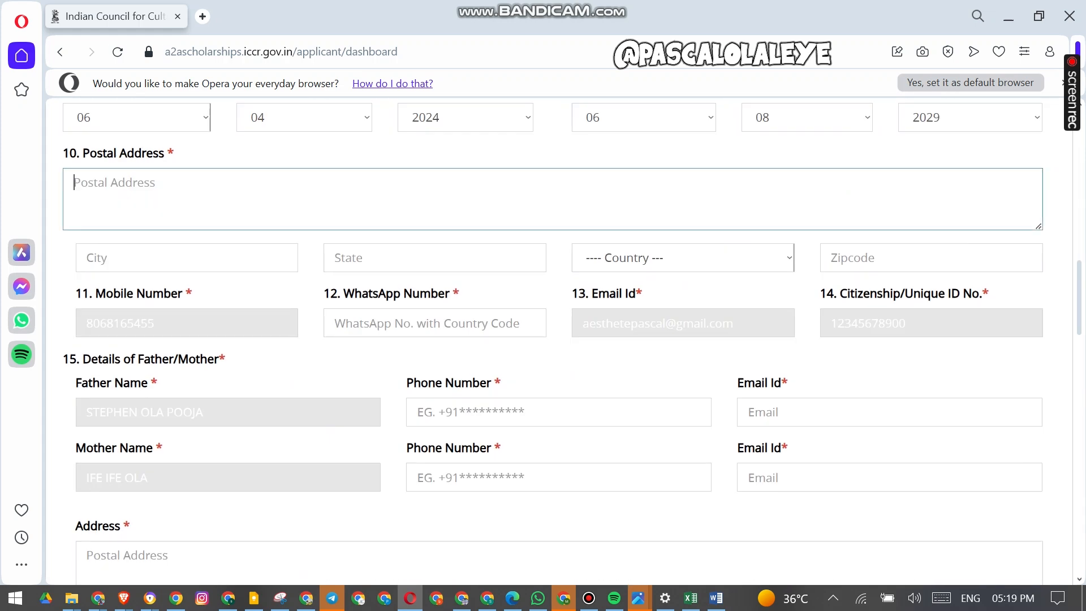
pyautogui.write('POSTAL AF')
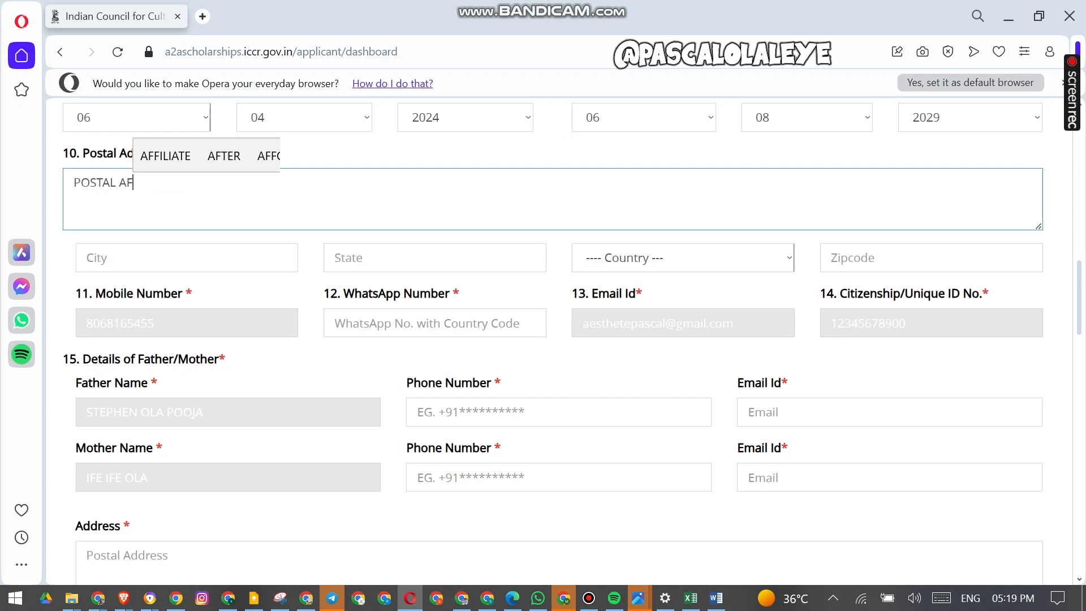
pyautogui.press('BackSpace')
pyautogui.write('DDRESS, LAGO')
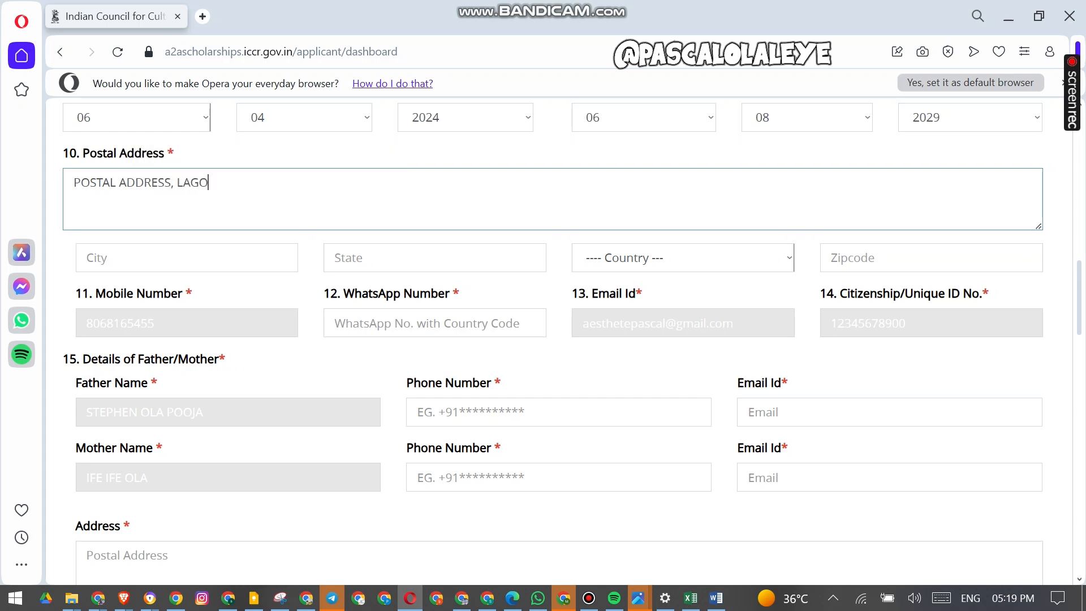
pyautogui.write('S')
# - Enter LAGOS as the postal address city and state
pyautogui.click(186, 258)
pyautogui.write('LAGOS')
pyautogui.press('Tab')
pyautogui.write('LAGOS')
pyautogui.press('Tab')
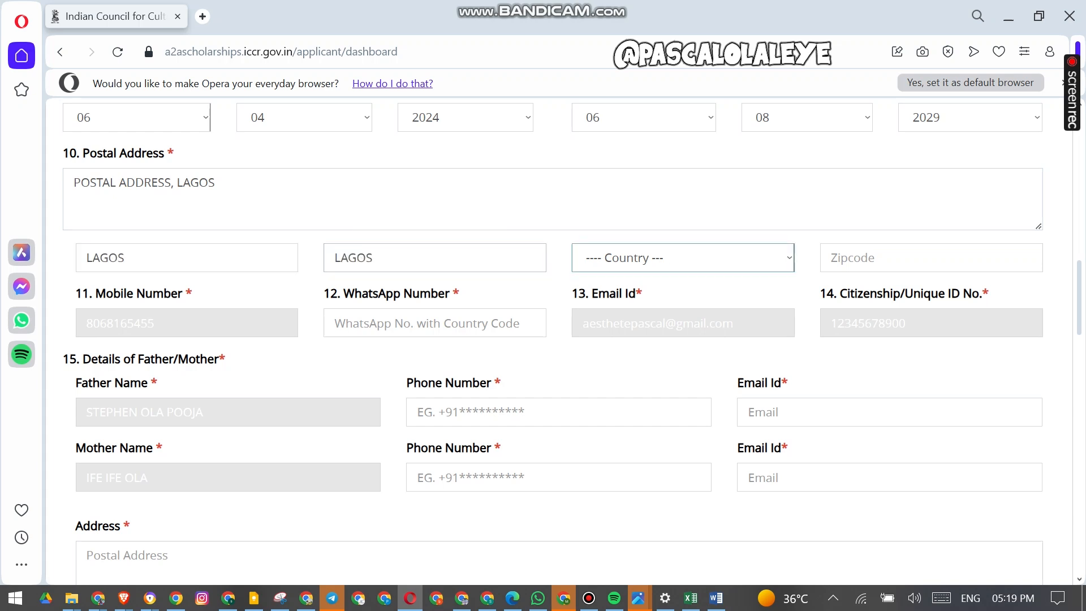
# - Select Nigeria as the postal address country and enter zipcode 351234
pyautogui.press('m')
pyautogui.click(683, 258)
pyautogui.scroll(-15, 679, 362)
pyautogui.scroll(8, 679, 397)
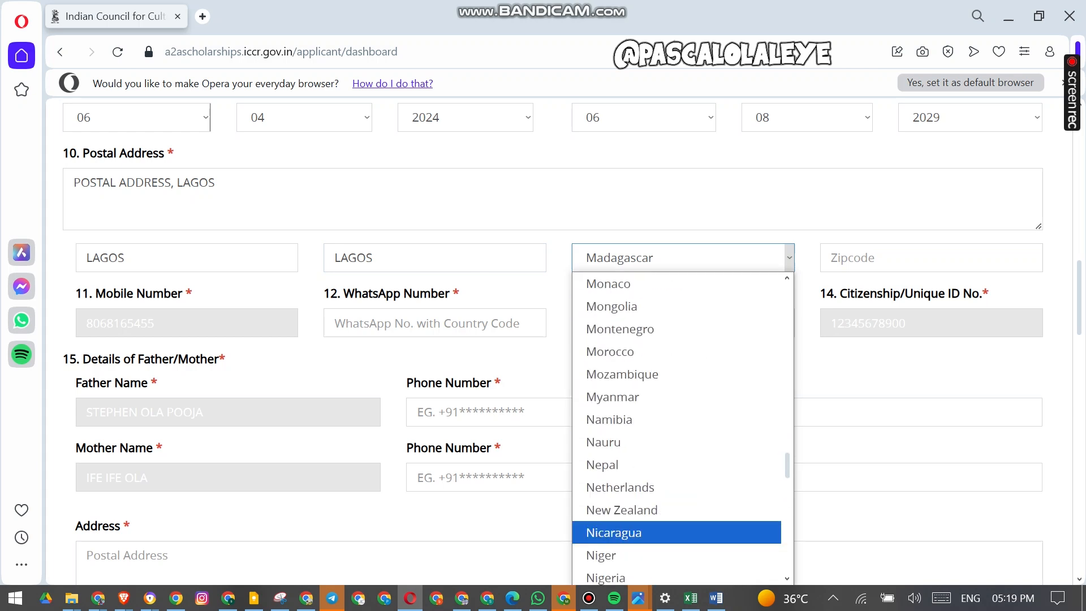
pyautogui.press('Down')
pyautogui.press('Down')
pyautogui.press('Return')
pyautogui.press('Tab')
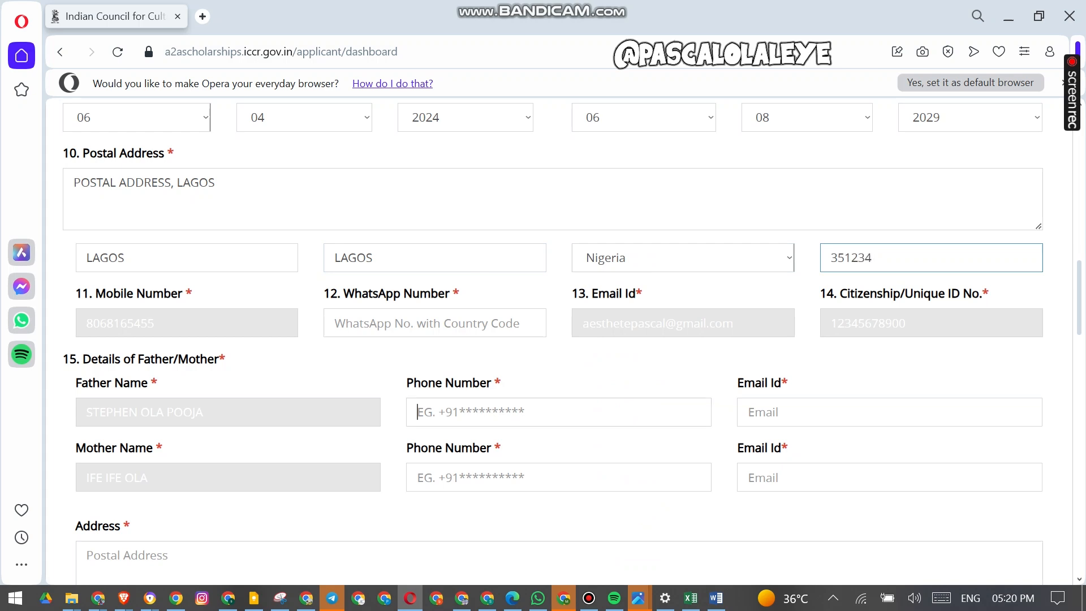
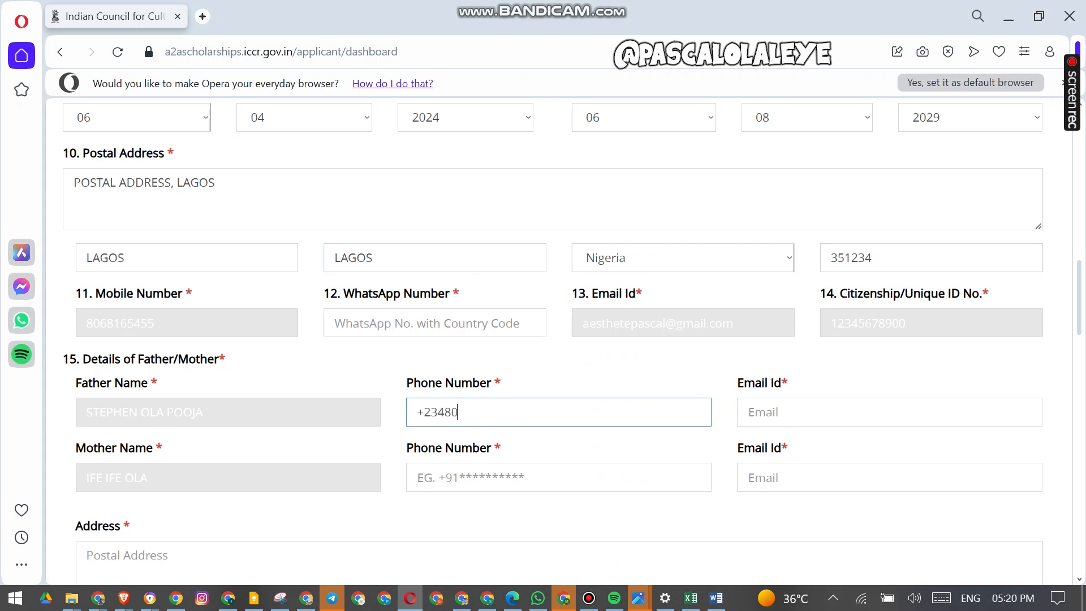
# - Enter the father's phone number with country code and his e-mail address
pyautogui.press('Tab')
# - Enter the mother's e-mail address and phone number with country code
pyautogui.click(956, 486)
pyautogui.write('AESTHE')
pyautogui.click(848, 451)
pyautogui.click(606, 480)
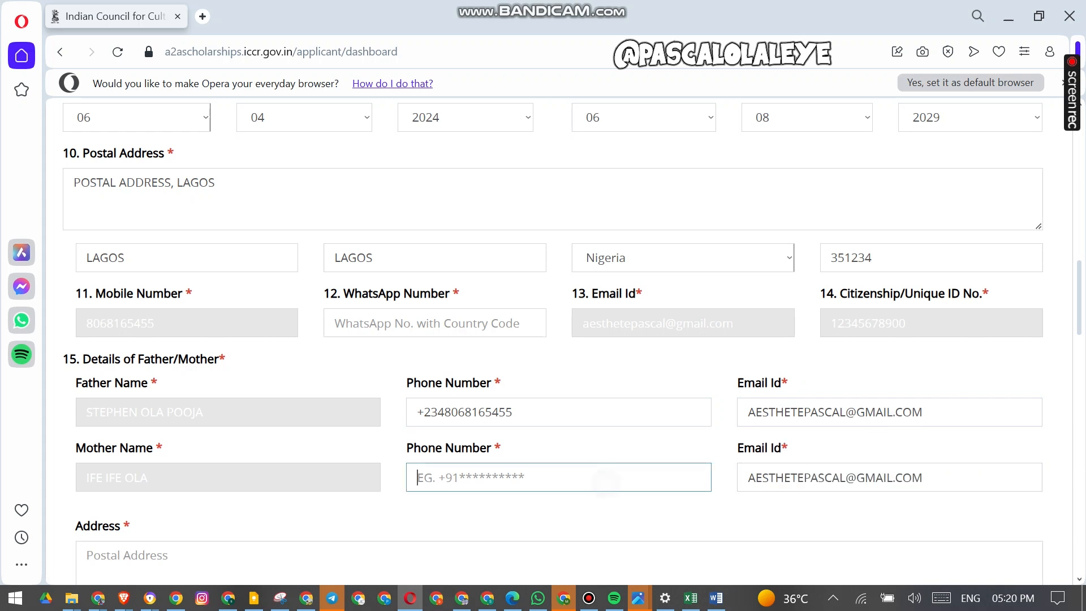
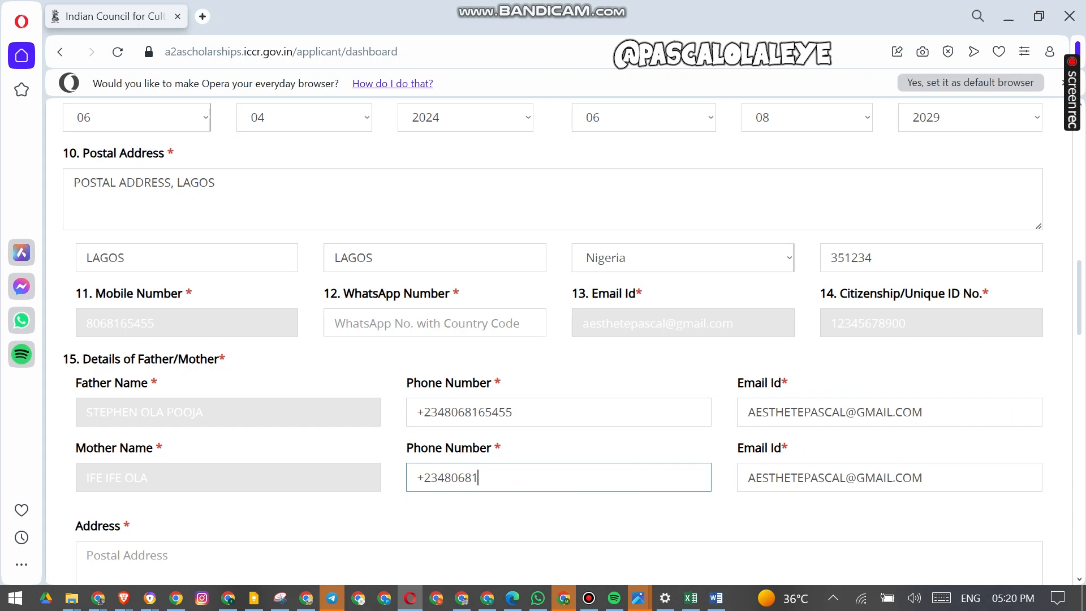
# - Copy the postal address text into the parents' address field
pyautogui.scroll(-5, 552, 341)
pyautogui.click(396, 260)
pyautogui.scroll(10, 552, 339)
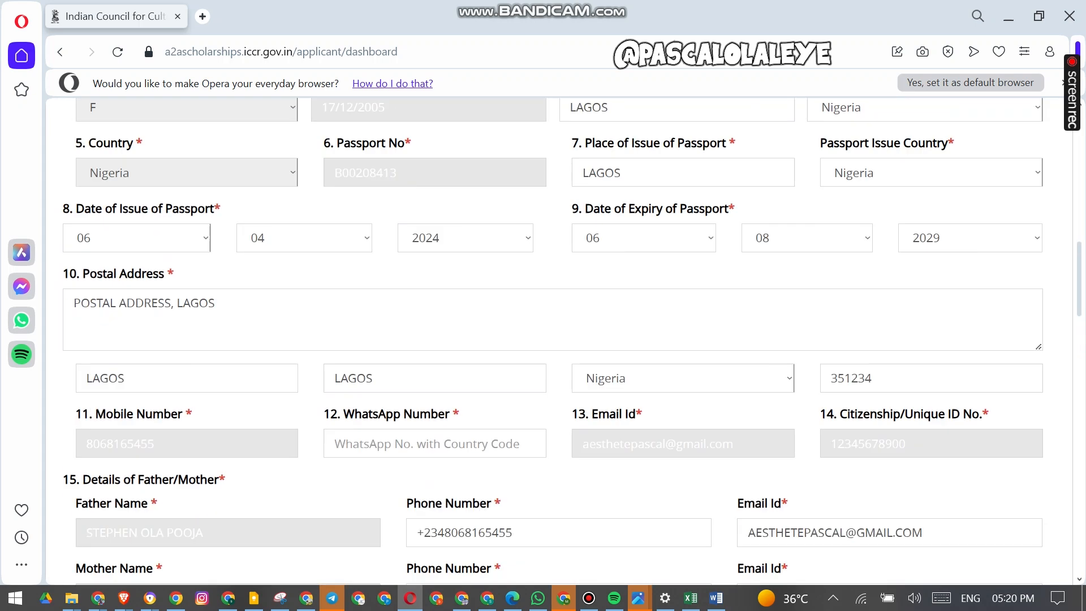
pyautogui.tripleClick(213, 444)
pyautogui.hotkey('ctrl', 'c')
pyautogui.scroll(-10, 552, 339)
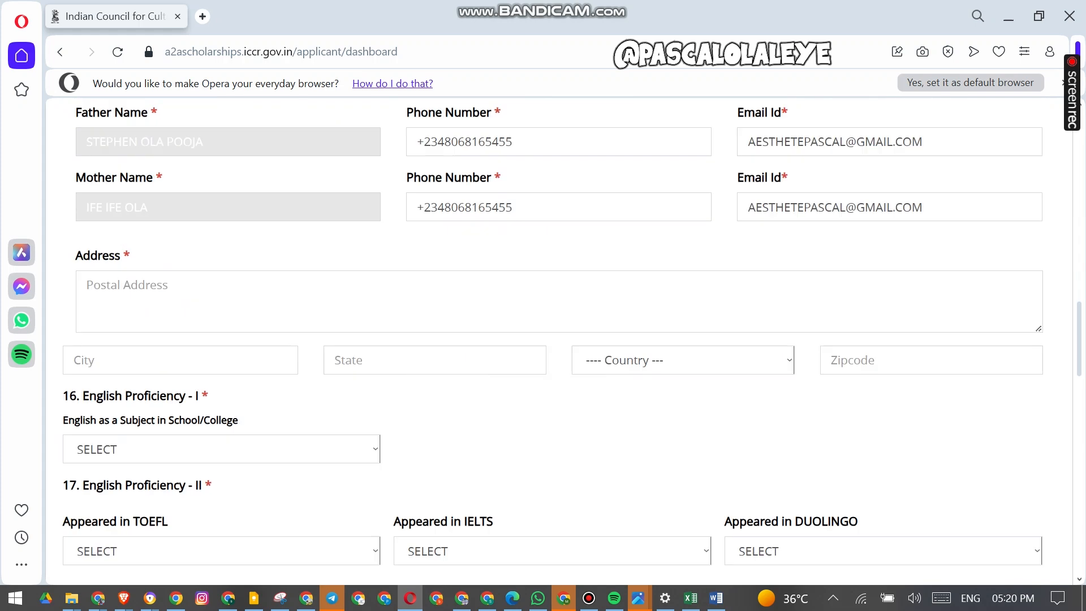
pyautogui.click(690, 280)
pyautogui.hotkey('ctrl', 'v')
# - Enter LAGOS as the parents' address city and state
pyautogui.click(275, 338)
pyautogui.write('LAGP')
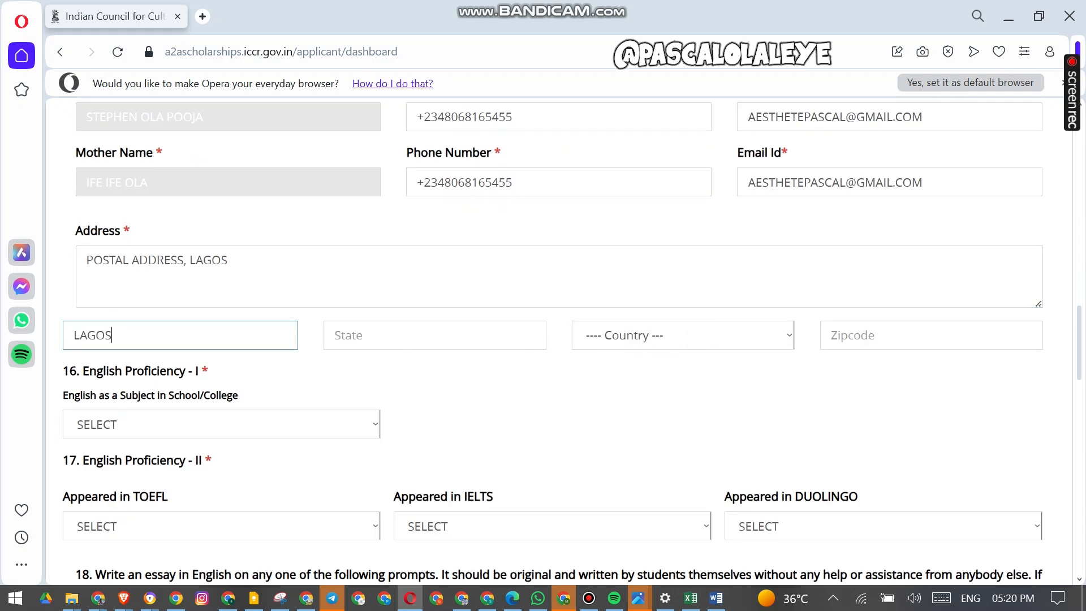
pyautogui.press('Tab')
pyautogui.write('LAGOS')
# - Select Nigeria as the parents' address country and enter the zipcode
pyautogui.click(703, 334)
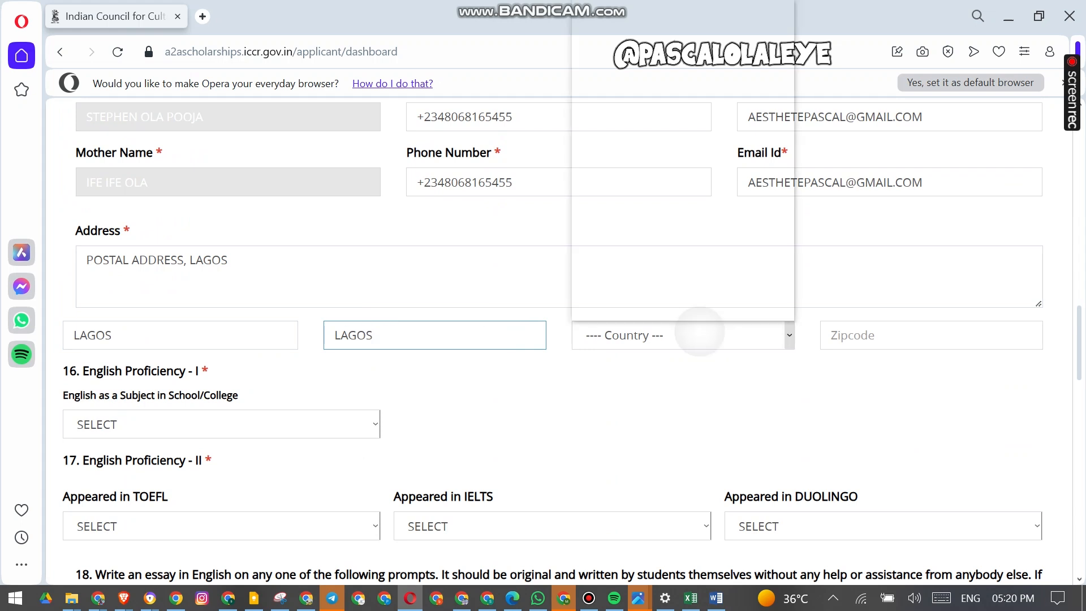
pyautogui.press('n')
pyautogui.press('n')
pyautogui.press('n')
pyautogui.press('n')
pyautogui.press('n')
pyautogui.press('n')
pyautogui.press('n')
pyautogui.press('n')
pyautogui.press('n')
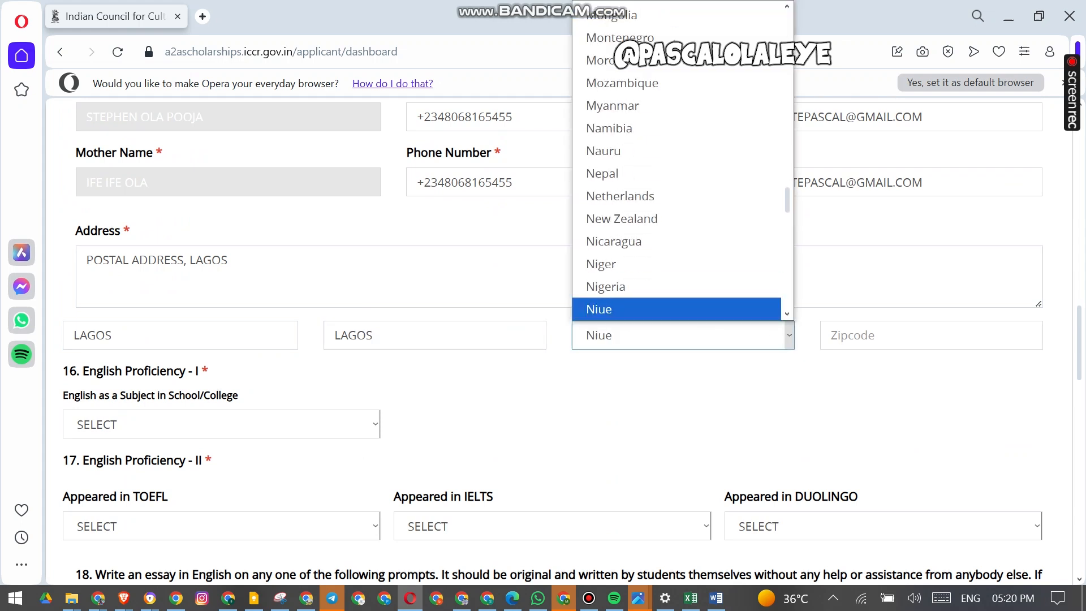
pyautogui.press('Up')
pyautogui.press('Return')
pyautogui.click(830, 335)
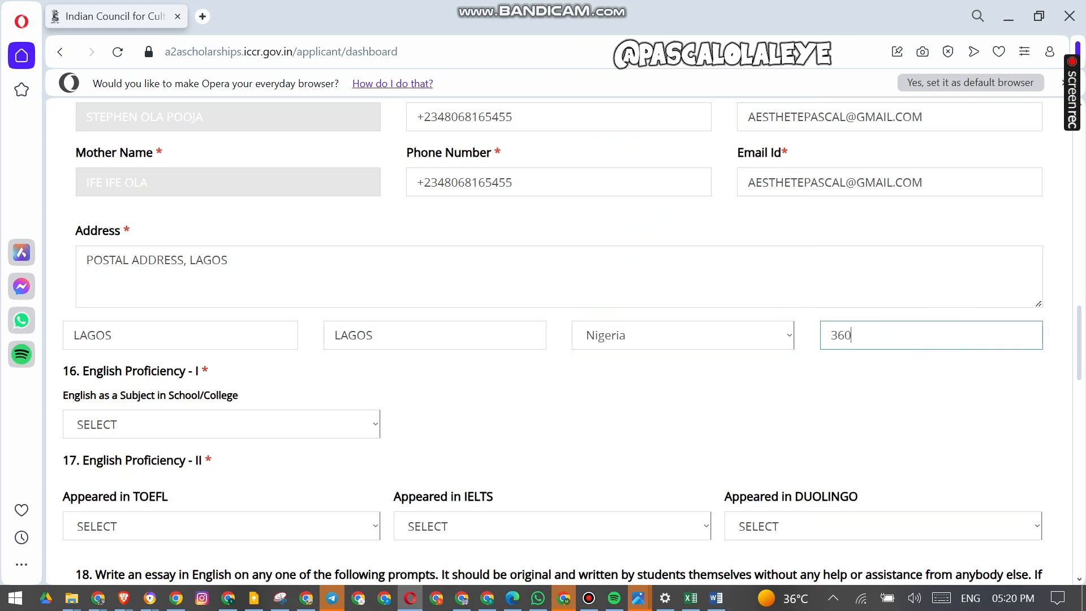
pyautogui.scroll(-3, 558, 340)
pyautogui.click(336, 169)
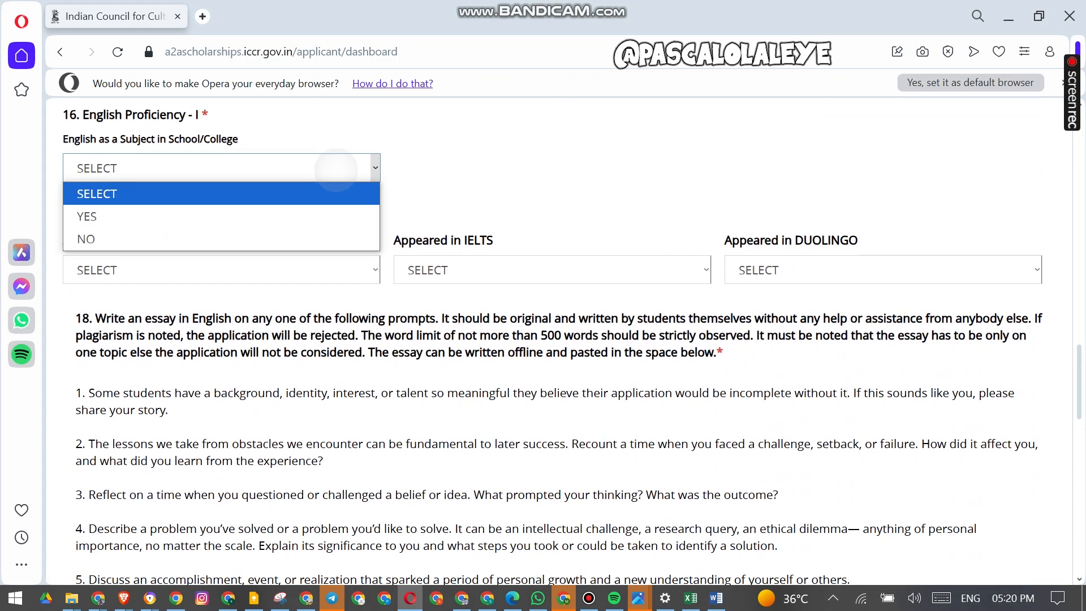
pyautogui.press('Escape')
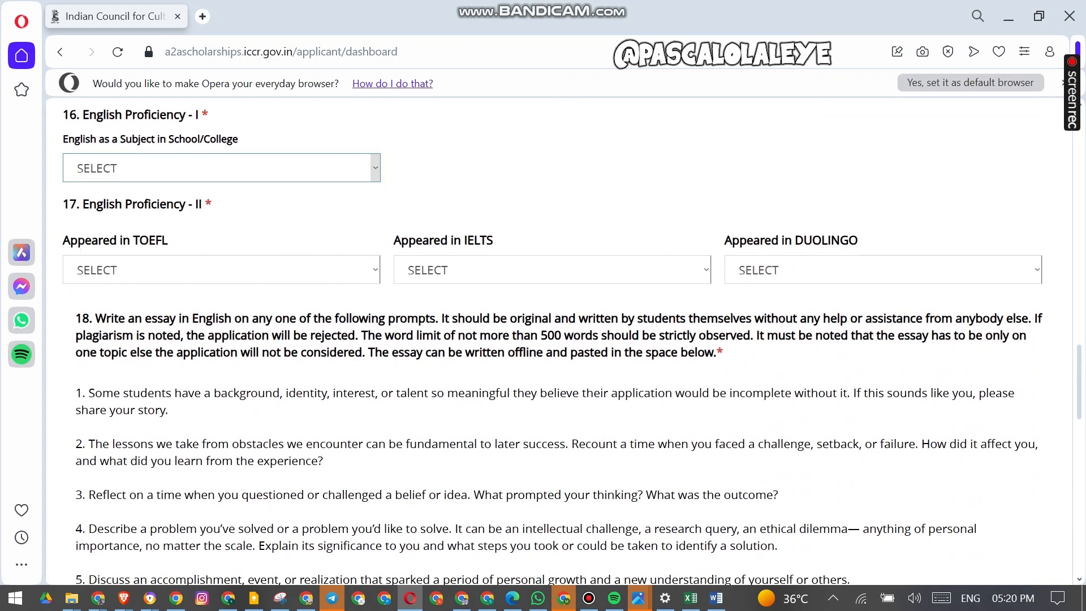
# - Answer YES for English as a subject in school and set the level reached to 19
pyautogui.click(296, 171)
pyautogui.click(291, 216)
pyautogui.click(287, 233)
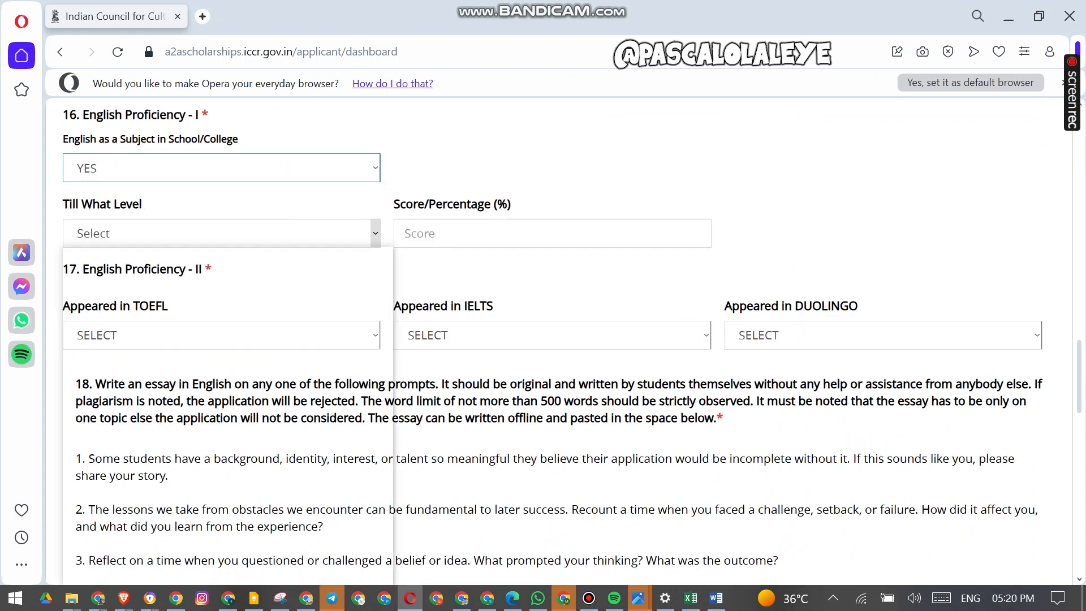
pyautogui.moveTo(385, 293); pyautogui.dragTo(385, 390)
pyautogui.click(244, 572)
pyautogui.click(543, 231)
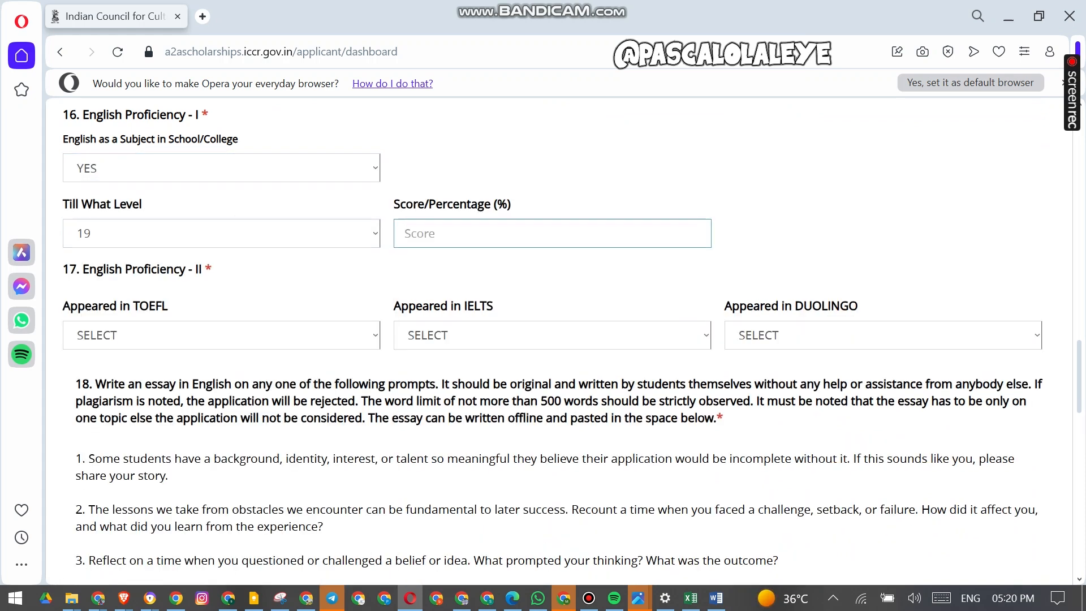
# - Answer NO for having appeared in TOEFL, IELTS and DUOLINGO
pyautogui.click(220, 335)
pyautogui.click(221, 403)
pyautogui.click(514, 334)
pyautogui.click(514, 403)
pyautogui.click(820, 334)
pyautogui.click(820, 405)
# - Fill the essay box with placeholder text QWEERTTYUOGUDIOJGODIBOKDNBKDNBLKDNBLknlkdsnb, copying it and pasting it repeatedly on several lines
pyautogui.scroll(-5, 500, 289)
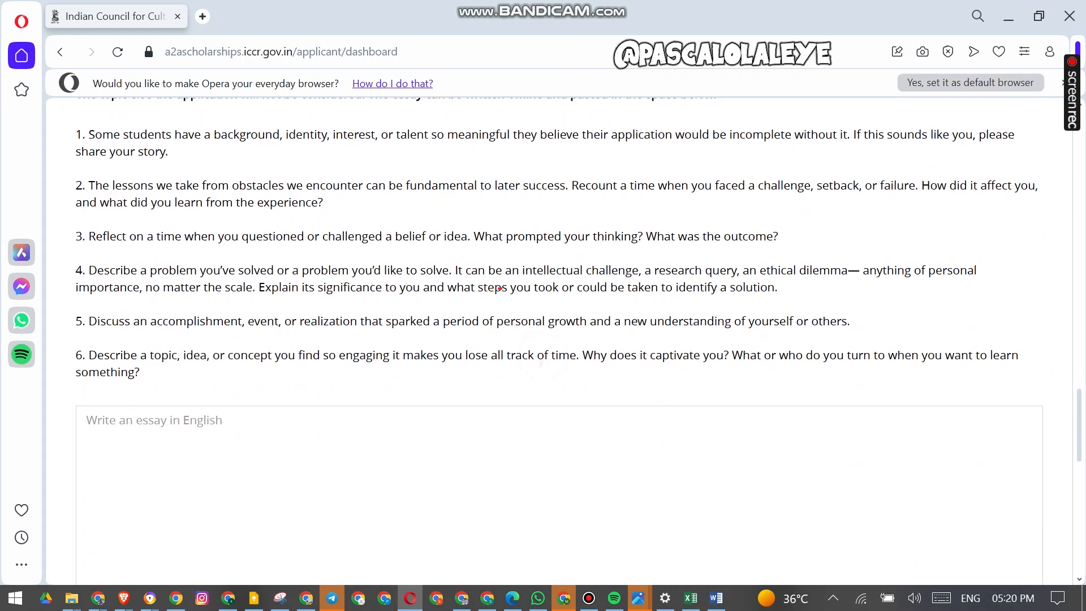
pyautogui.press('Tab')
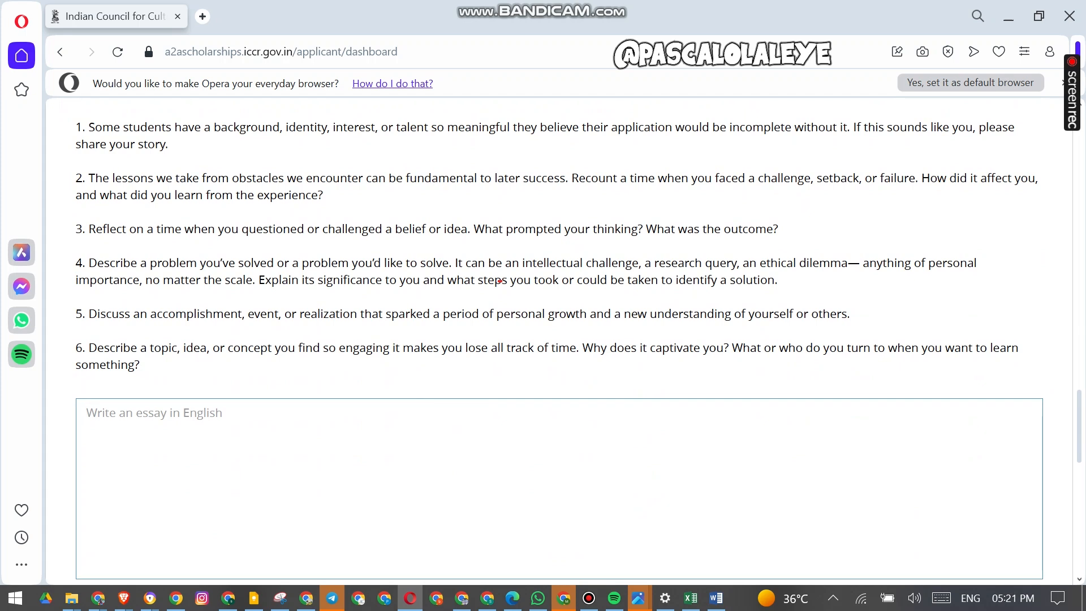
pyautogui.write('QWEERT')
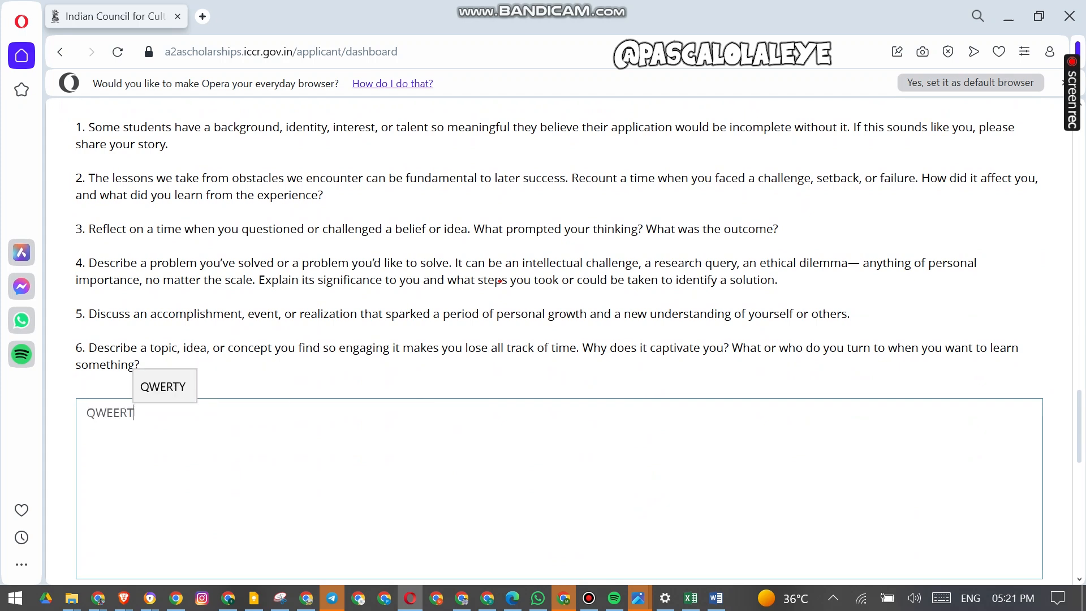
pyautogui.write('TYUOGUDIOJGODIBOKDNBKDNBLKDNBLknlkdsnb')
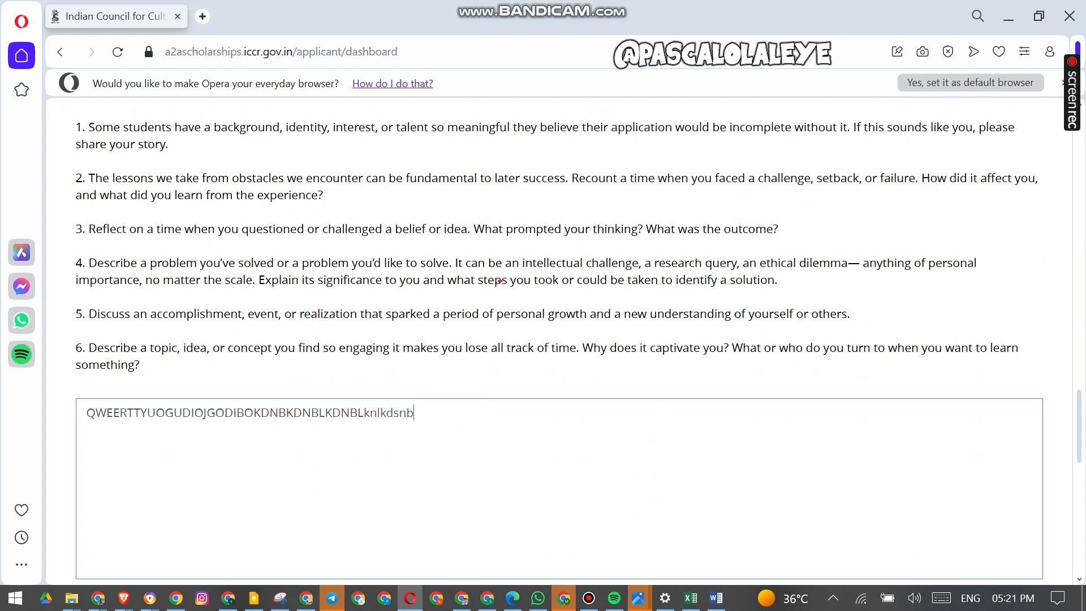
pyautogui.hotkey('ctrl', 'a')
pyautogui.hotkey('ctrl', 'c')
pyautogui.press('Right')
pyautogui.press('Return')
pyautogui.press('Return')
pyautogui.hotkey('ctrl', 'v')
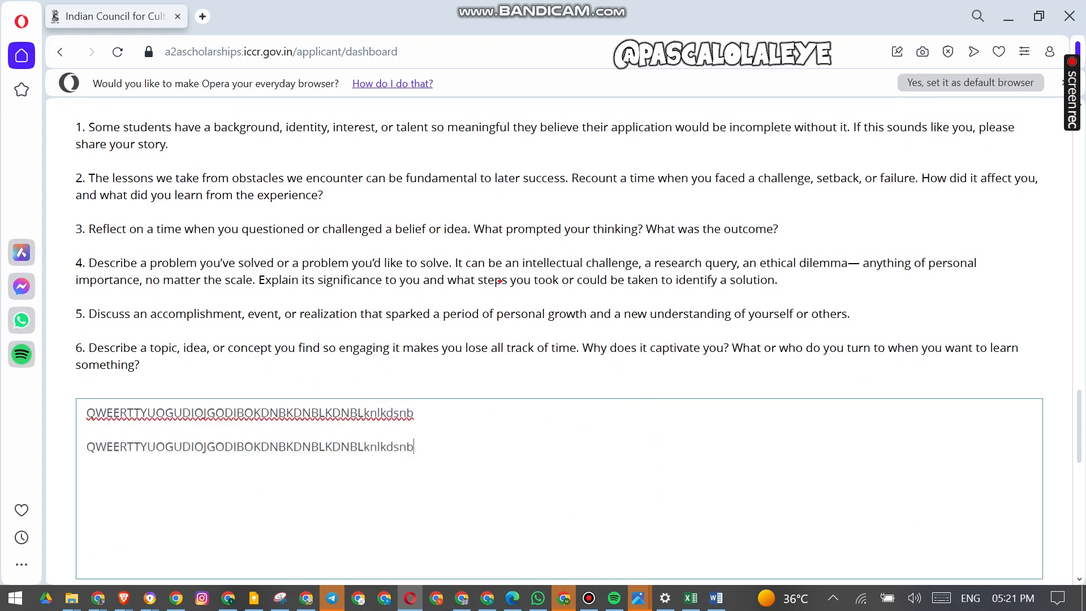
pyautogui.press('Return')
pyautogui.hotkey('ctrl', 'v')
pyautogui.hotkey('ctrl', 'v')
pyautogui.press('Return')
pyautogui.hotkey('ctrl', 'v')
pyautogui.hotkey('ctrl', 'v')
pyautogui.hotkey('ctrl', 'v')
pyautogui.hotkey('ctrl', 'v')
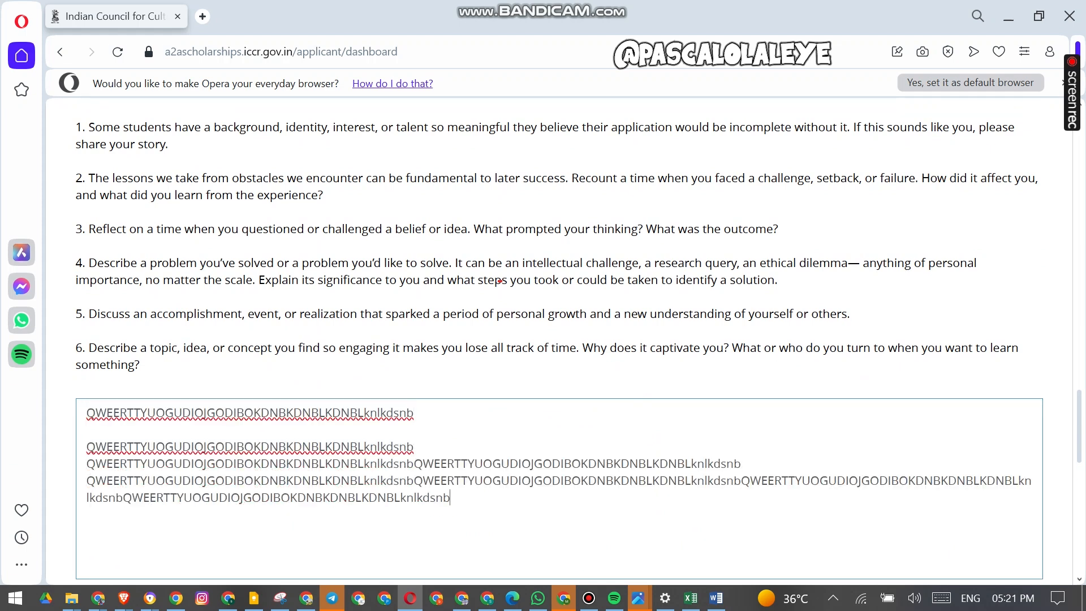
pyautogui.hotkey('ctrl', 'v')
pyautogui.hotkey('ctrl', 'v')
pyautogui.hotkey('ctrl', 'v')
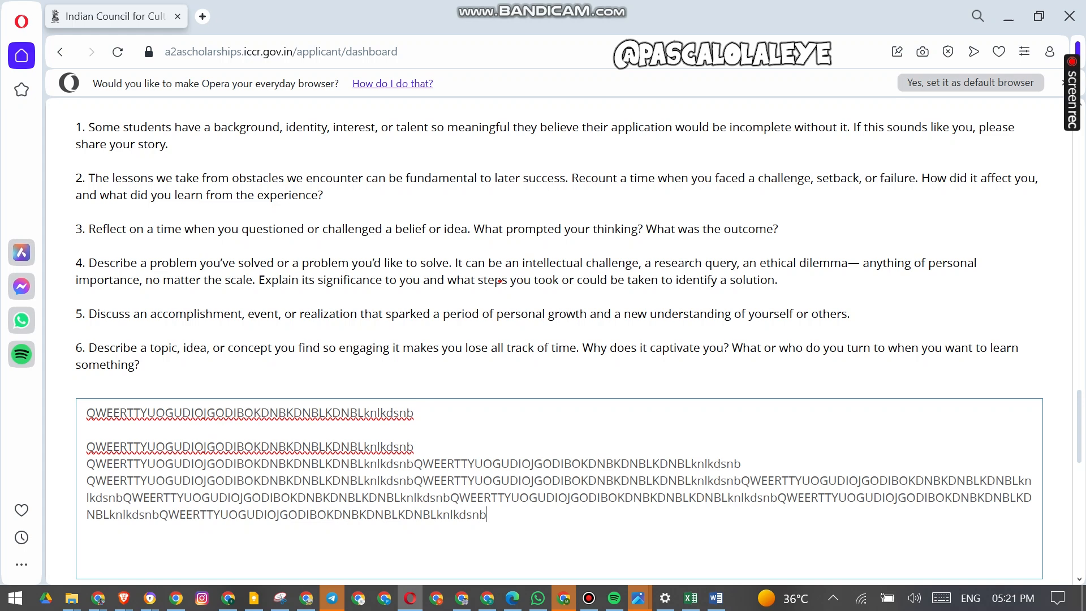
# - Select the whole essay, type over it, and paste the copied placeholder text back into the box
pyautogui.scroll(2, 500, 281)
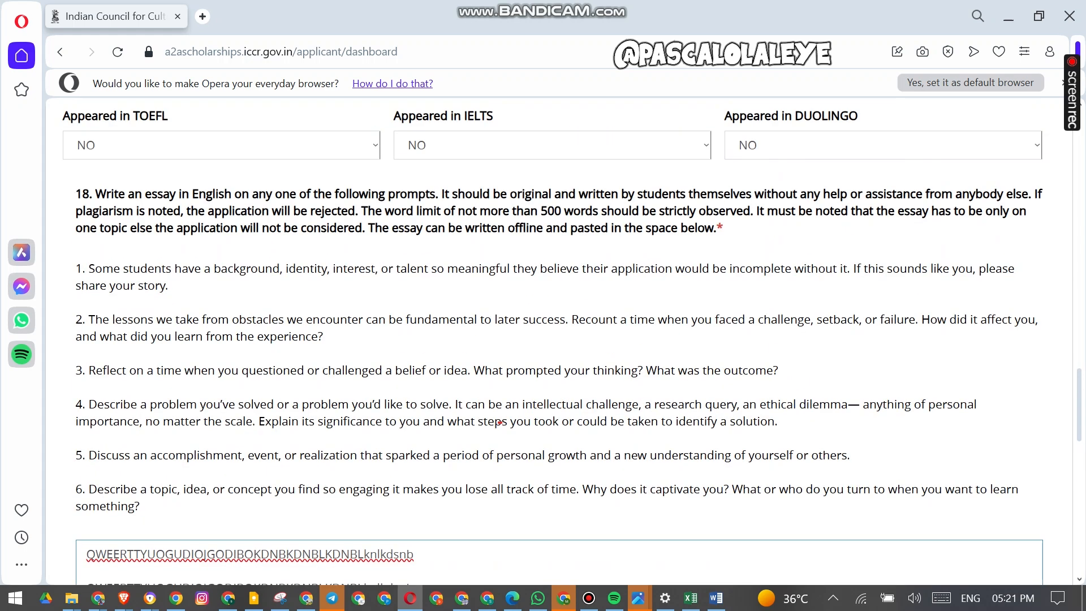
pyautogui.moveTo(95, 194); pyautogui.dragTo(723, 228)
pyautogui.click(724, 228)
pyautogui.scroll(-2, 723, 228)
pyautogui.moveTo(480, 514); pyautogui.dragTo(86, 412)
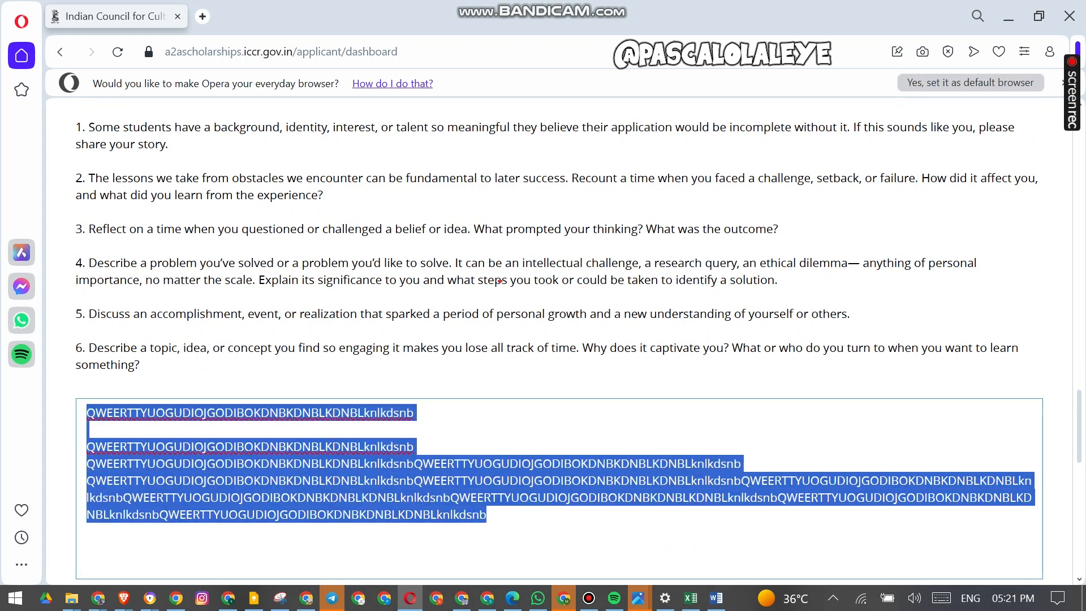
pyautogui.write('e')
pyautogui.scroll(-4, 500, 280)
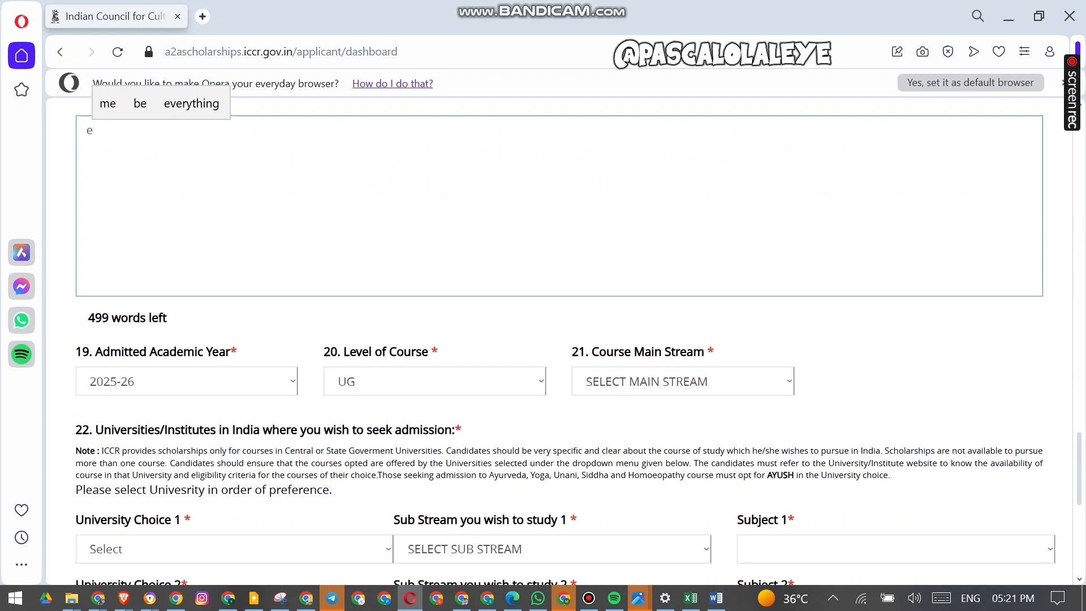
pyautogui.hotkey('ctrl', 'v')
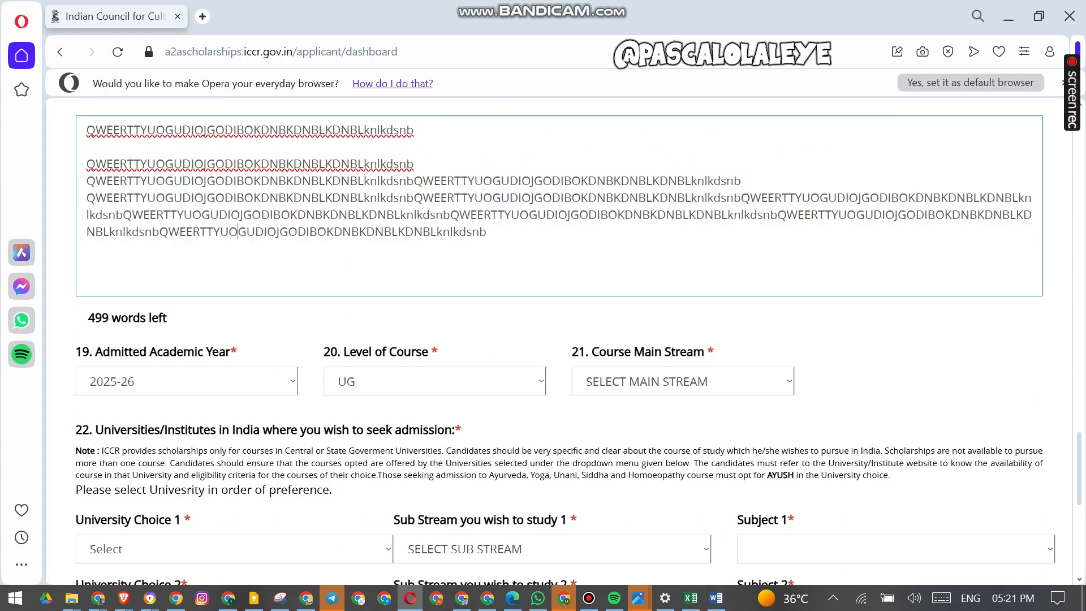
# - Set the course main stream to SCIENCE AND TECHNOLOGY
pyautogui.scroll(-2, 559, 340)
pyautogui.click(789, 240)
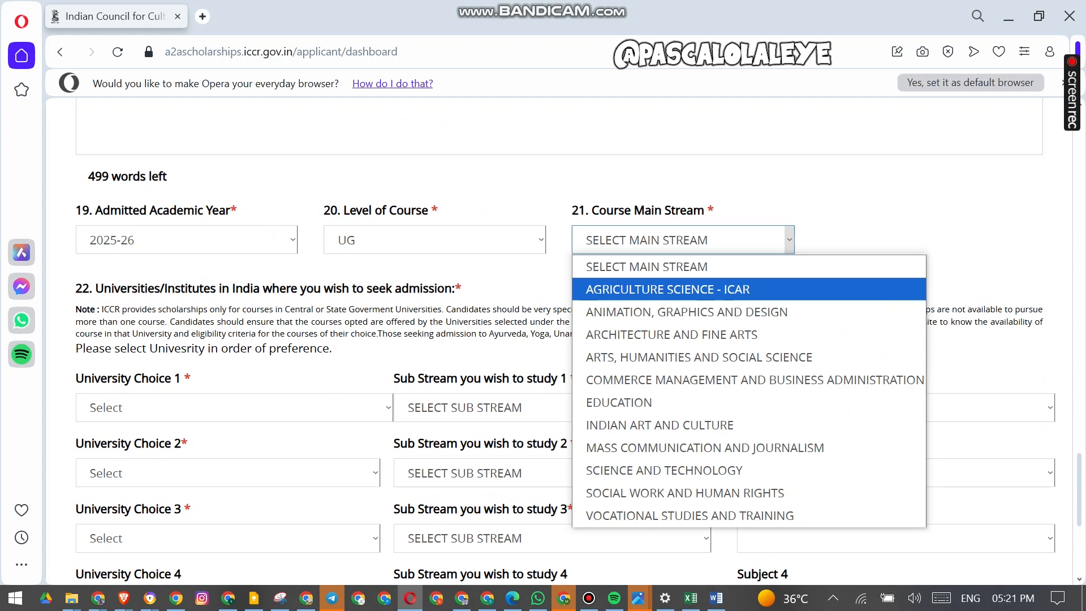
pyautogui.click(509, 269)
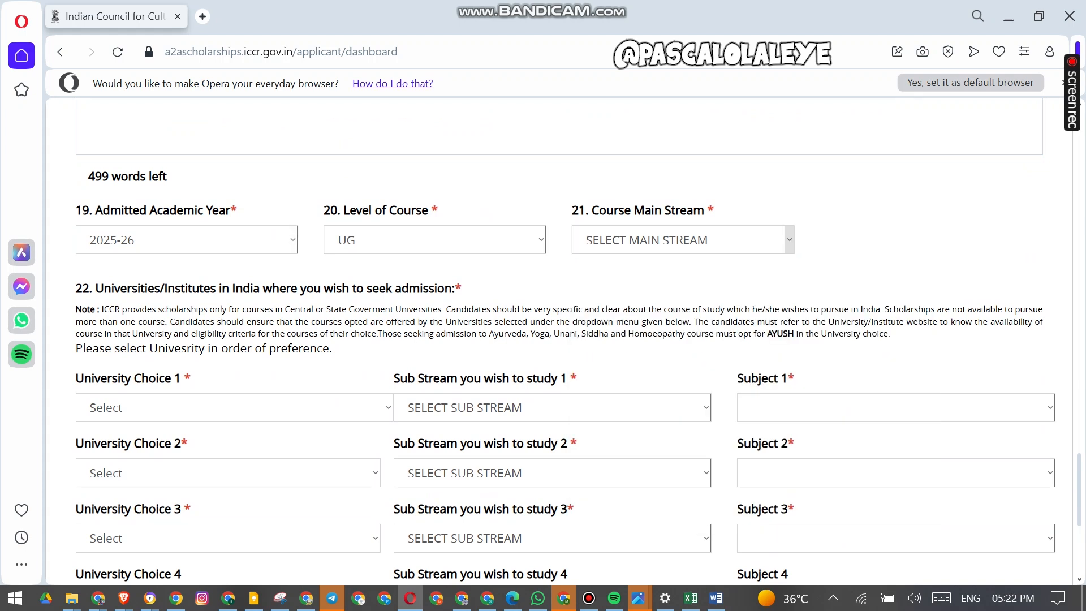
pyautogui.click(789, 240)
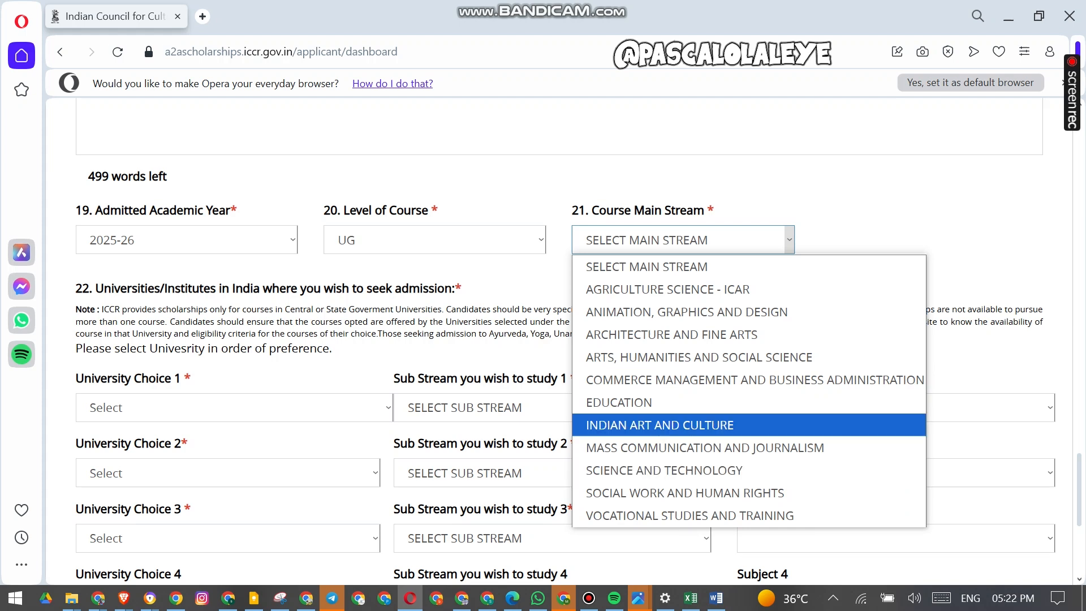
pyautogui.click(735, 470)
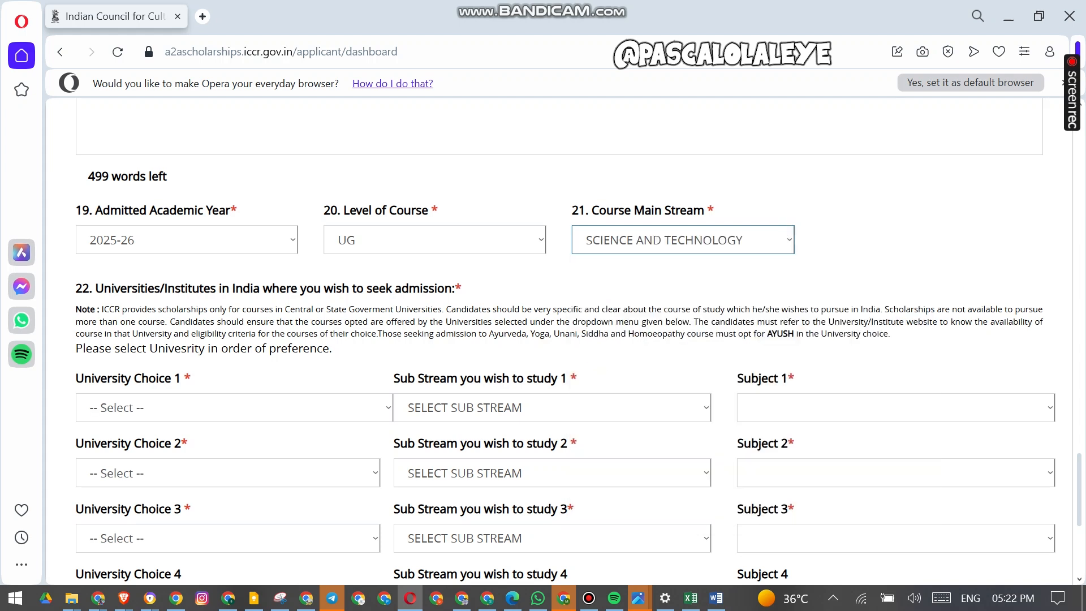
# - Choose Andhra University as university choice 1 and close the information popup
pyautogui.scroll(-5, 566, 339)
pyautogui.scroll(3, 566, 339)
pyautogui.click(226, 266)
pyautogui.scroll(-8, 282, 424)
pyautogui.scroll(-12, 283, 340)
pyautogui.scroll(20, 283, 339)
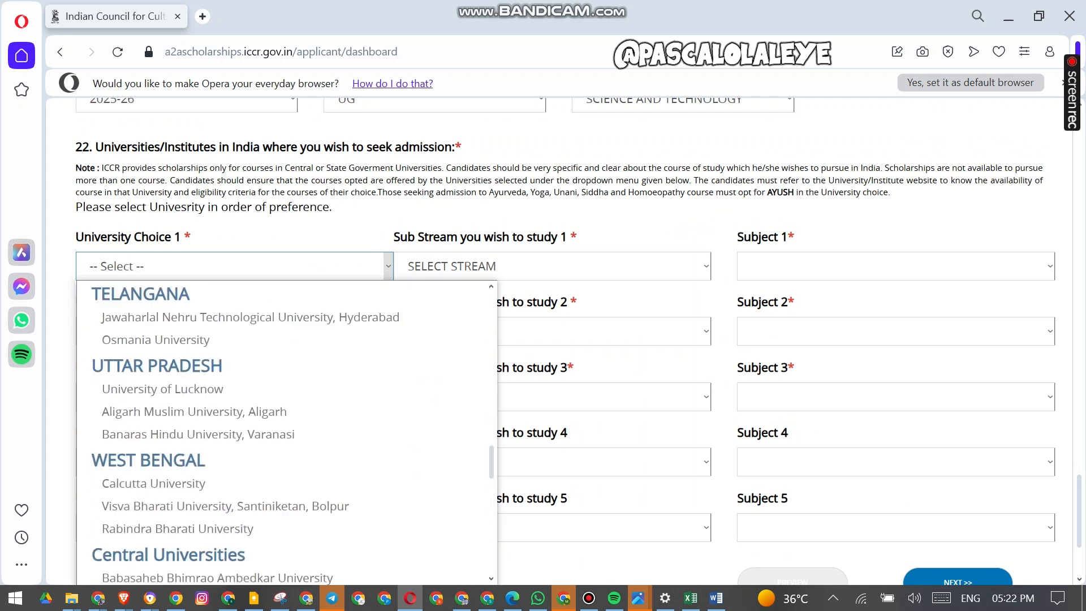
pyautogui.scroll(3, 283, 430)
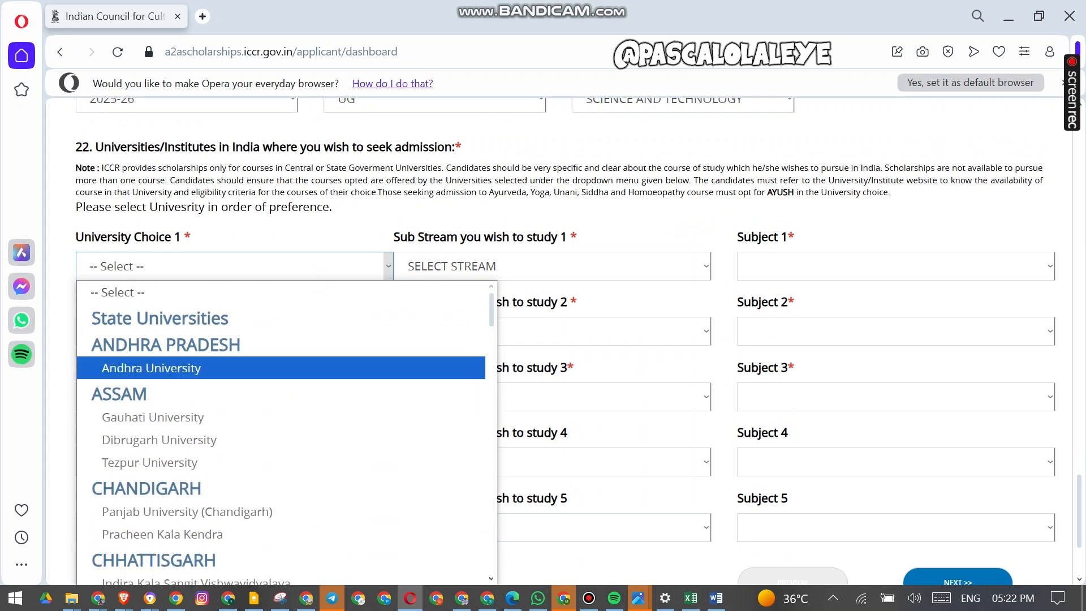
pyautogui.click(170, 368)
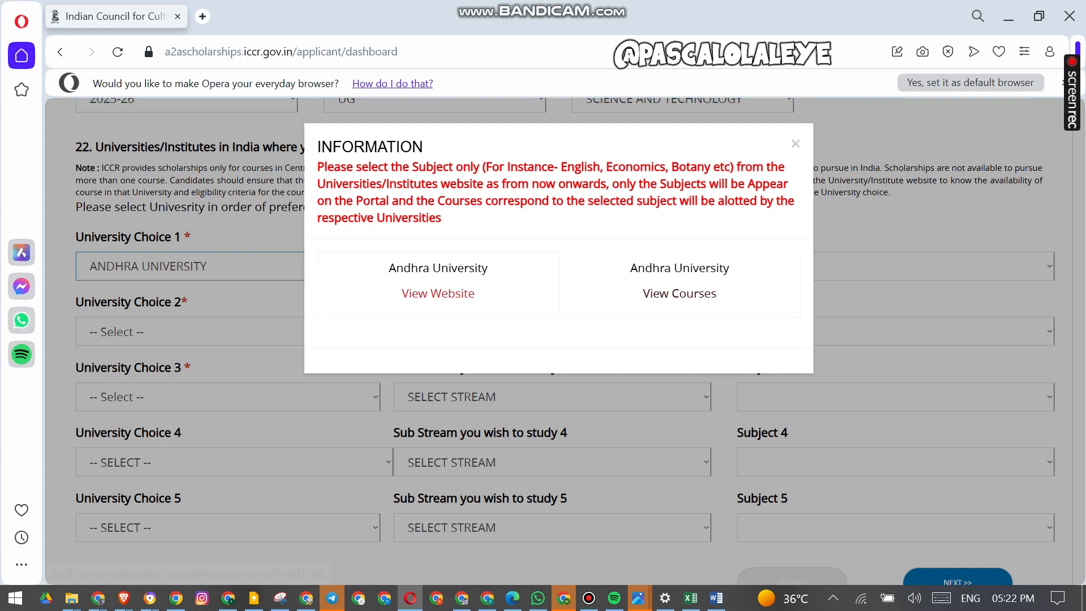
pyautogui.click(795, 143)
# - Set sub stream 1 to ENGINEERING and subject 1 to Agriculture
pyautogui.click(552, 266)
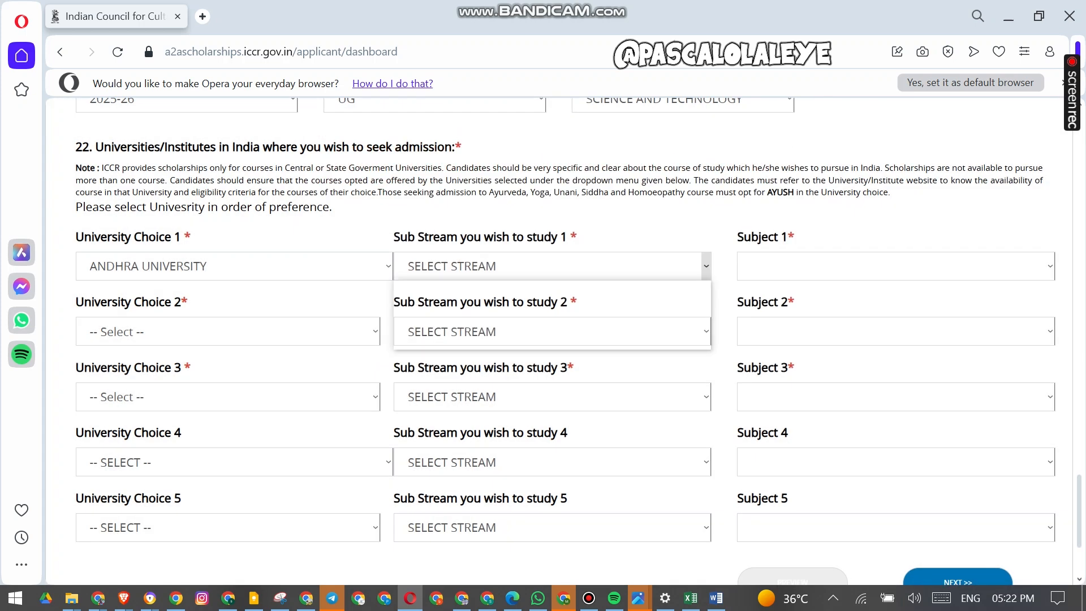
pyautogui.click(447, 314)
pyautogui.click(896, 265)
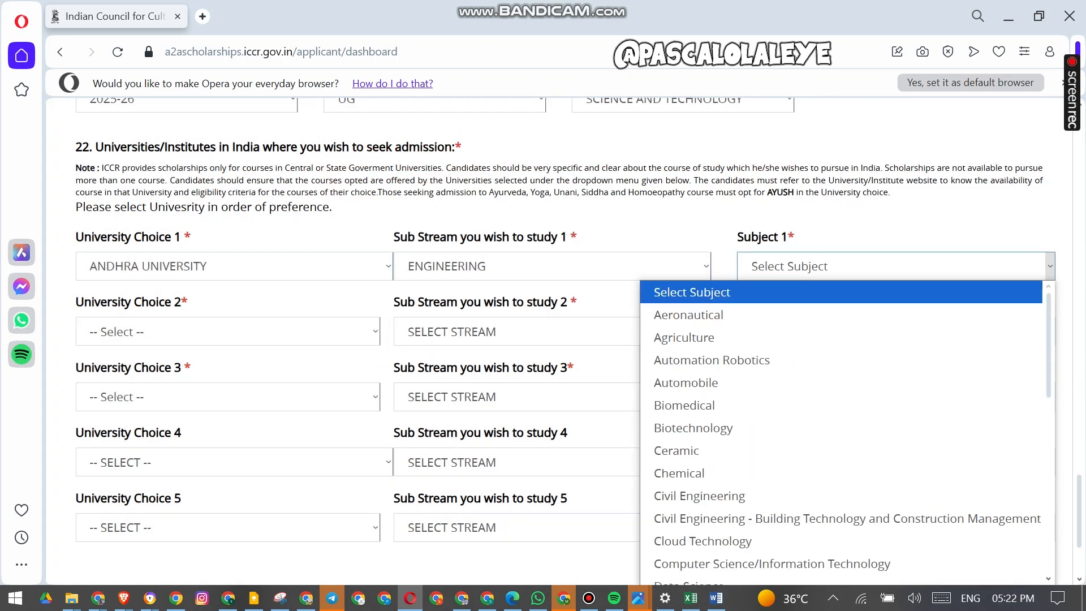
pyautogui.click(684, 338)
# - Choose Delhi Technological University as university choice 2 and close the information popup
pyautogui.scroll(-3, 667, 282)
pyautogui.click(228, 190)
pyautogui.scroll(-4, 226, 351)
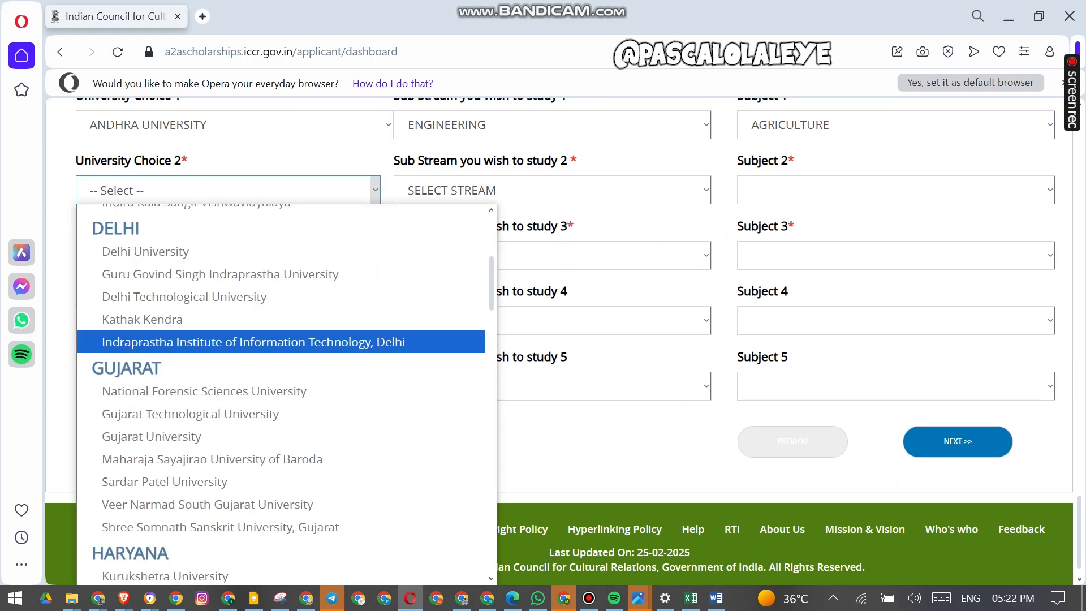
pyautogui.click(184, 296)
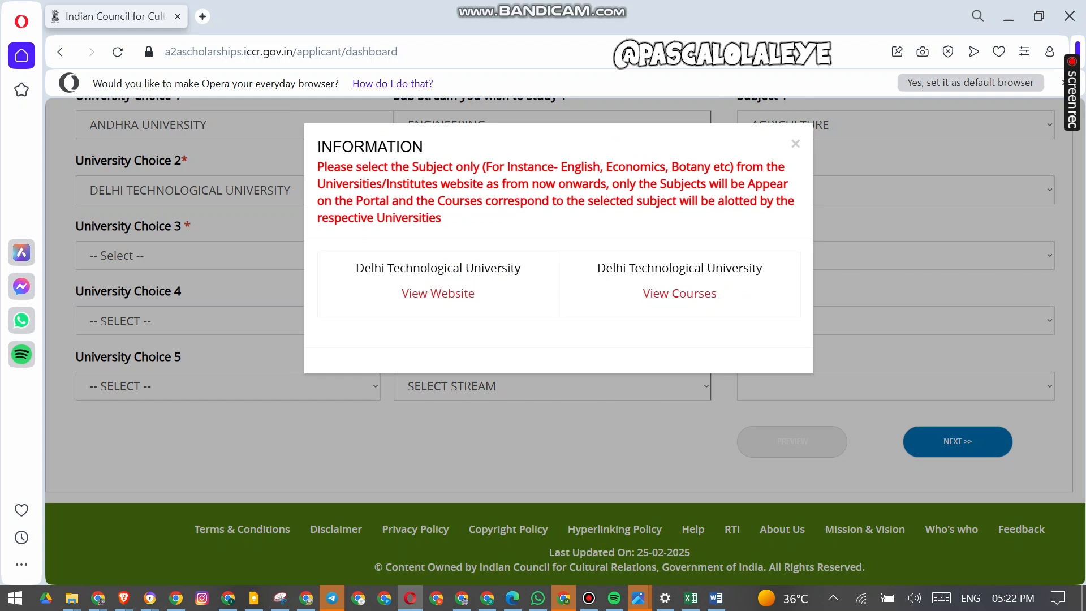
pyautogui.click(795, 144)
# - Set sub stream 2 to ENGINEERING and subject 2 to Automation Robotics
pyautogui.click(552, 190)
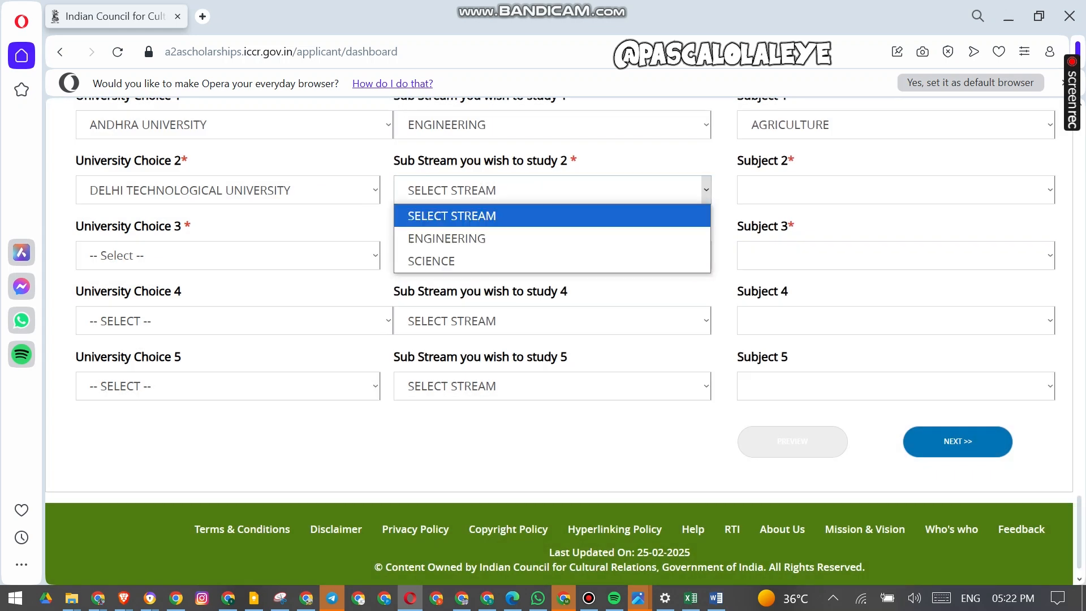
pyautogui.click(509, 238)
pyautogui.click(848, 190)
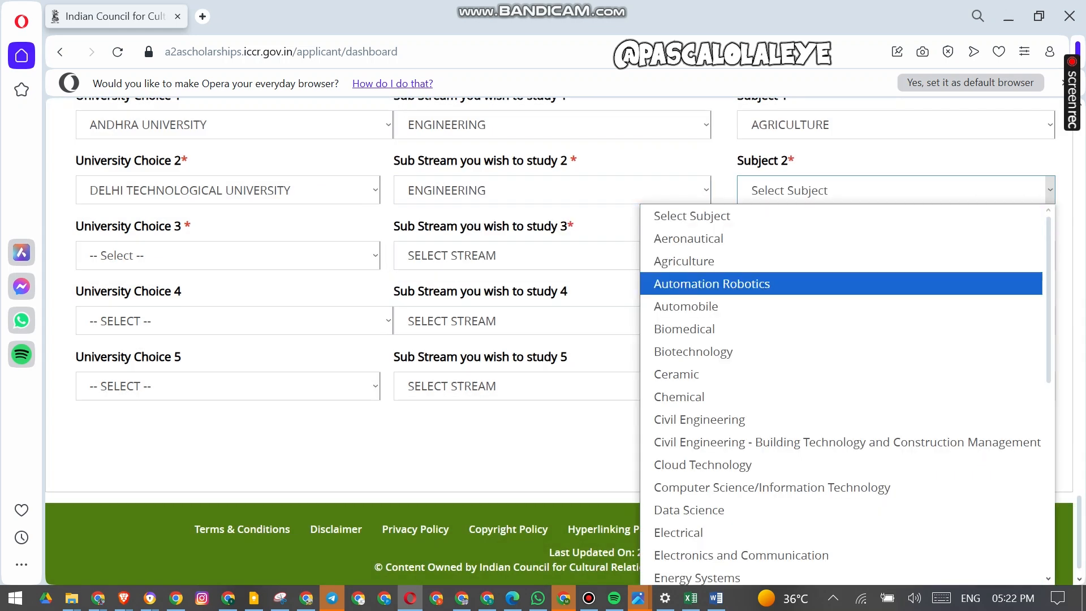
pyautogui.click(758, 283)
# - Choose Gujarat University as university choice 3 and close the information popup
pyautogui.click(238, 255)
pyautogui.scroll(-5, 255, 374)
pyautogui.scroll(-4, 254, 350)
pyautogui.scroll(5, 254, 345)
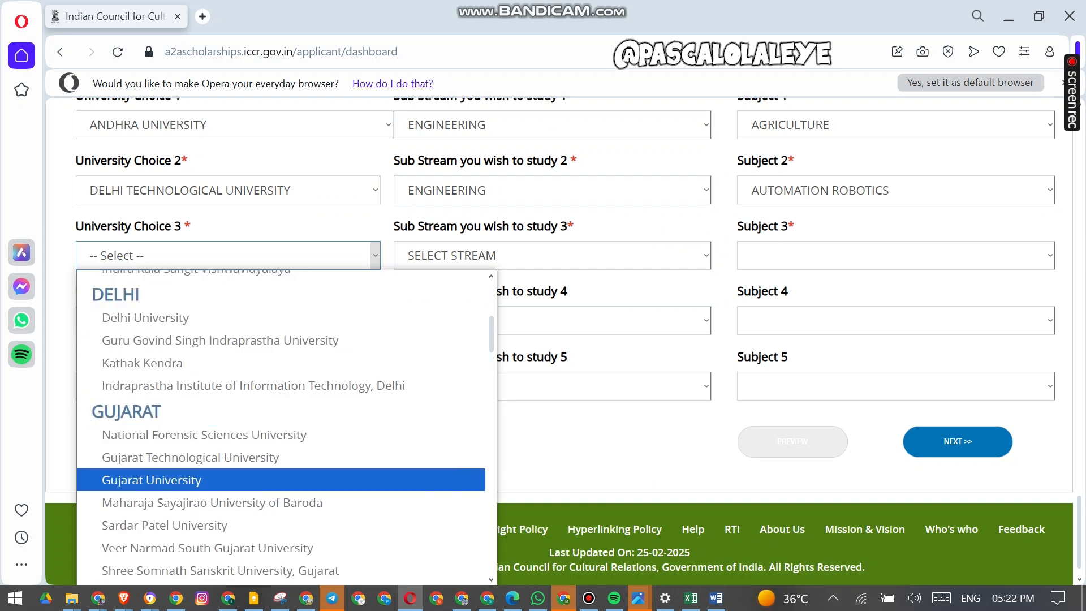
pyautogui.click(254, 479)
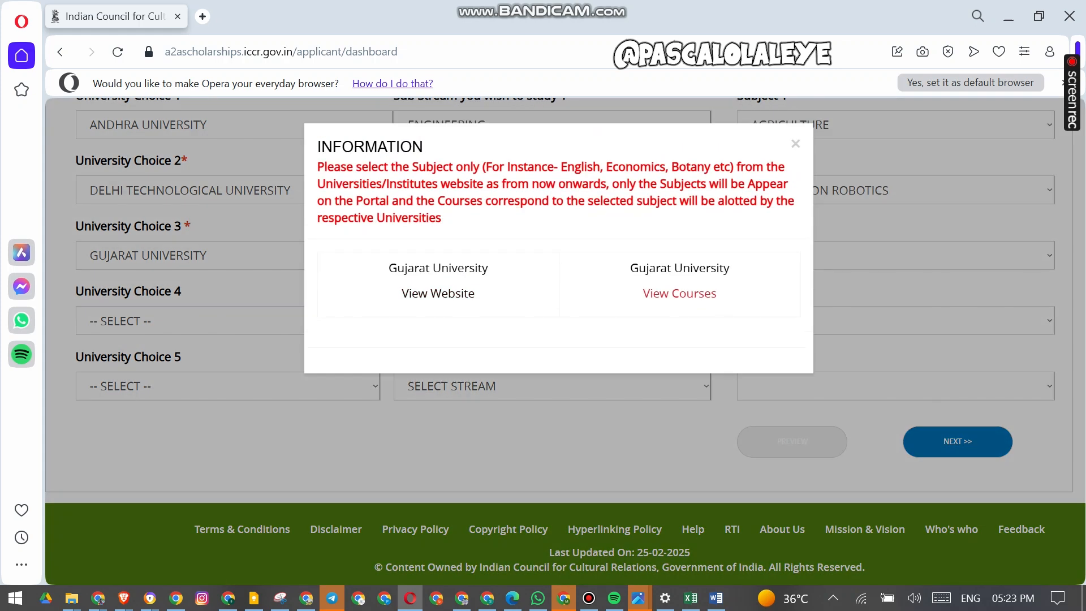
pyautogui.click(795, 127)
# - Set sub stream 3 to SCIENCE and subject 3 to Biomedical Science
pyautogui.click(552, 255)
pyautogui.click(452, 325)
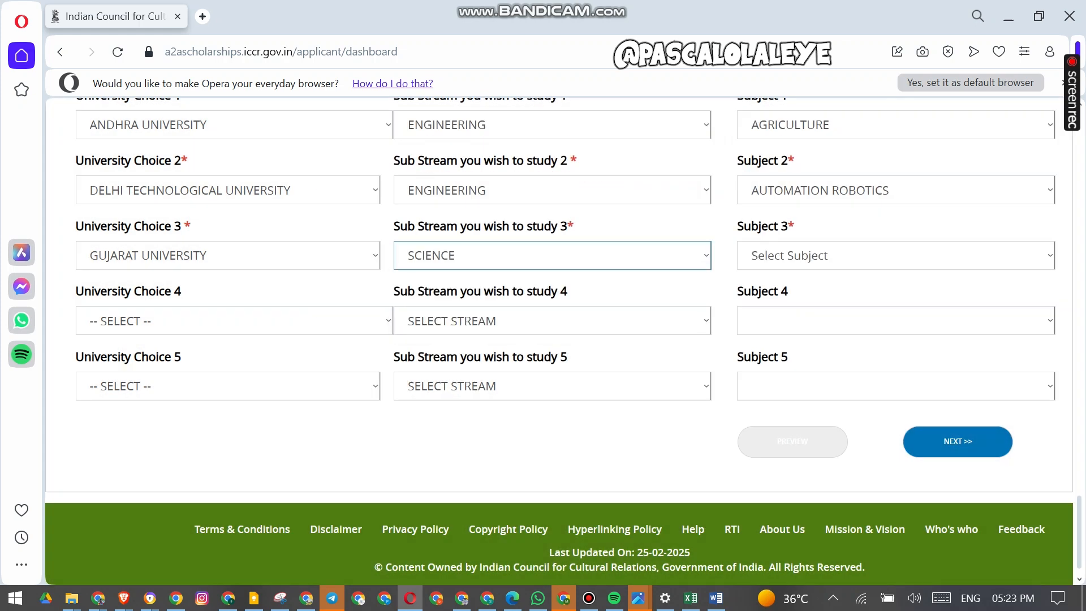
pyautogui.click(896, 255)
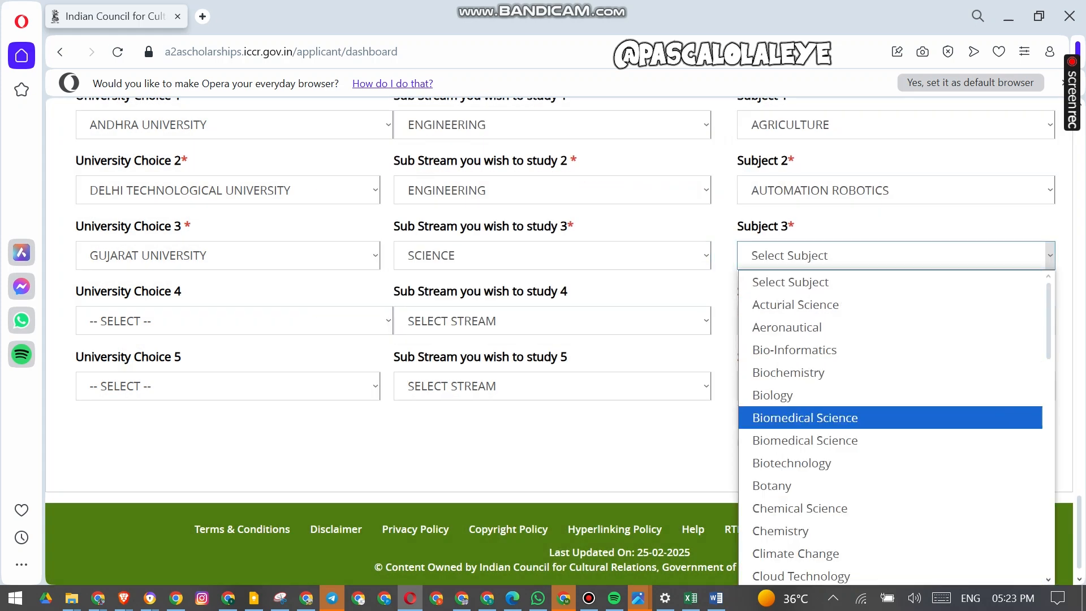
pyautogui.click(805, 417)
# - Try to proceed to the next page, then fill in the WhatsApp number with country code
pyautogui.click(958, 441)
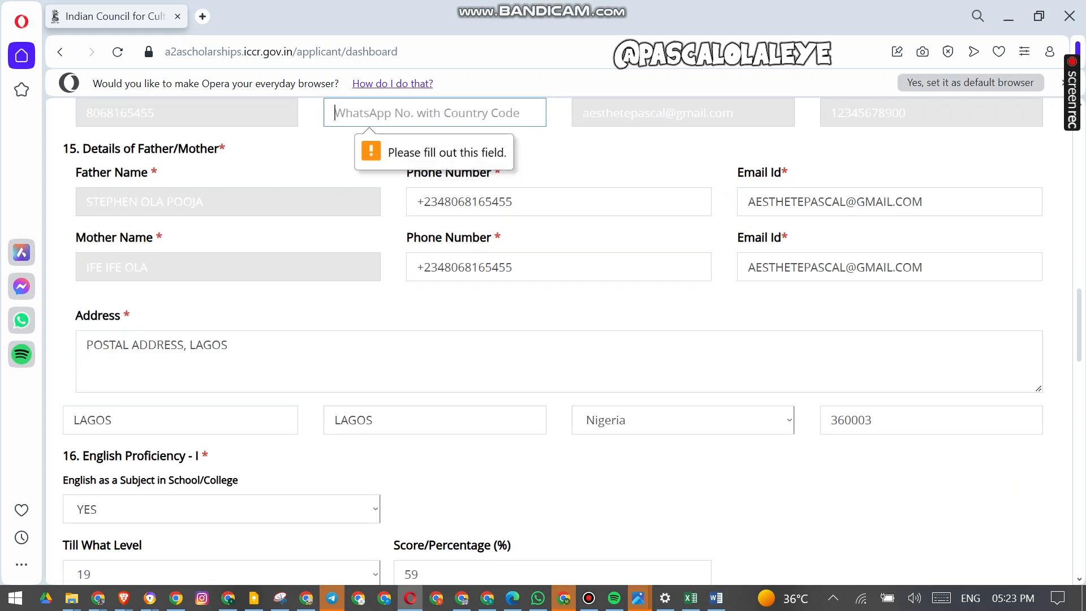
pyautogui.scroll(2, 957, 442)
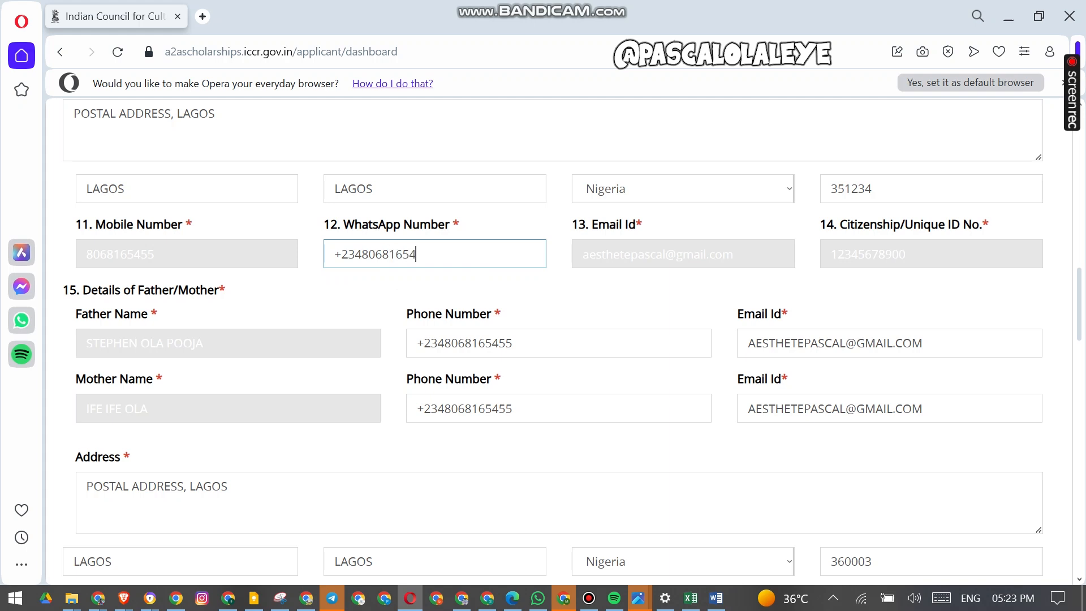
# - Try to proceed to the next page with subject 4 left empty
pyautogui.scroll(-15, 962, 421)
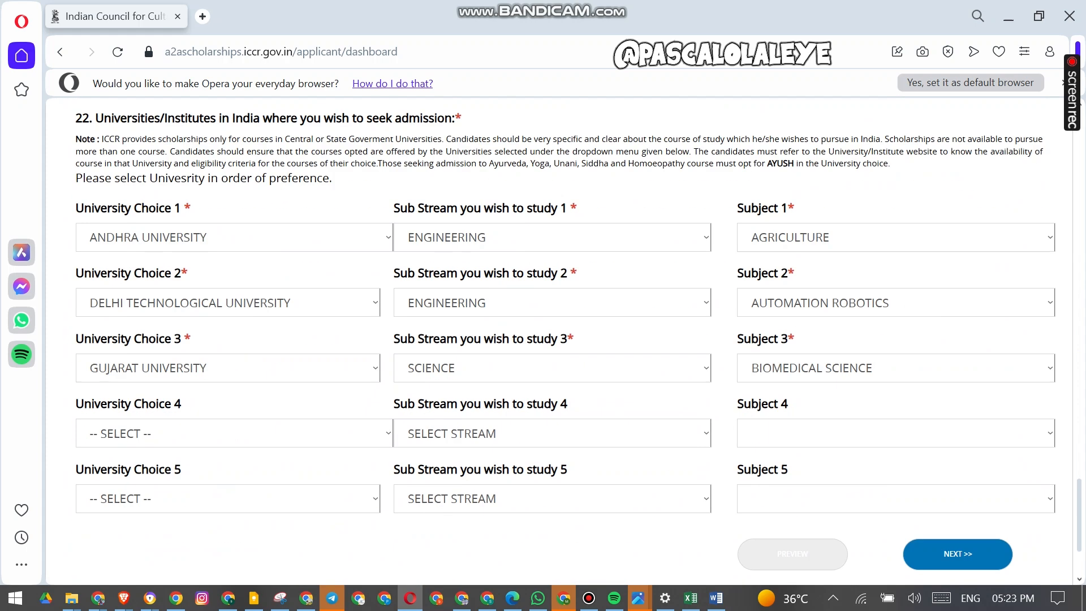
pyautogui.click(965, 421)
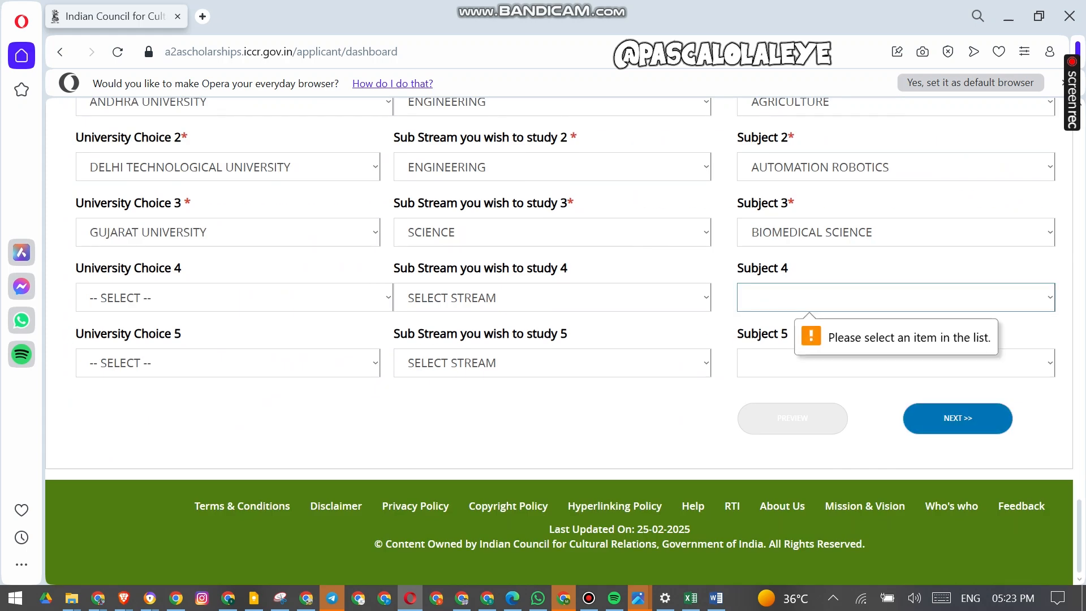
pyautogui.click(912, 290)
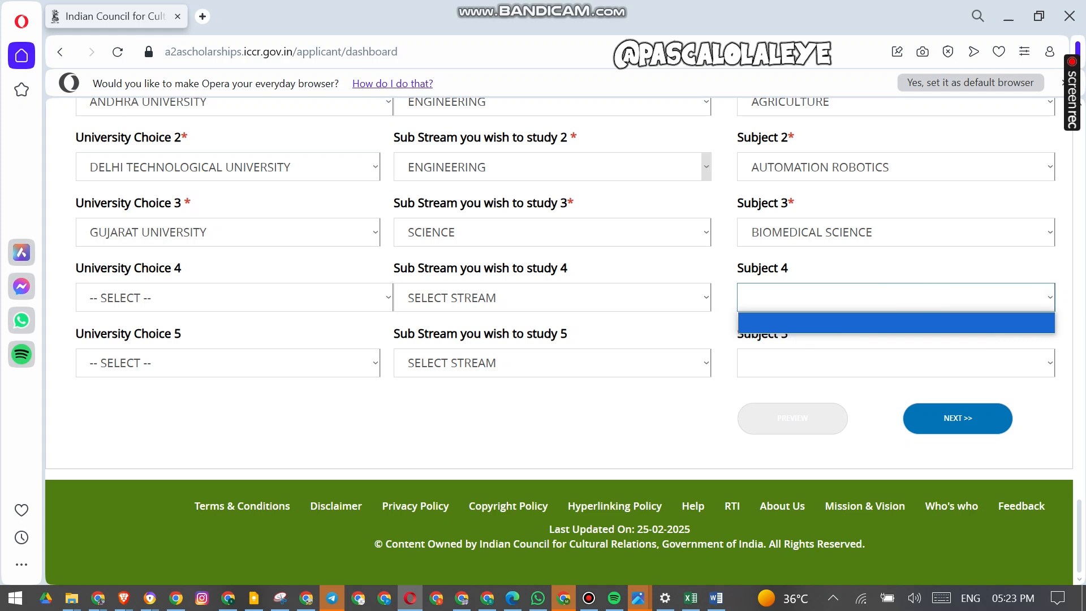
pyautogui.click(959, 420)
pyautogui.click(958, 420)
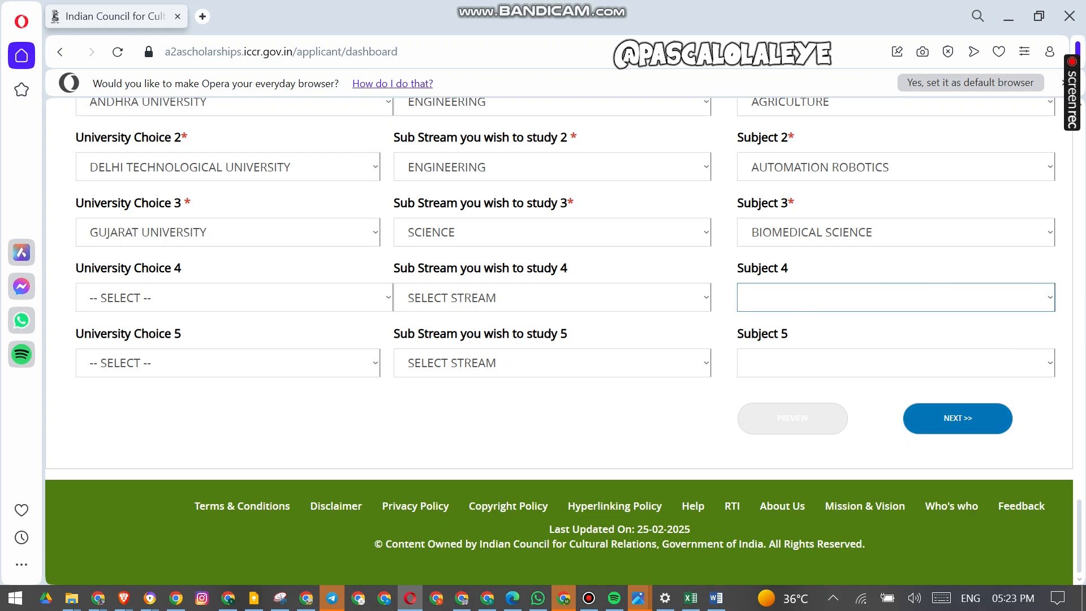
# - Choose Punjabi University, Patiala as university choice 4 and close the information popup
pyautogui.click(260, 298)
pyautogui.scroll(-15, 311, 169)
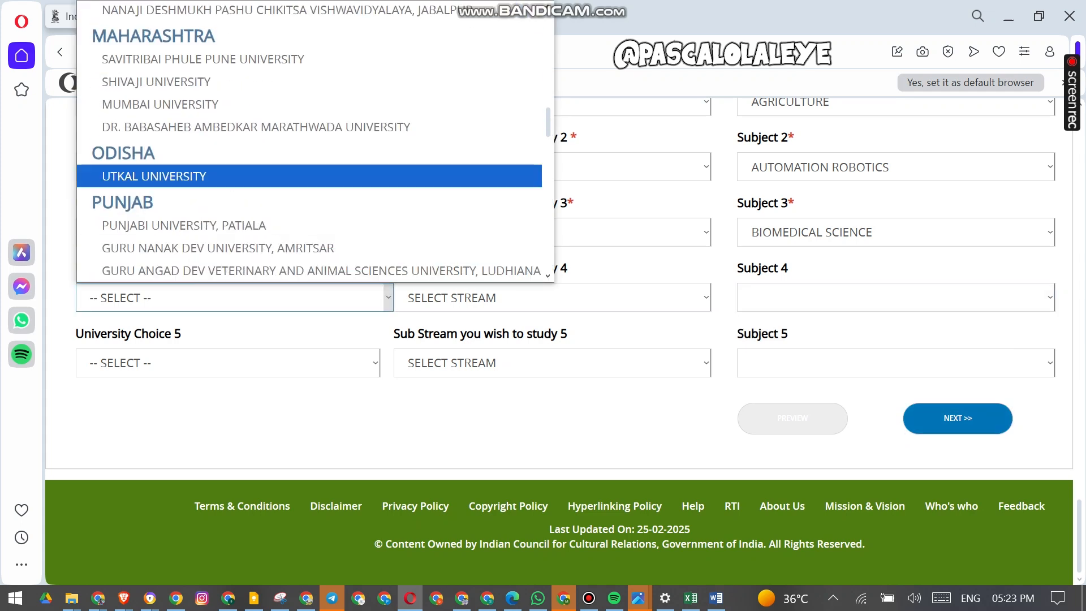
pyautogui.click(255, 225)
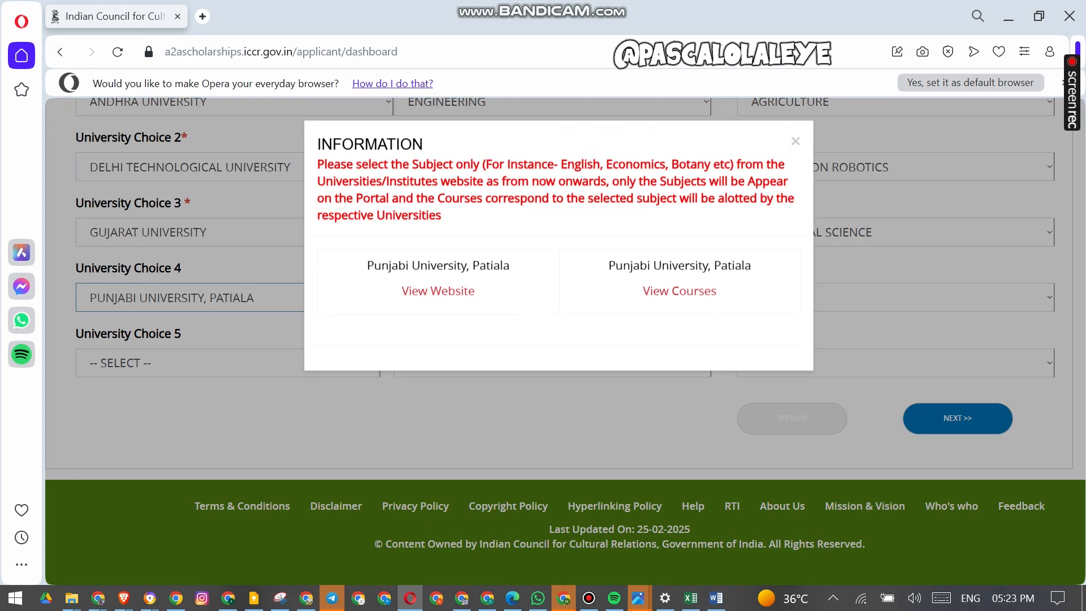
pyautogui.click(795, 140)
# - Change university choice 4 to Panjab University (Chandigarh) and close the information popup
pyautogui.click(255, 298)
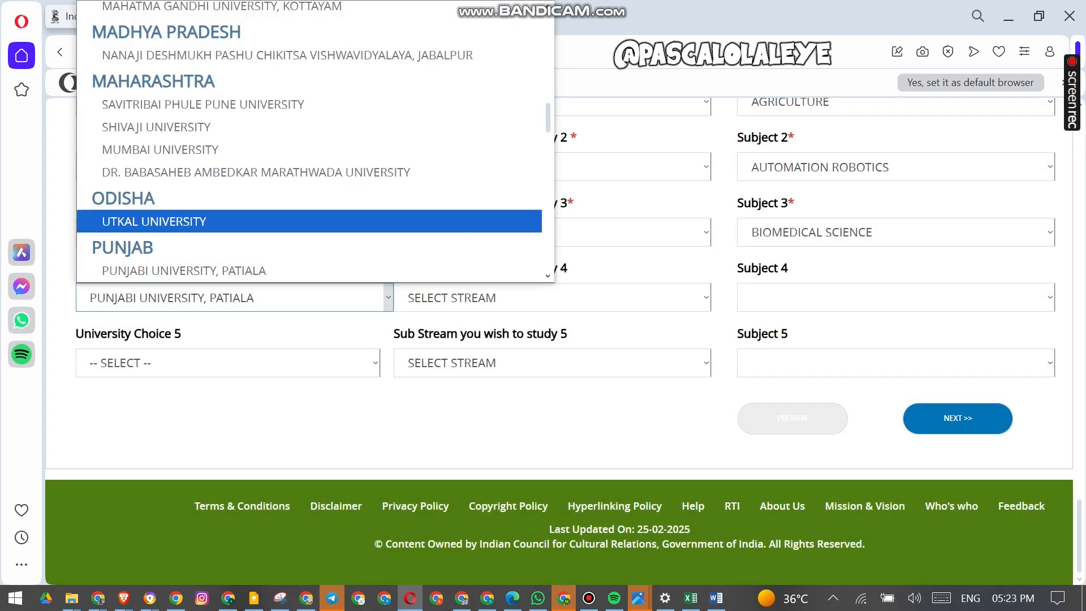
pyautogui.scroll(-5, 254, 220)
pyautogui.scroll(-5, 311, 142)
pyautogui.scroll(10, 312, 141)
pyautogui.scroll(8, 311, 141)
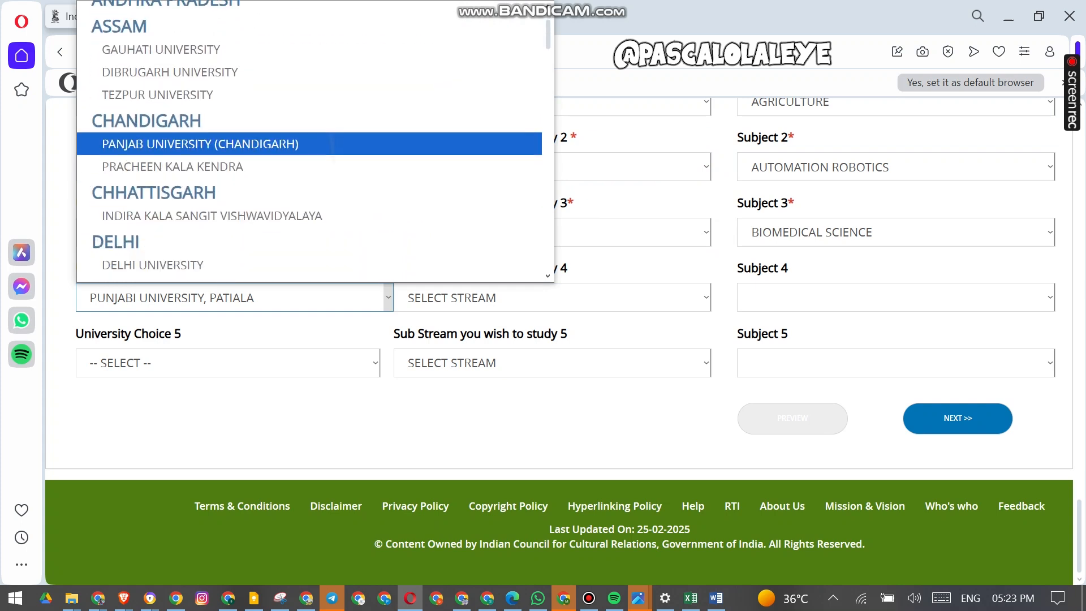
pyautogui.click(243, 142)
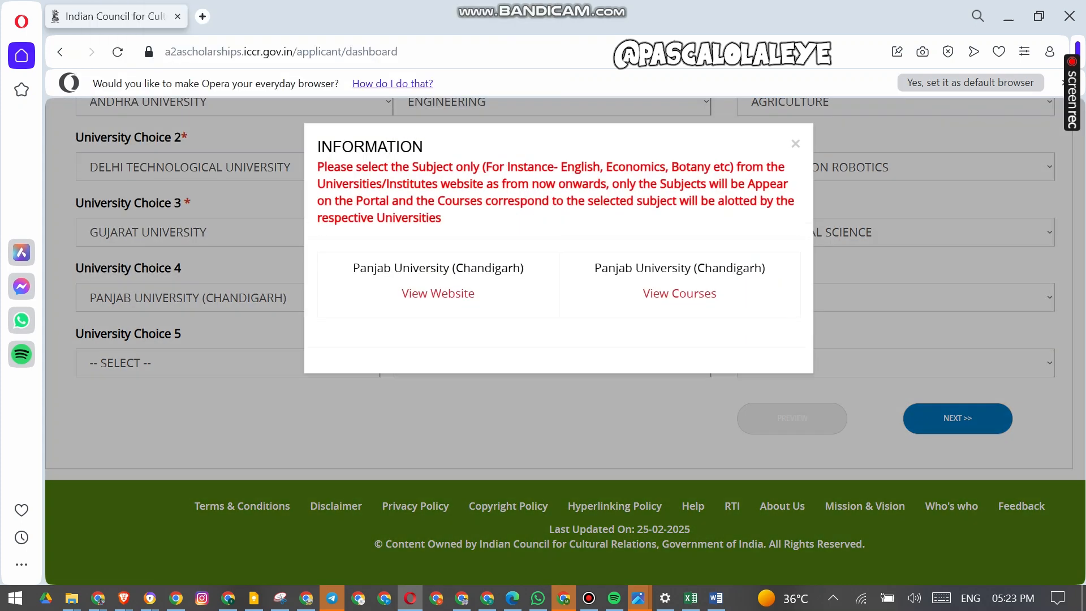
pyautogui.click(795, 143)
# - Set sub stream 4 to SCIENCE and subject 4 to CHEMISTRY
pyautogui.click(552, 297)
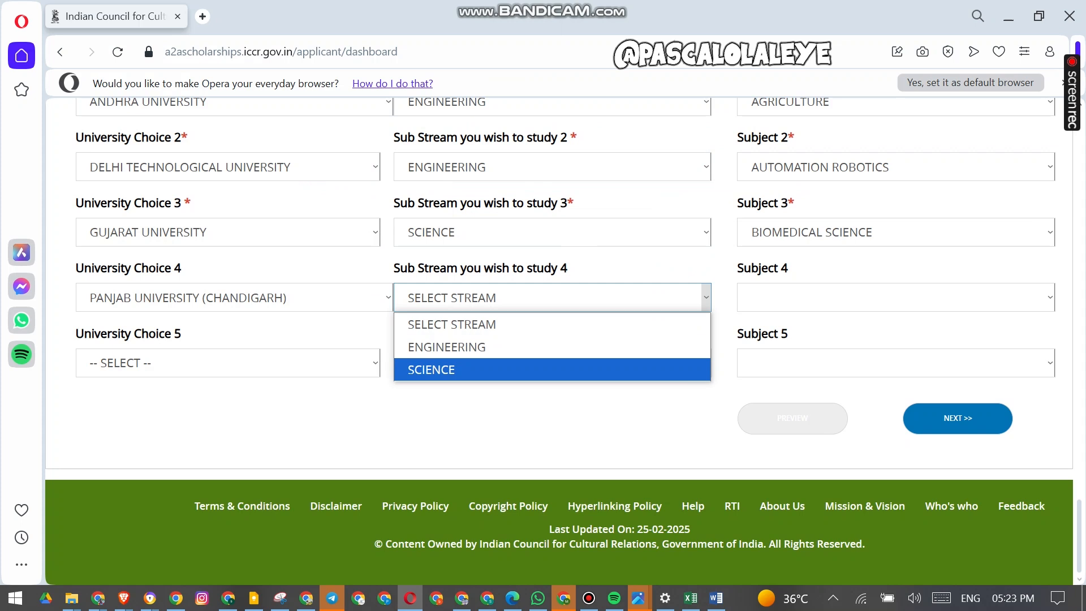
pyautogui.click(453, 368)
pyautogui.click(895, 298)
pyautogui.click(781, 248)
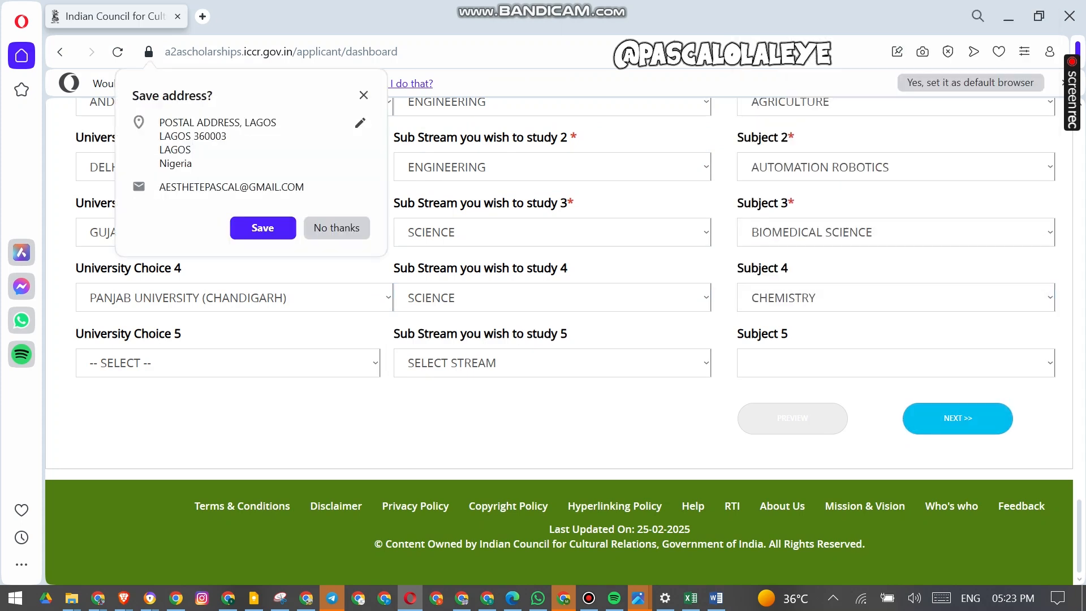
# - Decline the browser's offer to save the address and proceed to the Education Details page
pyautogui.click(337, 228)
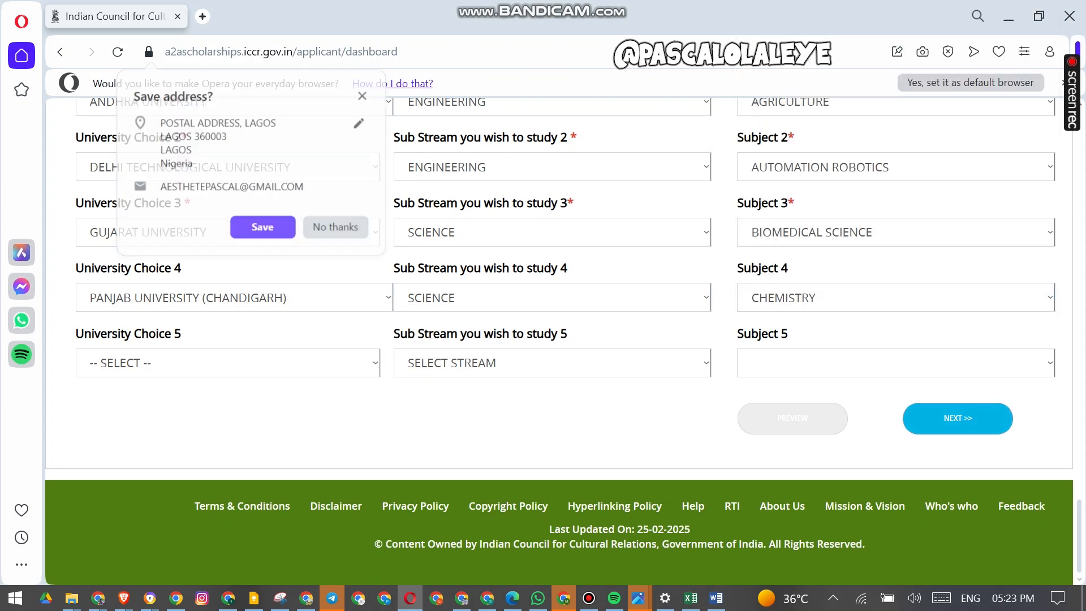
pyautogui.click(958, 418)
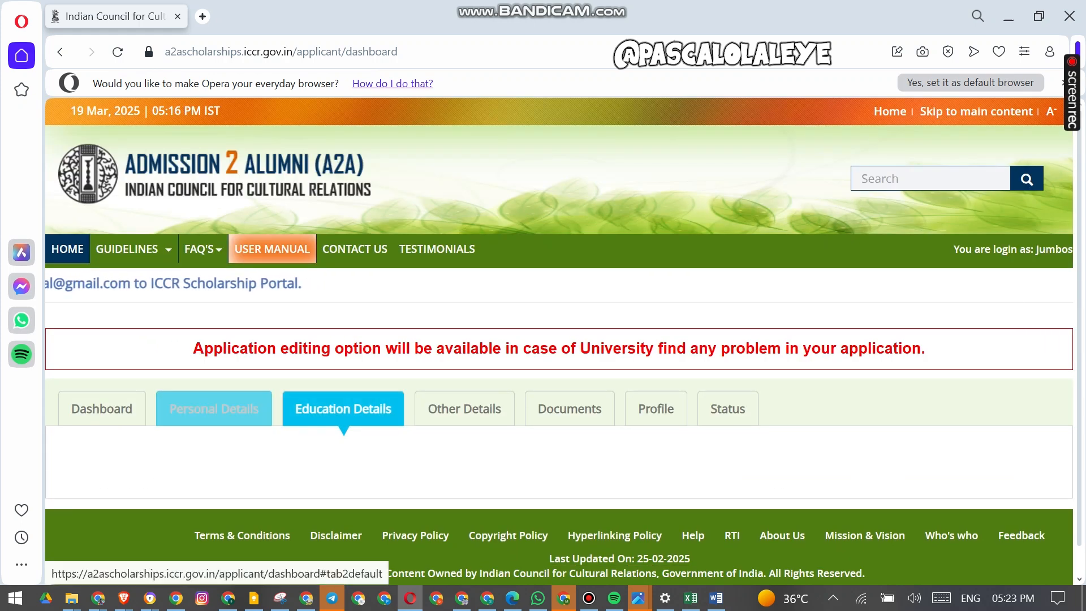
# - Set the country for both Grade X and Grade XII qualifications to Nigeria
pyautogui.scroll(-1, 214, 394)
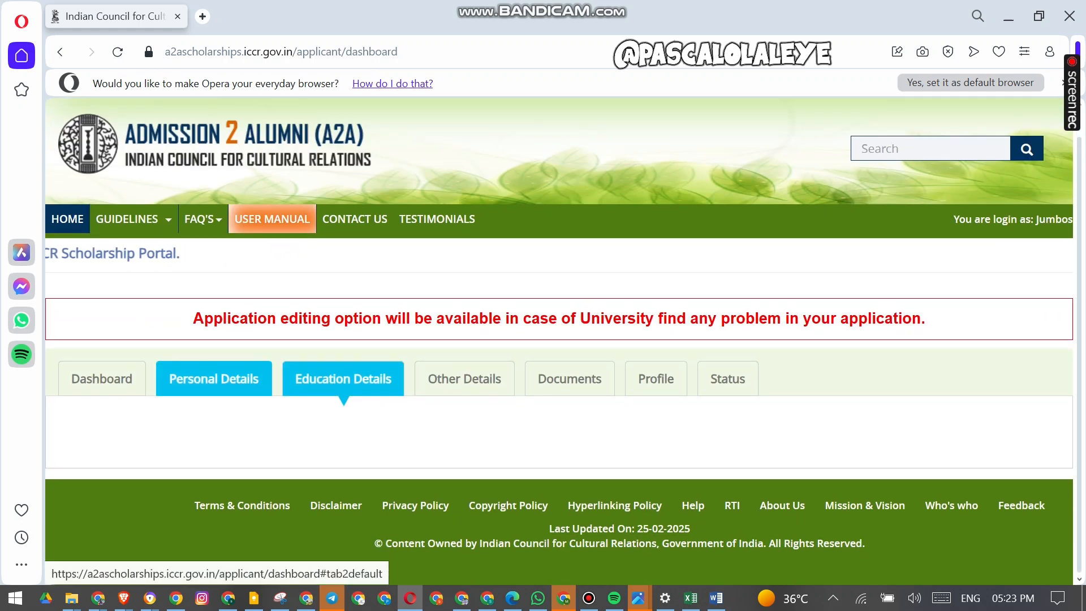
pyautogui.scroll(-3, 559, 341)
pyautogui.scroll(-3, 559, 339)
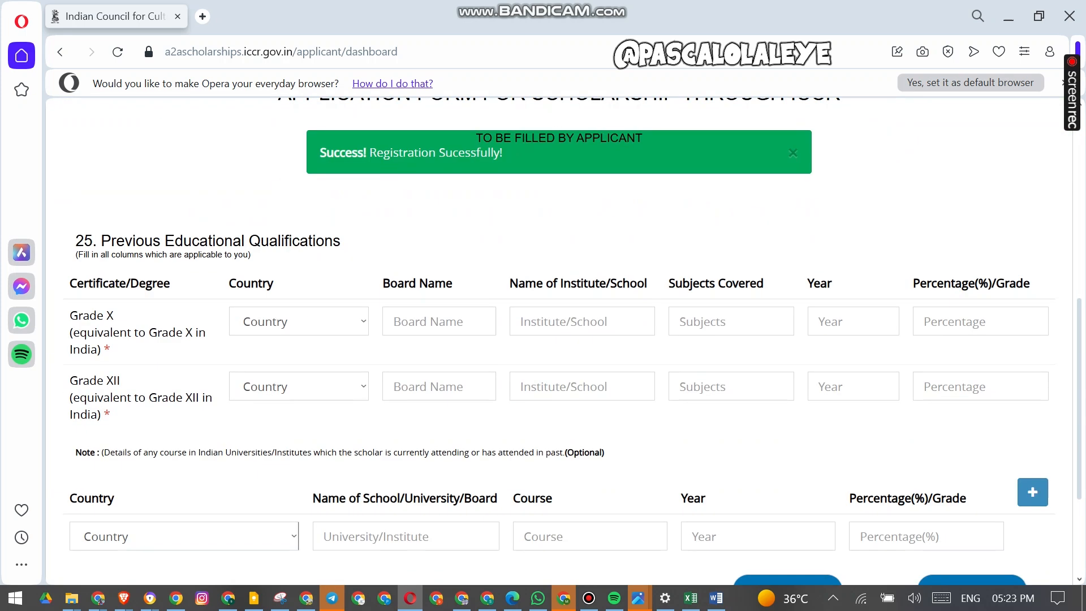
pyautogui.moveTo(82, 315); pyautogui.dragTo(103, 349)
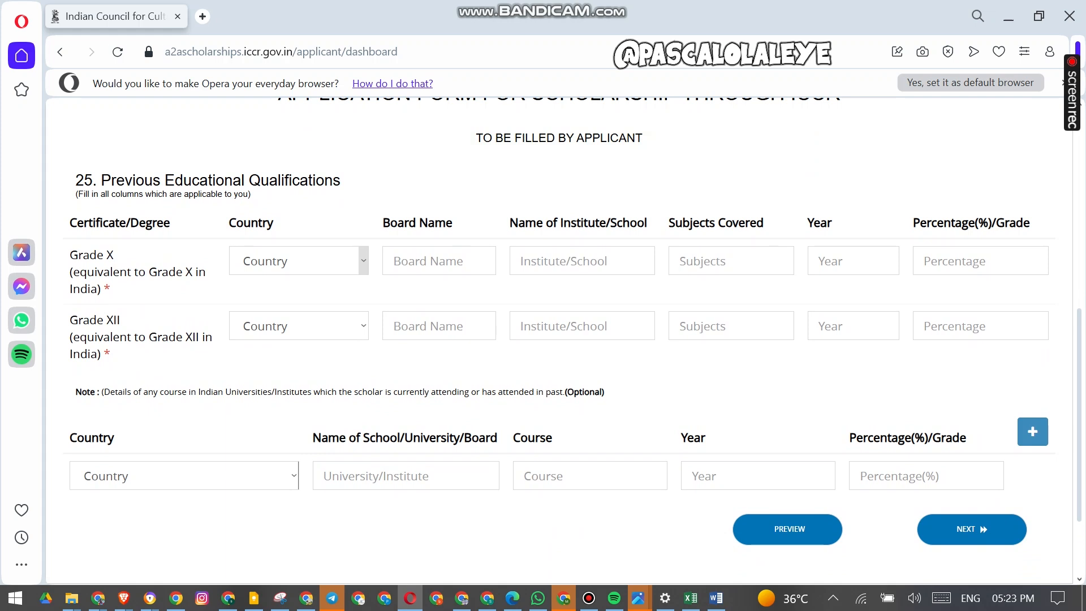
pyautogui.click(298, 261)
pyautogui.press('n')
pyautogui.press('n')
pyautogui.press('n')
pyautogui.press('n')
pyautogui.press('n')
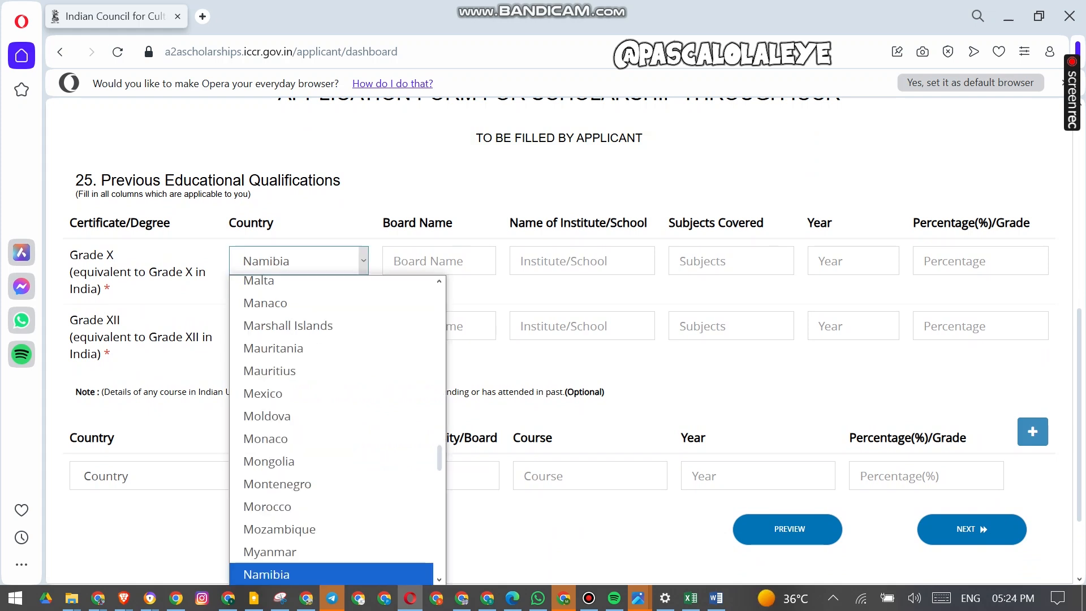
pyautogui.press('n')
pyautogui.press('n')
pyautogui.press('n')
pyautogui.press('Return')
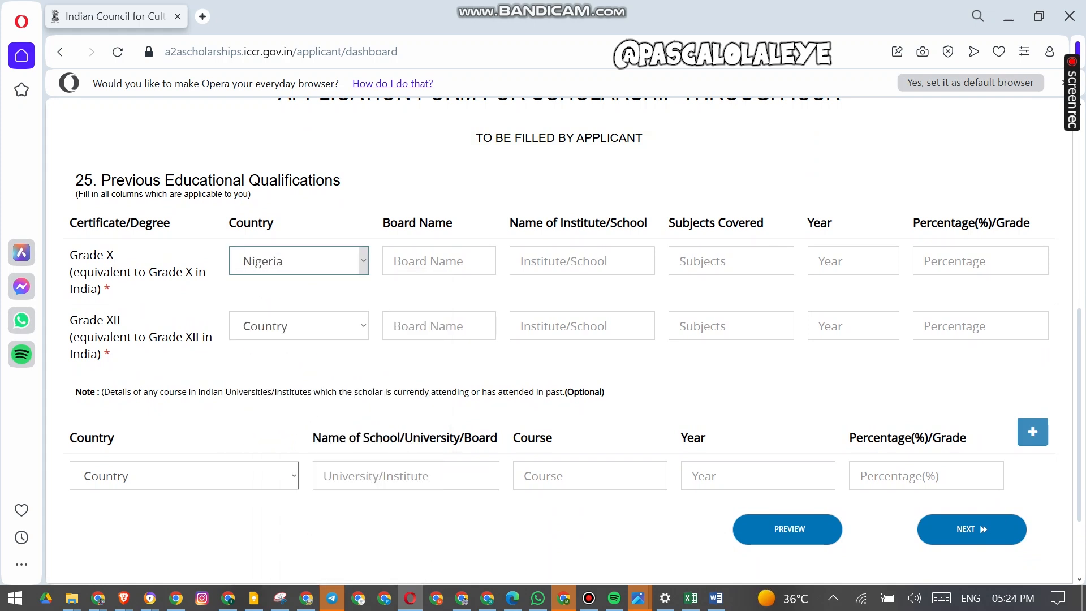
pyautogui.click(299, 326)
pyautogui.press('n')
pyautogui.press('n')
pyautogui.press('n')
pyautogui.press('n')
pyautogui.press('n')
pyautogui.press('n')
pyautogui.press('n')
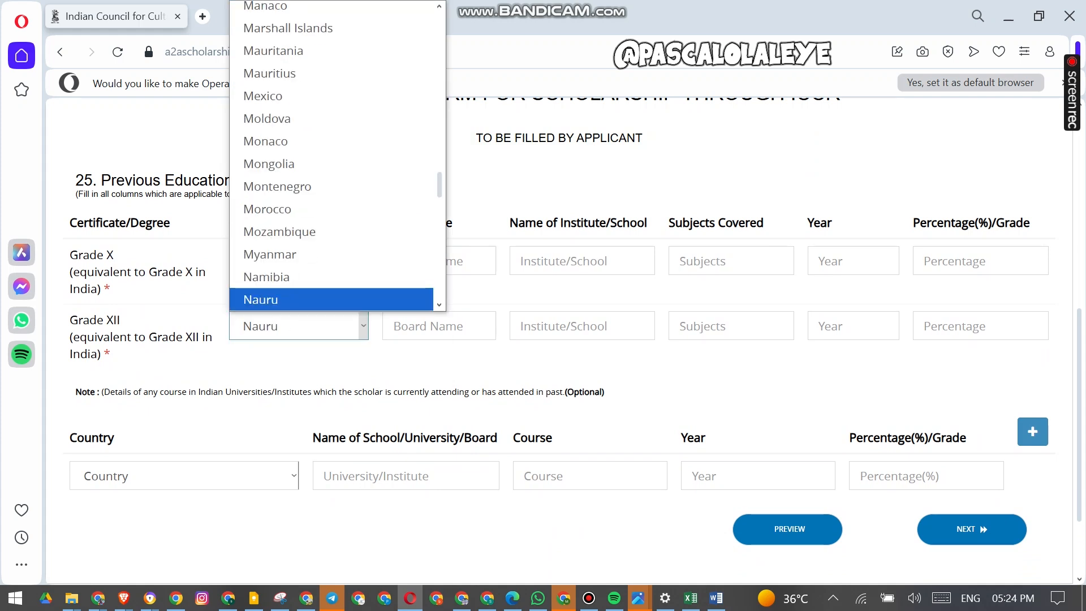
pyautogui.press('n')
pyautogui.press('n')
pyautogui.press('Return')
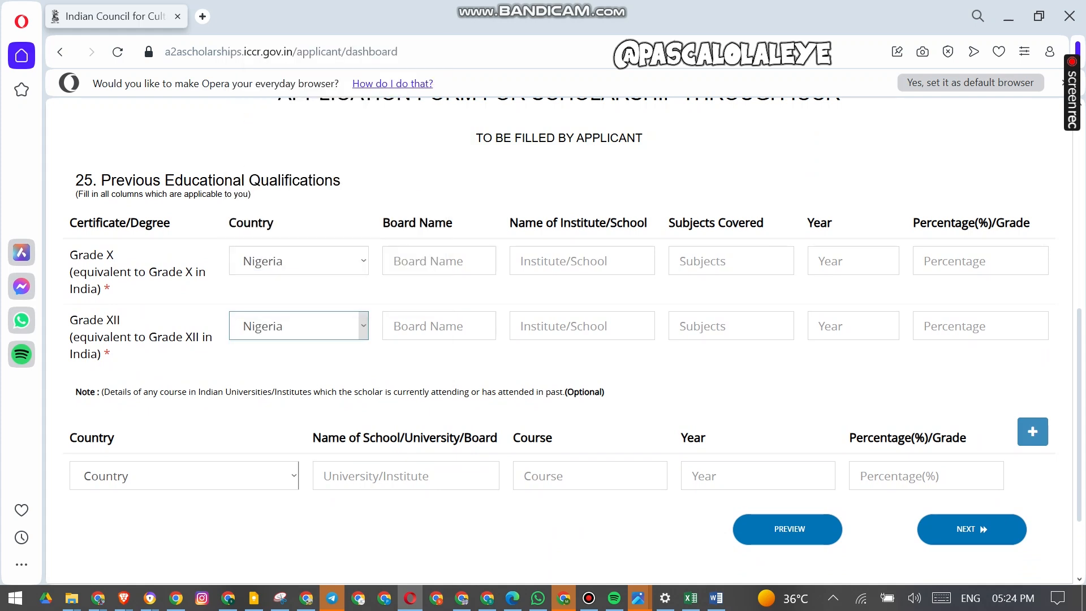
# - Enter WAEC as the Grade X board name and WAEC ITNLT SCHOOOL as the institute
pyautogui.click(439, 261)
pyautogui.write('W')
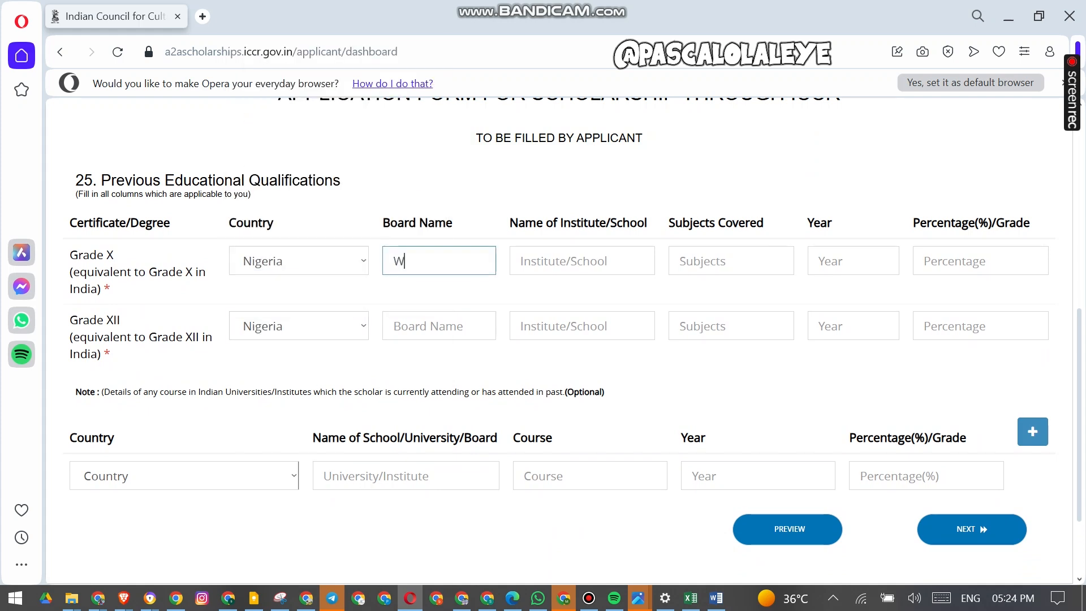
pyautogui.write('AEC')
pyautogui.press('Tab')
pyautogui.write('WARRC ')
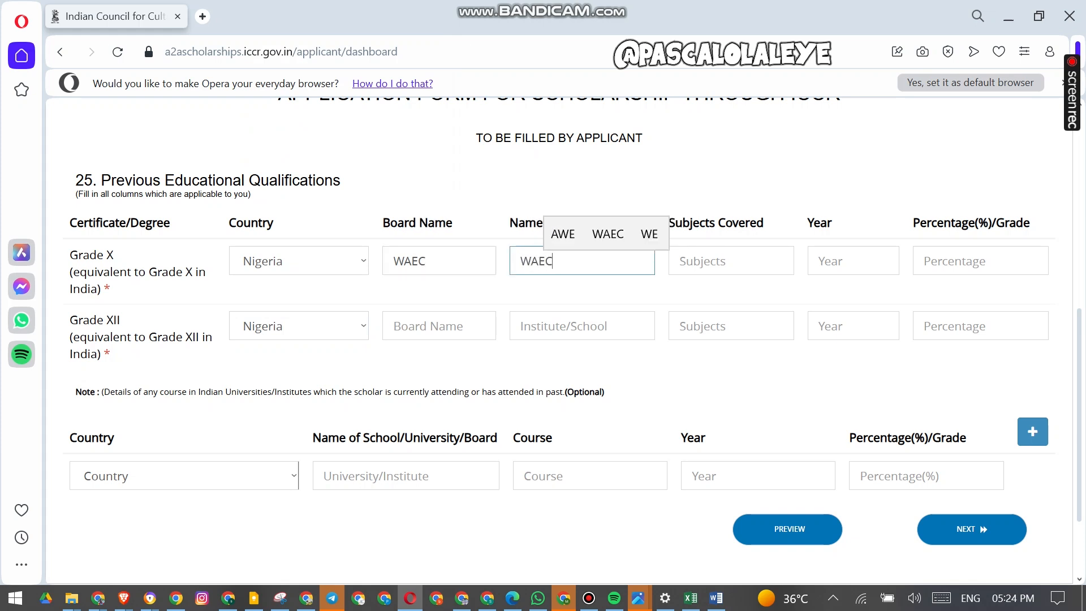
pyautogui.write('ITNL')
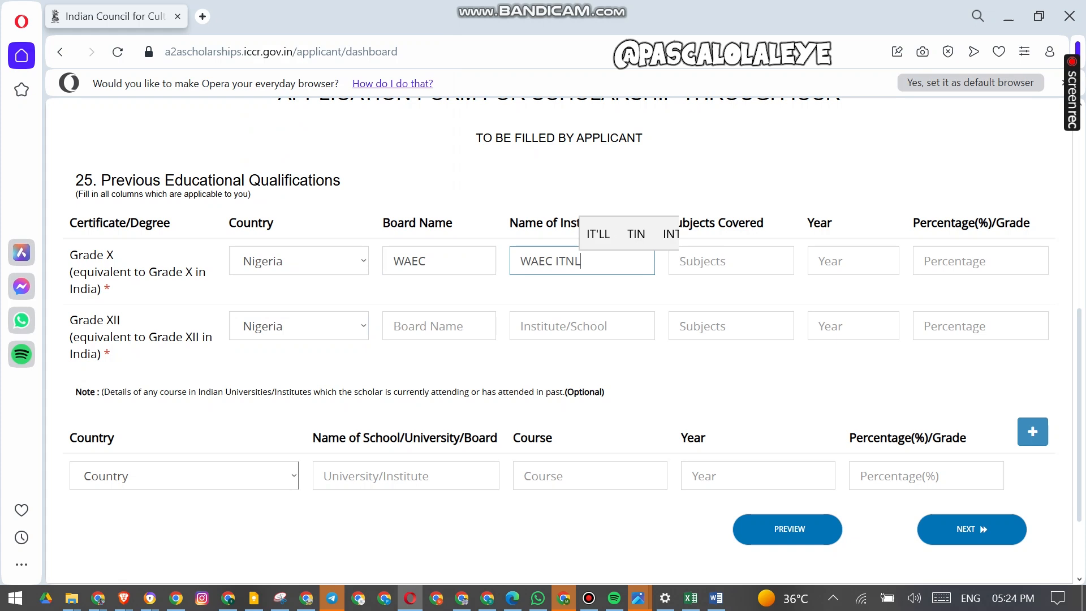
pyautogui.write('T SCHOOOL')
# - Enter MATHS, ENGLISH, CHJEMISTRY, PHYSICS as the Grade X subjects covered
pyautogui.press('Tab')
pyautogui.write('MATHES')
pyautogui.press('BackSpace')
pyautogui.press('BackSpace')
pyautogui.write('S, M')
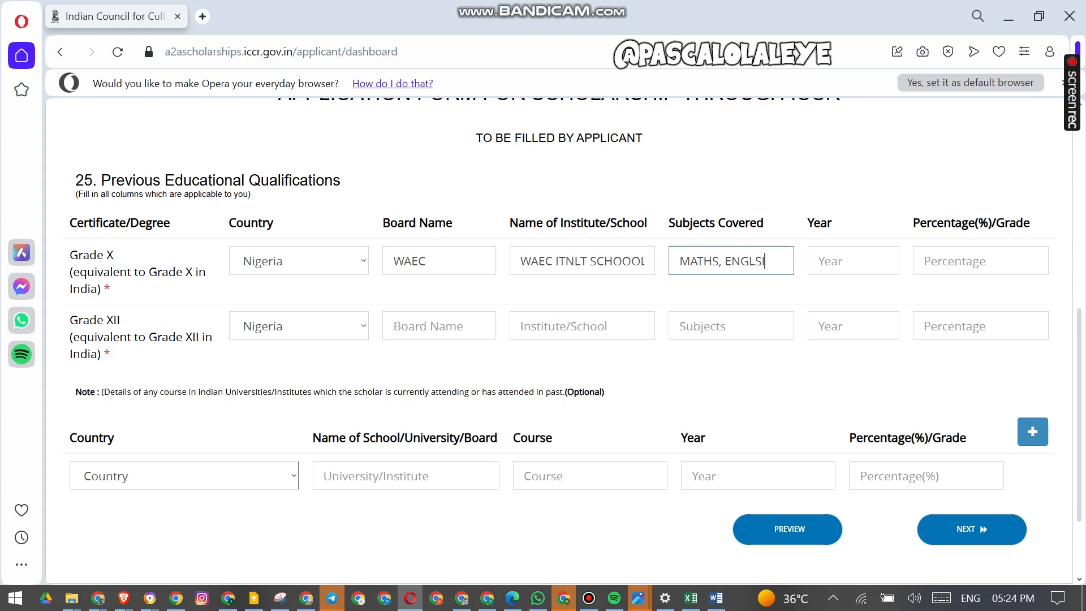
pyautogui.write('ISH, CHJEMIS')
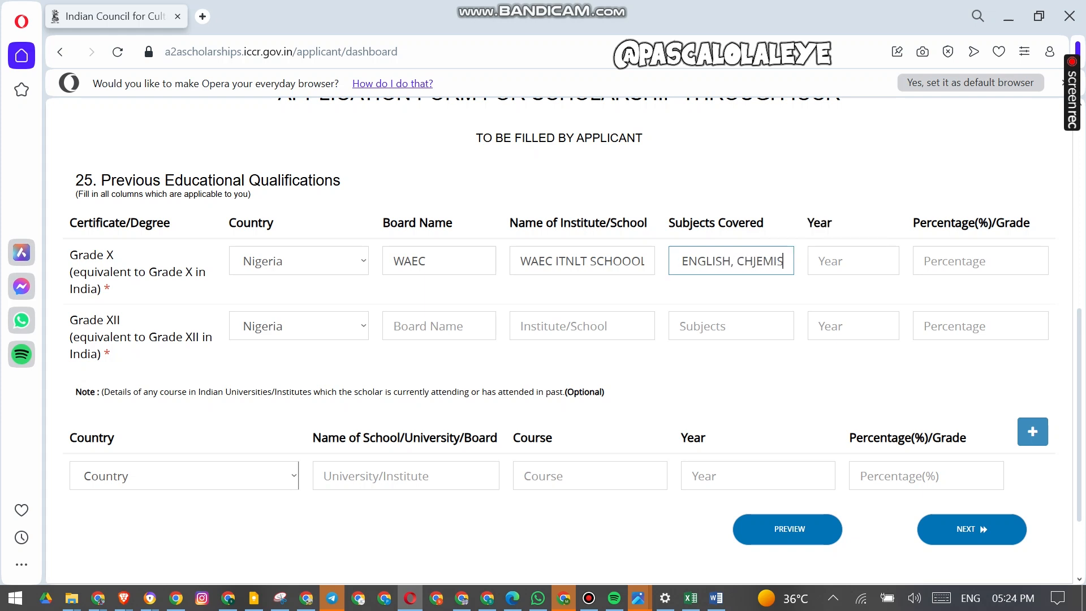
pyautogui.write('TRY, PHYS')
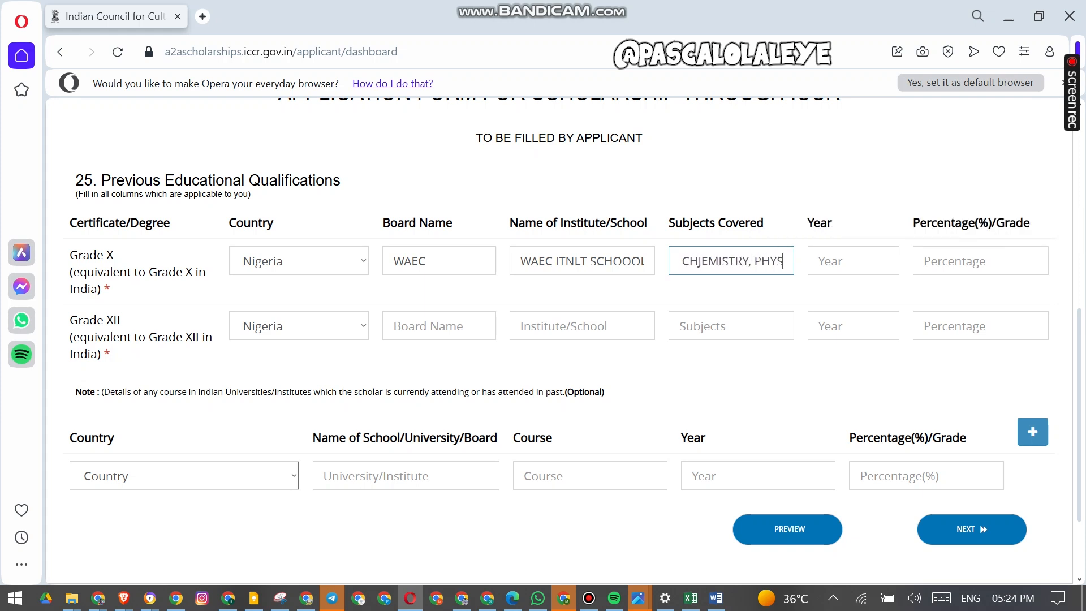
pyautogui.write('ICS')
# - Enter 2024 as the Grade X year and 9 as its percentage
pyautogui.press('Tab')
pyautogui.write('202')
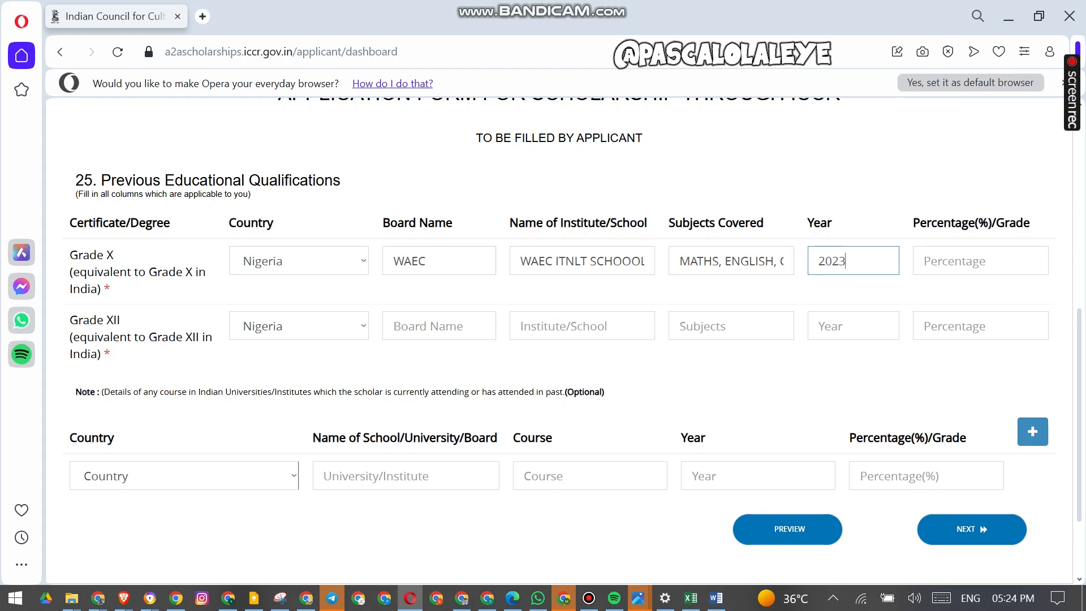
pyautogui.click(855, 261)
pyautogui.write('9')
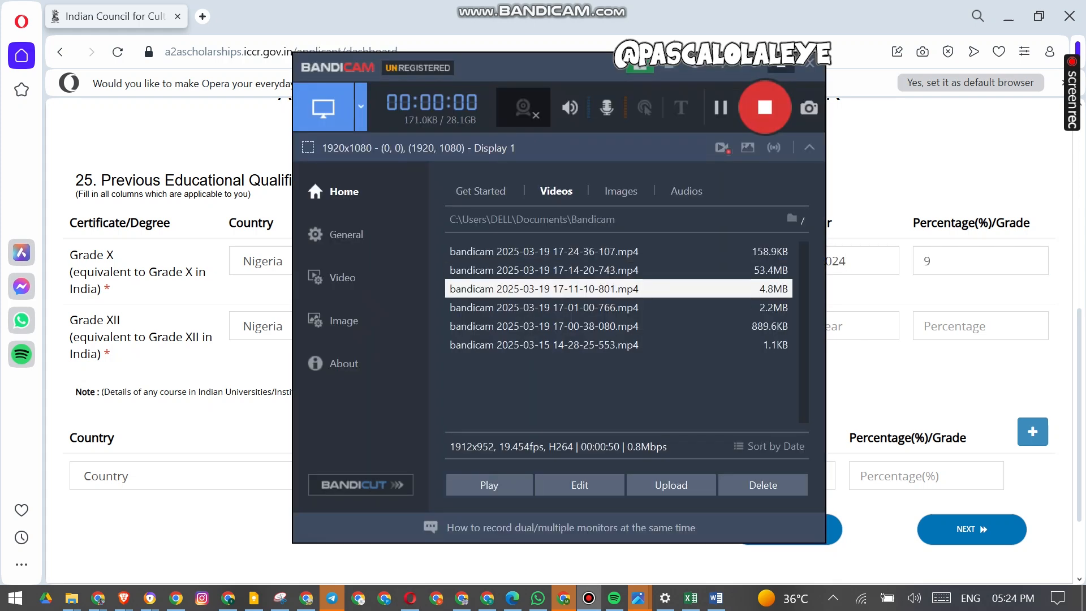
pyautogui.click(781, 67)
# - Enter WAEC as the Grade XII board name and WAEC INTL SCHOOL as the institute
pyautogui.click(298, 326)
pyautogui.click(439, 326)
pyautogui.write('WAEC')
pyautogui.press('Tab')
pyautogui.write('WAEC INTL SCHOOL')
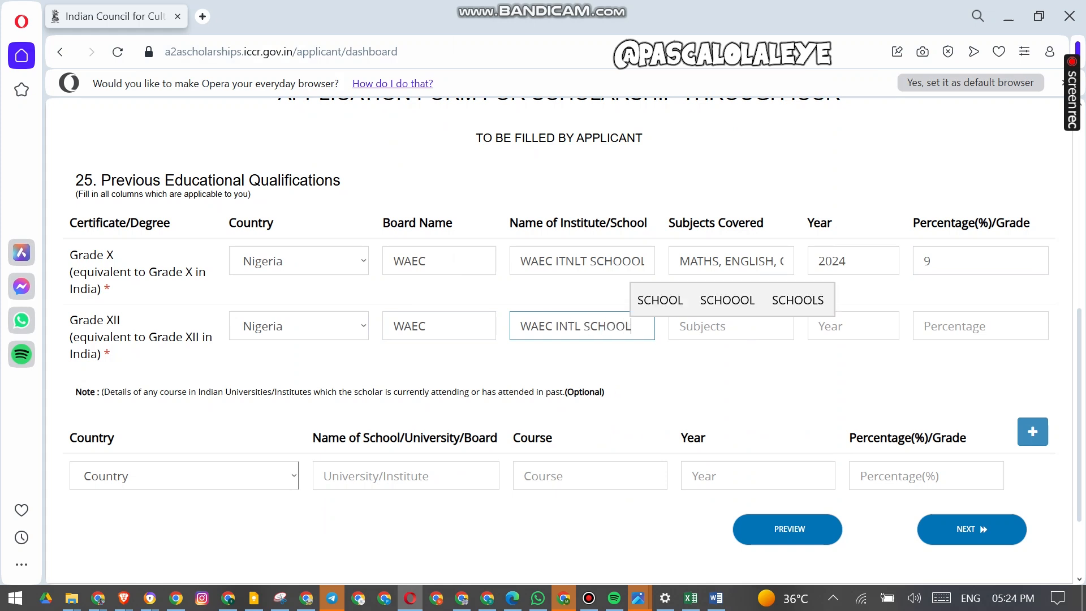
# - Copy the Grade X subjects list into the Grade XII subjects covered field
pyautogui.press('Tab')
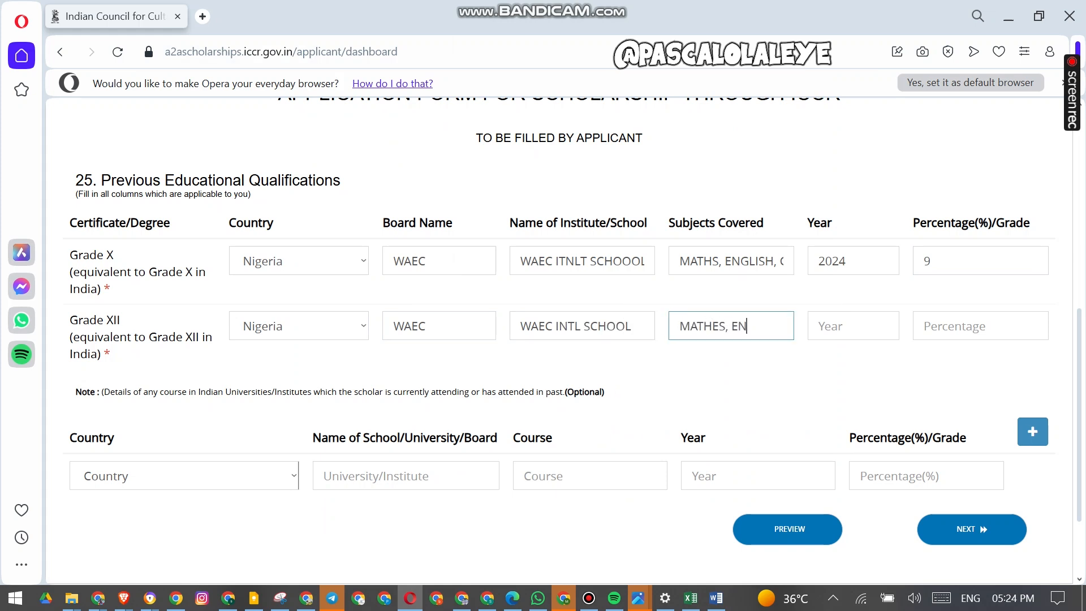
pyautogui.click(725, 262)
pyautogui.write('A')
pyautogui.hotkey('ctrl', 'a')
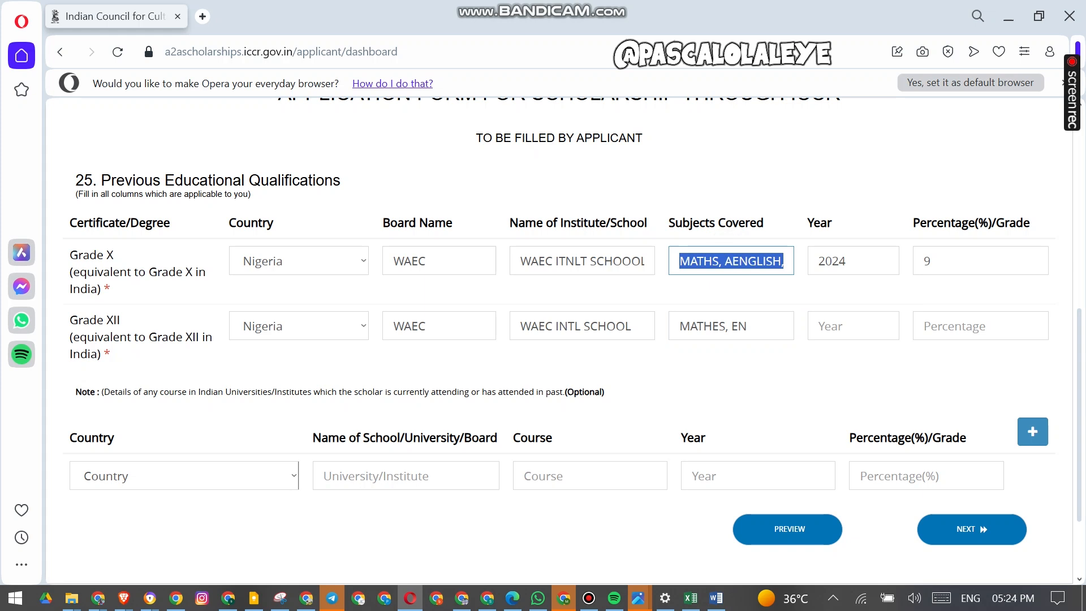
pyautogui.click(776, 333)
pyautogui.hotkey('ctrl', 'a')
pyautogui.write('MATHS, AENGLISH, CHJEMISTRY, PHYSICS')
# - Set the Grade XII year to 2025 and both Grade X and Grade XII percentages to 90
pyautogui.press('Tab')
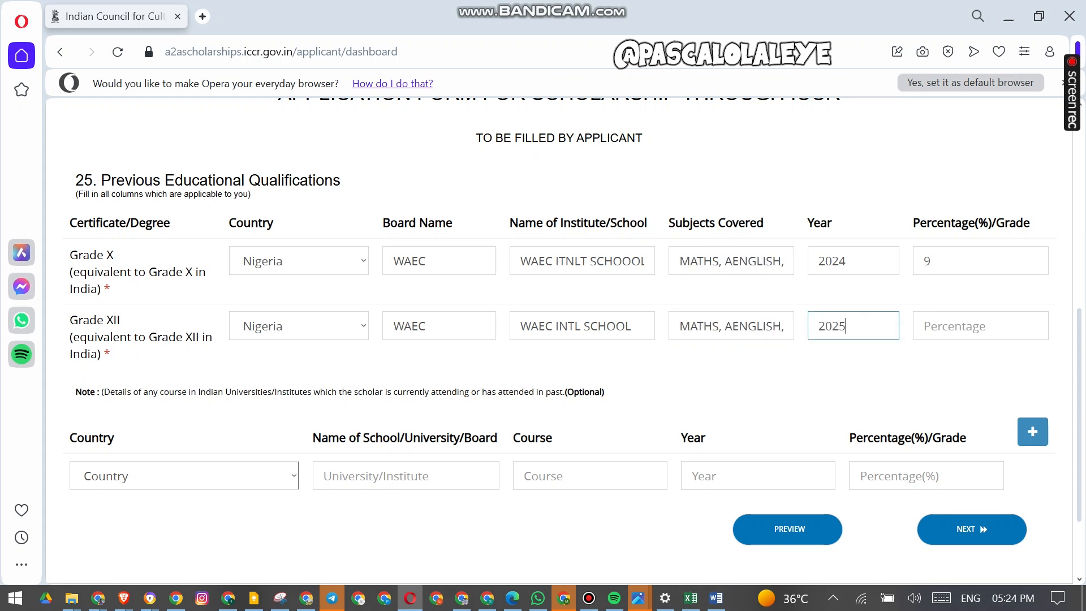
pyautogui.press('Tab')
pyautogui.click(929, 261)
# - Read the optional note about courses attended in Indian universities
pyautogui.scroll(-2, 558, 339)
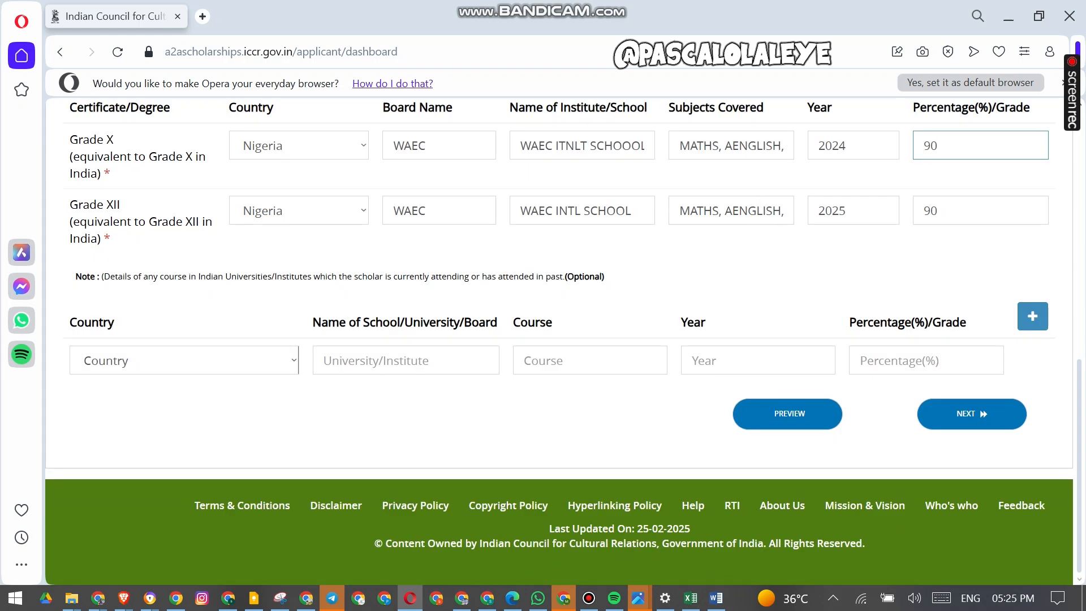
pyautogui.moveTo(90, 276); pyautogui.dragTo(158, 276)
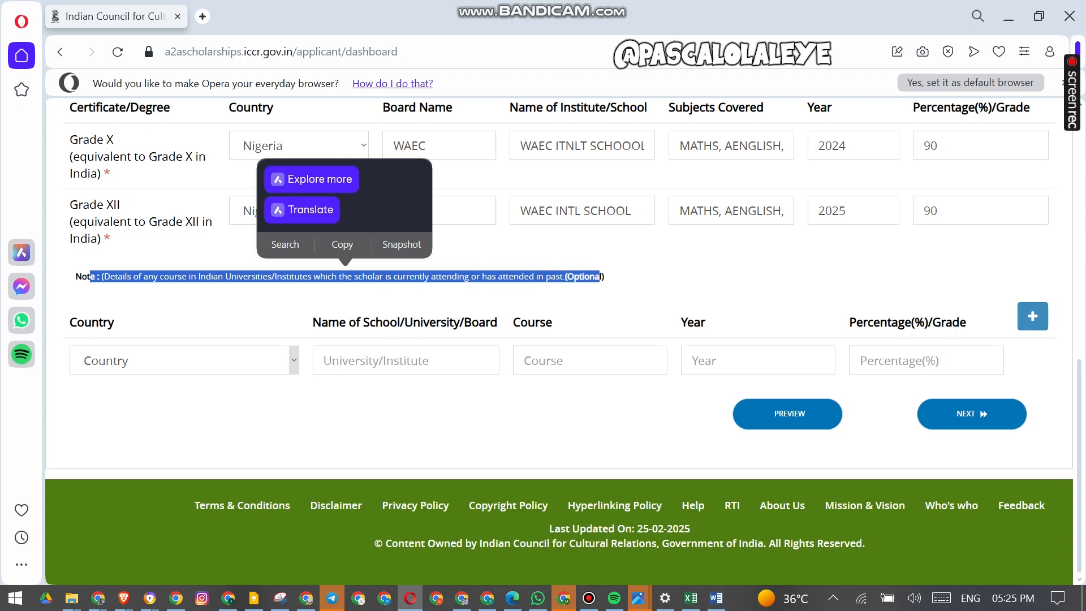
pyautogui.click(601, 278)
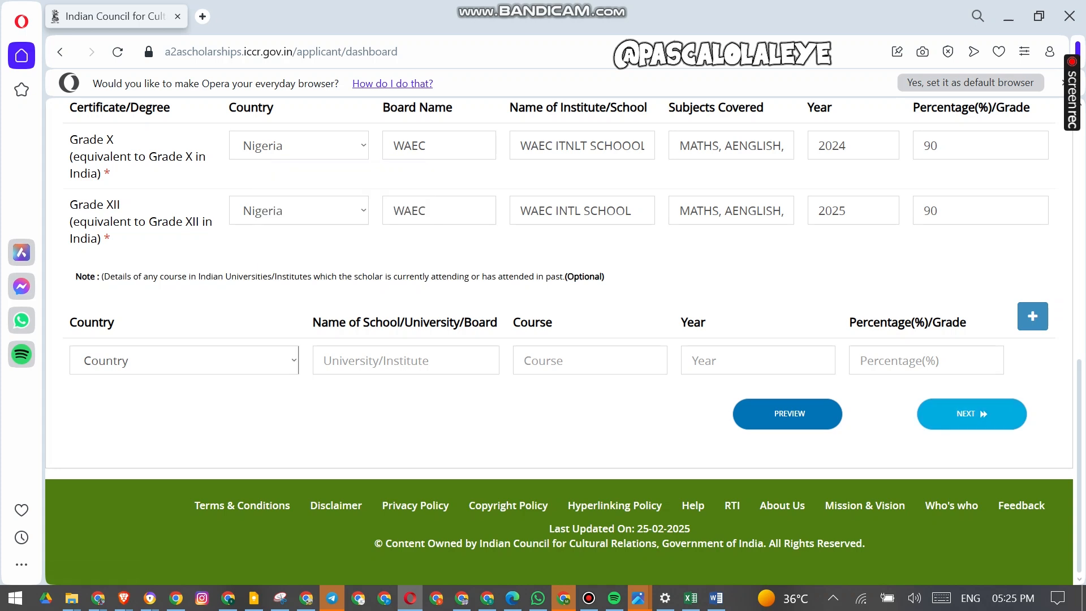
# - Save the education details and proceed to the Other Details page
pyautogui.click(972, 414)
pyautogui.scroll(-1, 559, 341)
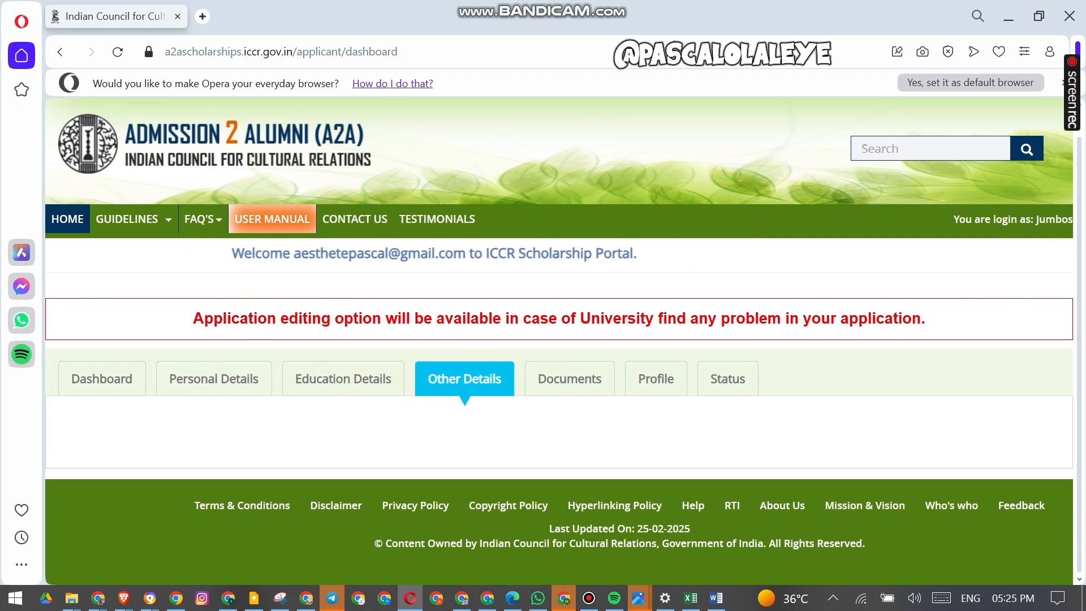
# - Enter the first reference's full name in the referee details section
pyautogui.scroll(-10, 559, 341)
pyautogui.scroll(3, 558, 341)
pyautogui.click(88, 350)
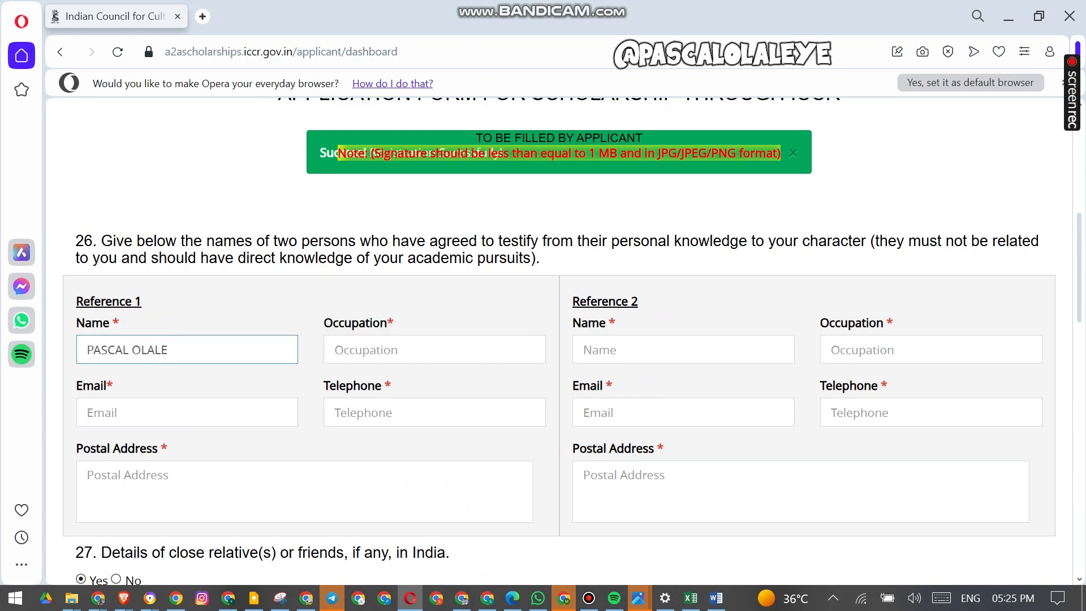
# - Set the first reference's occupation to CONSULTANT and fill in its e-mail address and telephone number
pyautogui.click(335, 289)
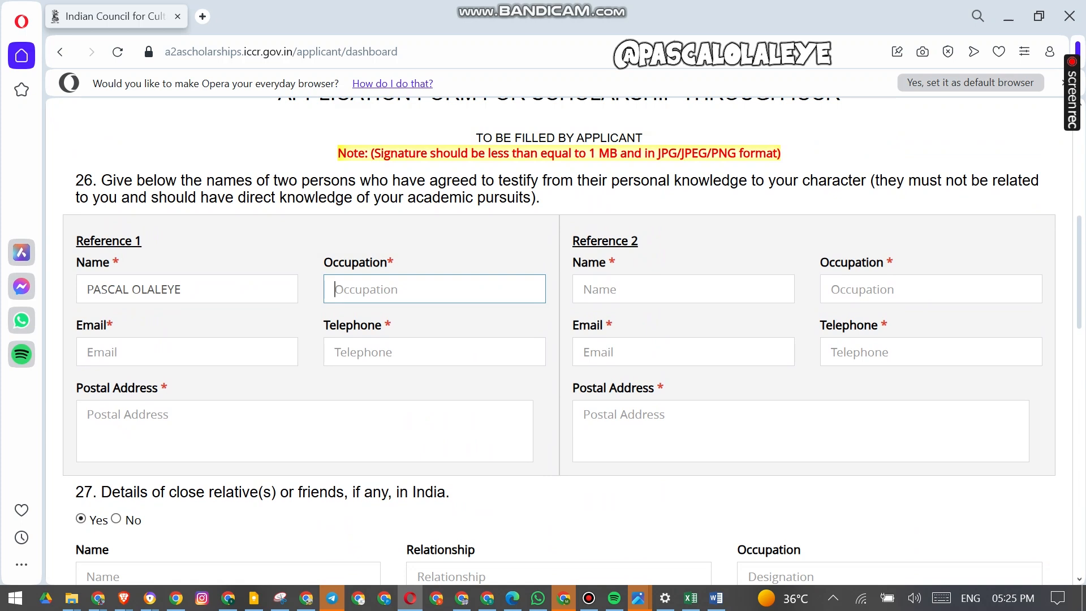
pyautogui.write('CONSULTANT')
pyautogui.press('Tab')
pyautogui.write('E')
pyautogui.press('BackSpace')
pyautogui.write('AESTHETE')
pyautogui.press('Down')
pyautogui.press('Return')
pyautogui.press('Tab')
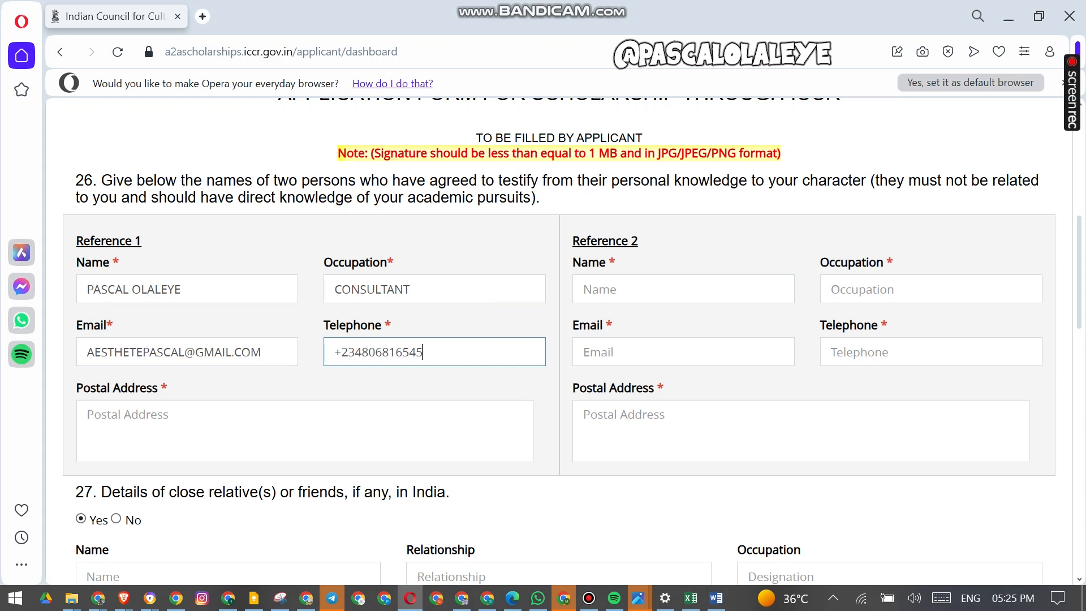
# - Enter the first reference's postal address
pyautogui.click(463, 436)
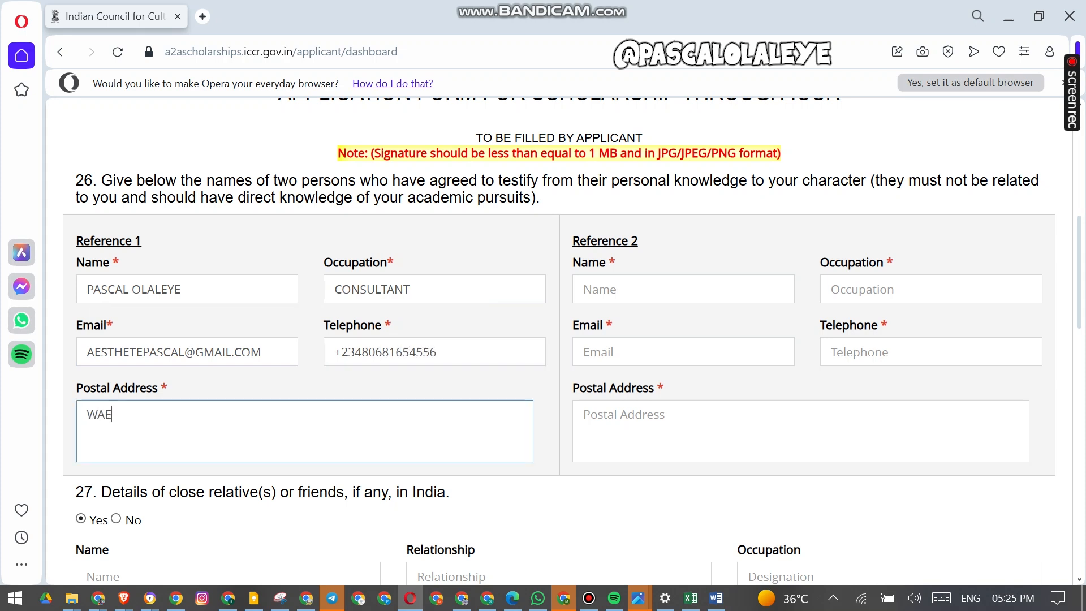
pyautogui.write('. INDIA,')
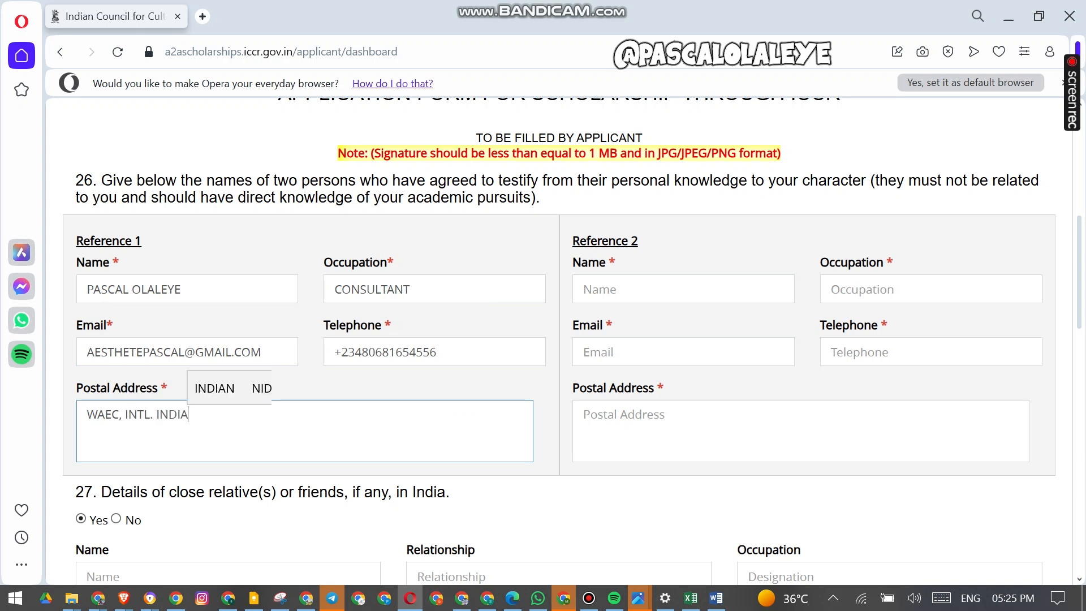
# - Copy the first reference's postal address, e-mail and telephone number into the second reference's fields
pyautogui.hotkey('ctrl', 'a')
pyautogui.hotkey('ctrl', 'c')
pyautogui.click(585, 414)
pyautogui.hotkey('ctrl', 'v')
pyautogui.click(283, 357)
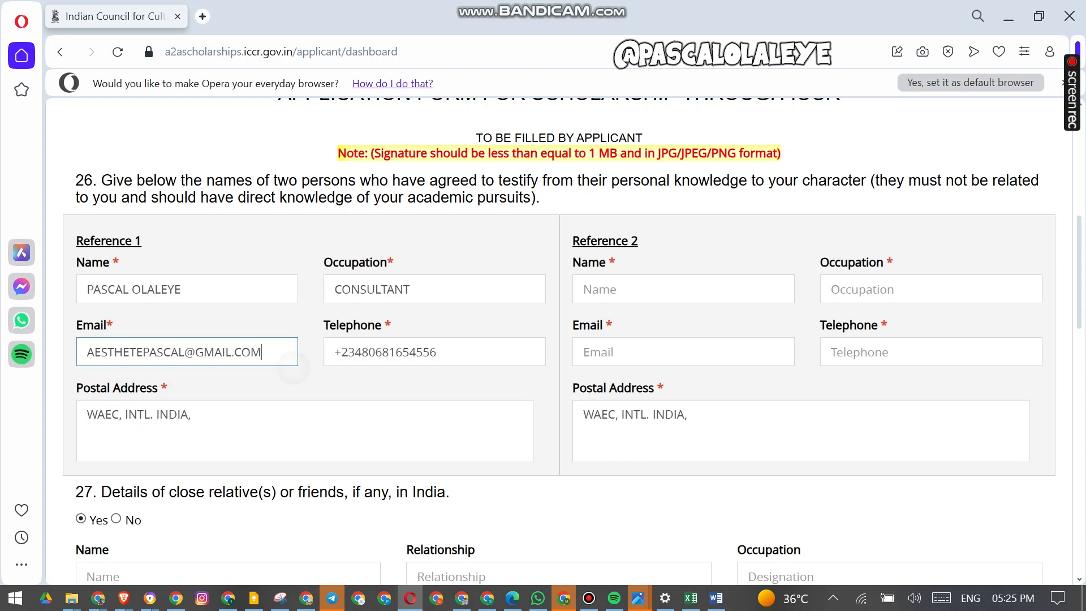
pyautogui.hotkey('ctrl', 'a')
pyautogui.hotkey('ctrl', 'c')
pyautogui.click(679, 352)
pyautogui.hotkey('ctrl', 'v')
pyautogui.click(455, 356)
pyautogui.hotkey('ctrl', 'a')
pyautogui.hotkey('ctrl', 'c')
pyautogui.click(905, 352)
pyautogui.hotkey('ctrl', 'v')
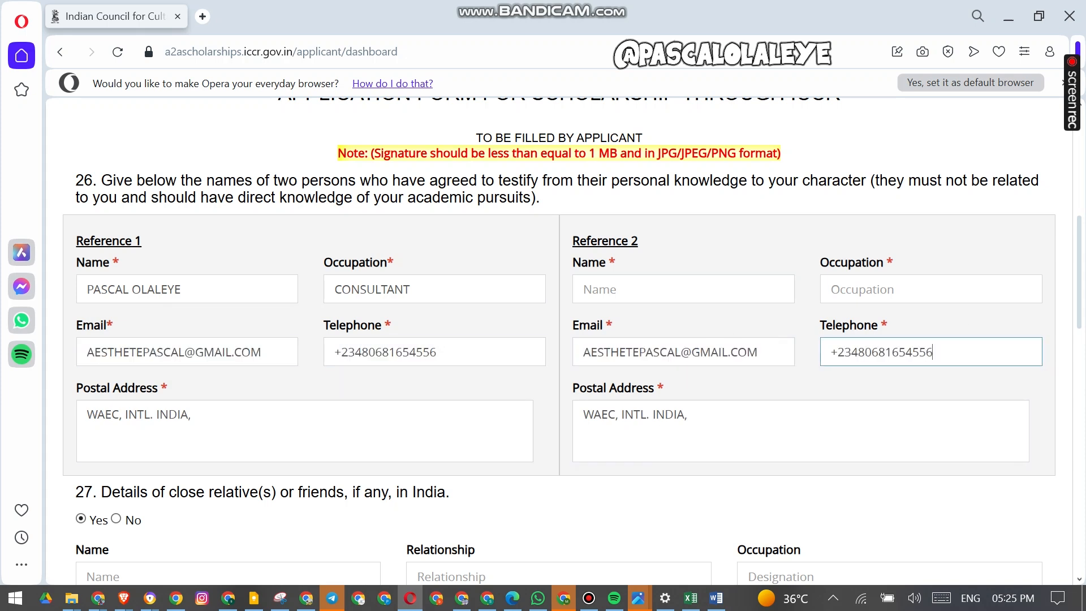
# - Copy the first reference's name and occupation into the second reference's fields
pyautogui.click(254, 291)
pyautogui.hotkey('ctrl', 'a')
pyautogui.hotkey('ctrl', 'c')
pyautogui.click(703, 291)
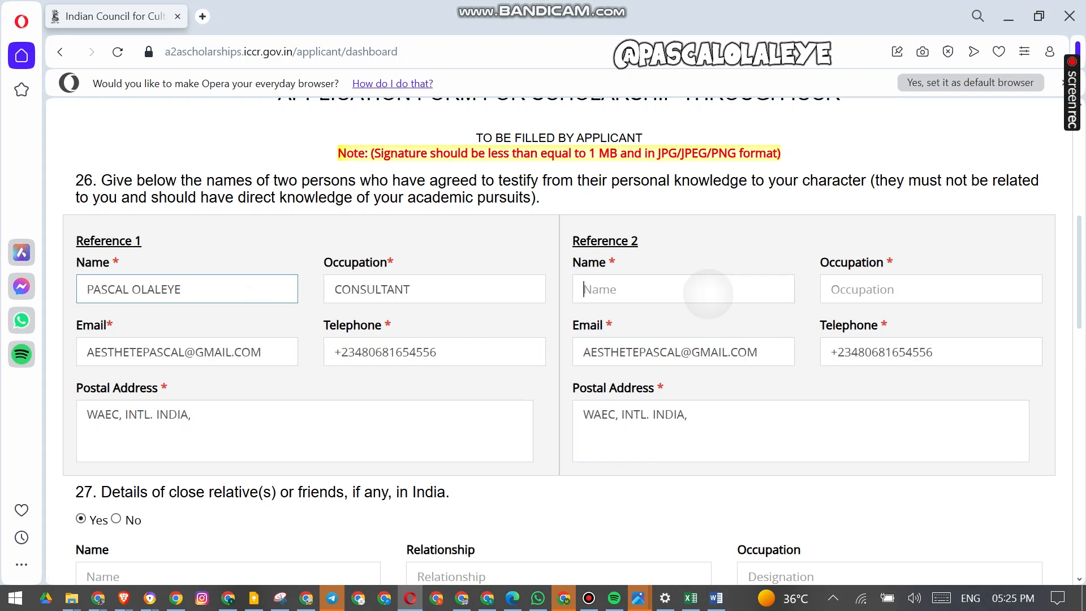
pyautogui.hotkey('ctrl', 'v')
pyautogui.click(509, 300)
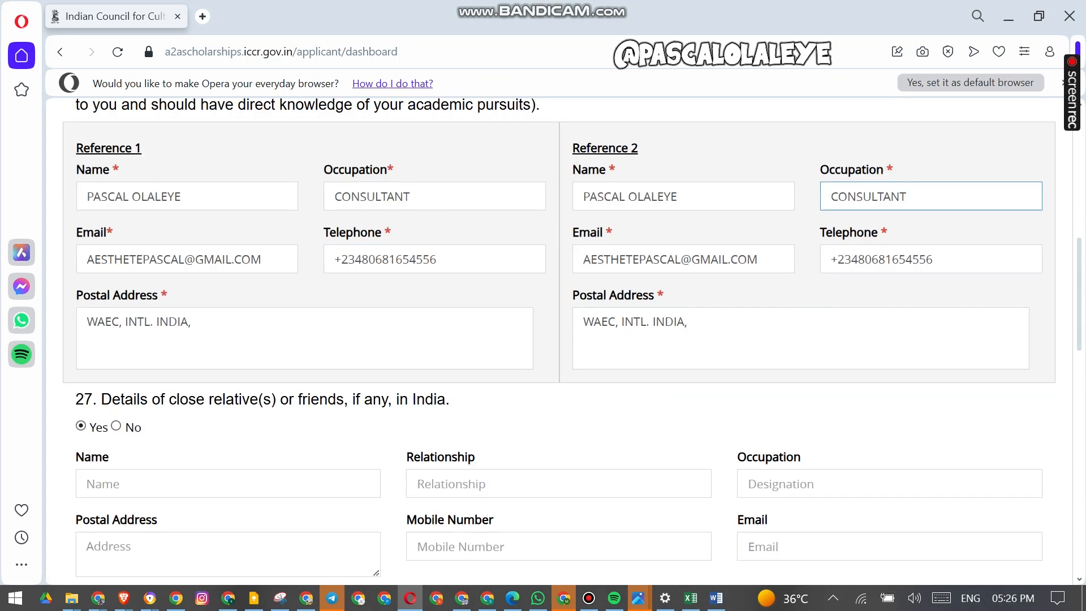
# - Answer No to having travelled or lived in India in the past
pyautogui.scroll(-3, 559, 341)
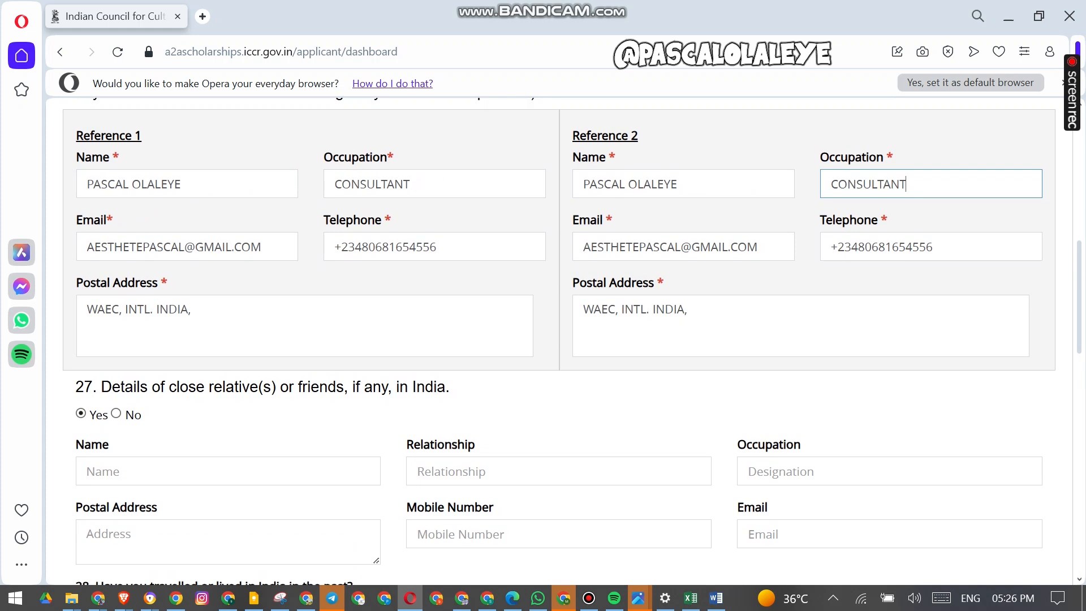
pyautogui.scroll(3, 559, 341)
pyautogui.scroll(-5, 559, 339)
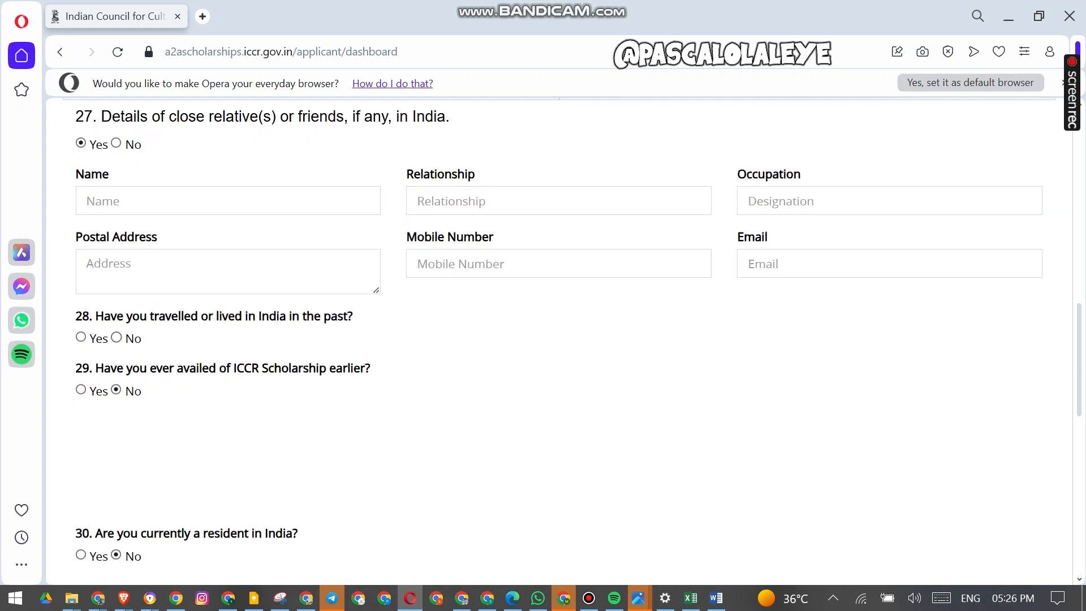
pyautogui.moveTo(99, 117); pyautogui.dragTo(446, 116)
pyautogui.click(192, 145)
pyautogui.scroll(-3, 169, 226)
pyautogui.moveTo(116, 175); pyautogui.dragTo(352, 174)
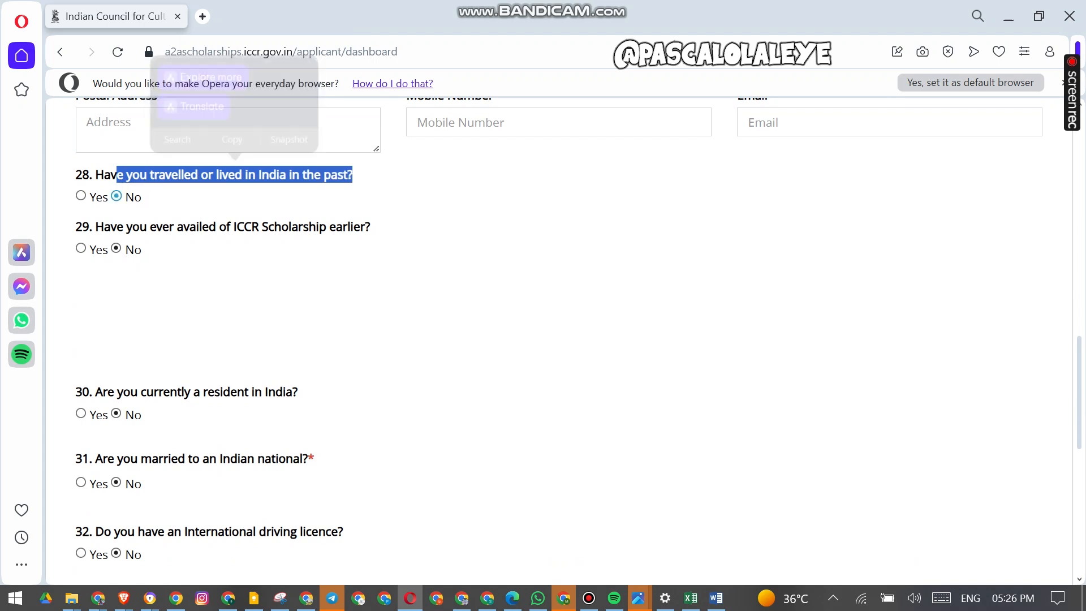
pyautogui.scroll(-5, 554, 339)
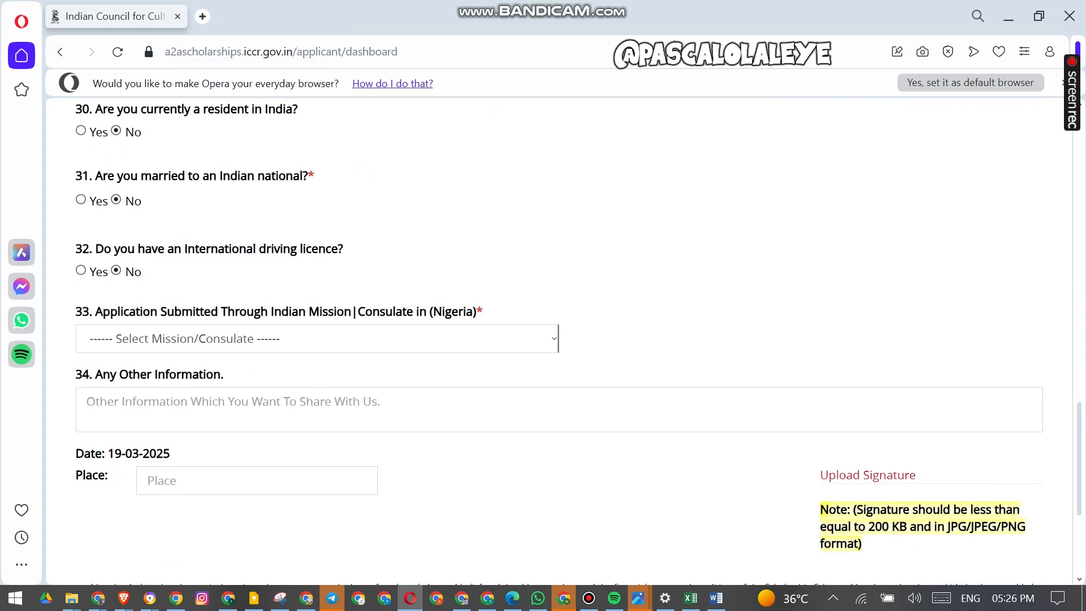
# - Select High Commission of India Abuja as the mission through which the application is submitted
pyautogui.click(317, 339)
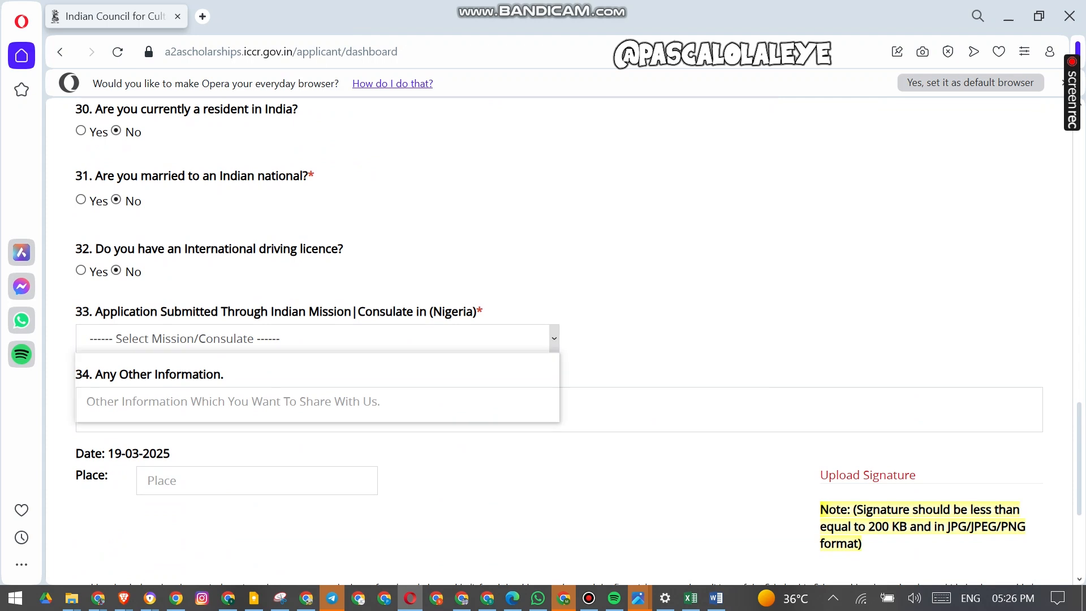
pyautogui.click(226, 388)
pyautogui.click(238, 404)
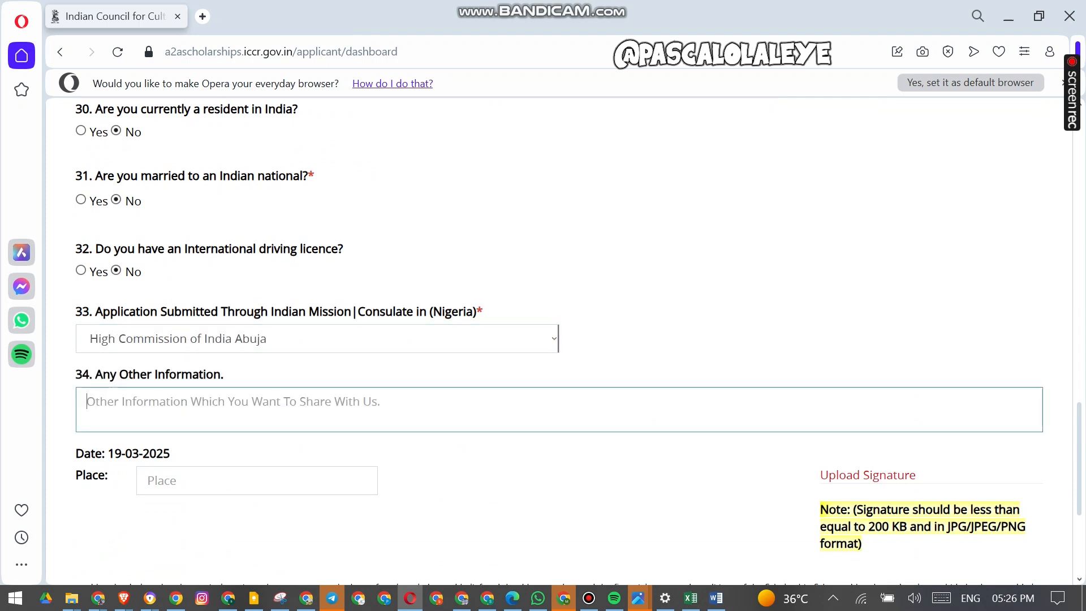
# - Upload the signature image and try to proceed to the next page
pyautogui.click(868, 475)
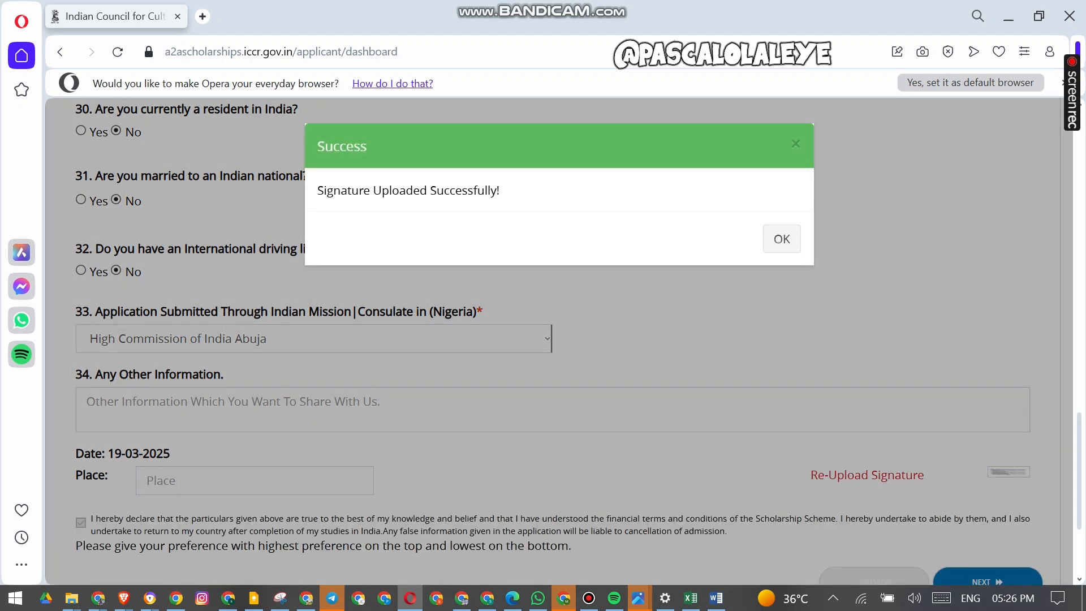
pyautogui.click(782, 239)
pyautogui.scroll(-3, 781, 238)
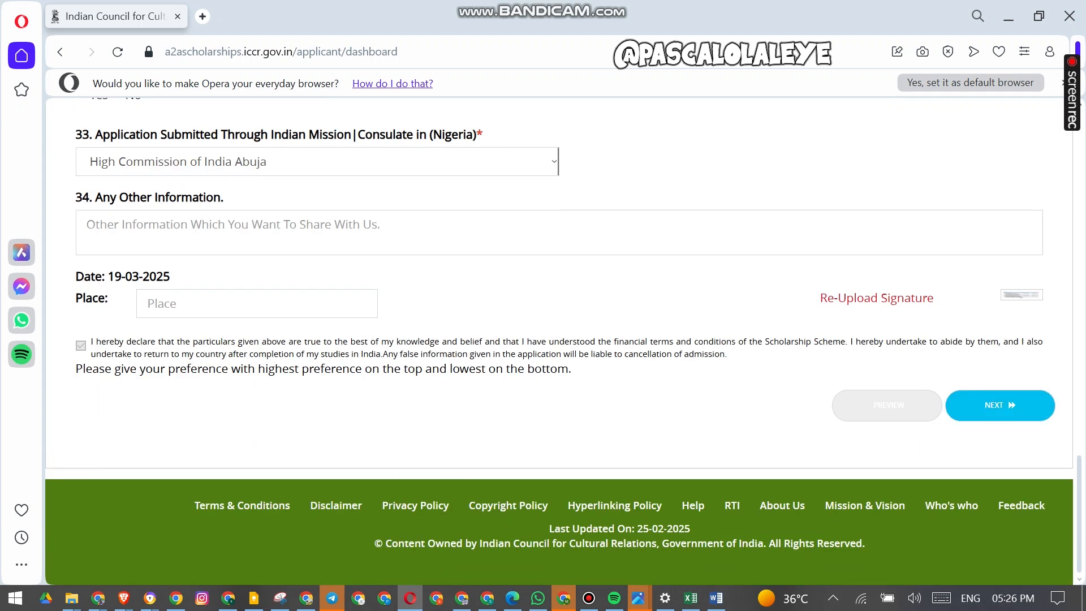
pyautogui.click(1000, 406)
pyautogui.scroll(6, 1000, 405)
pyautogui.scroll(-4, 1000, 406)
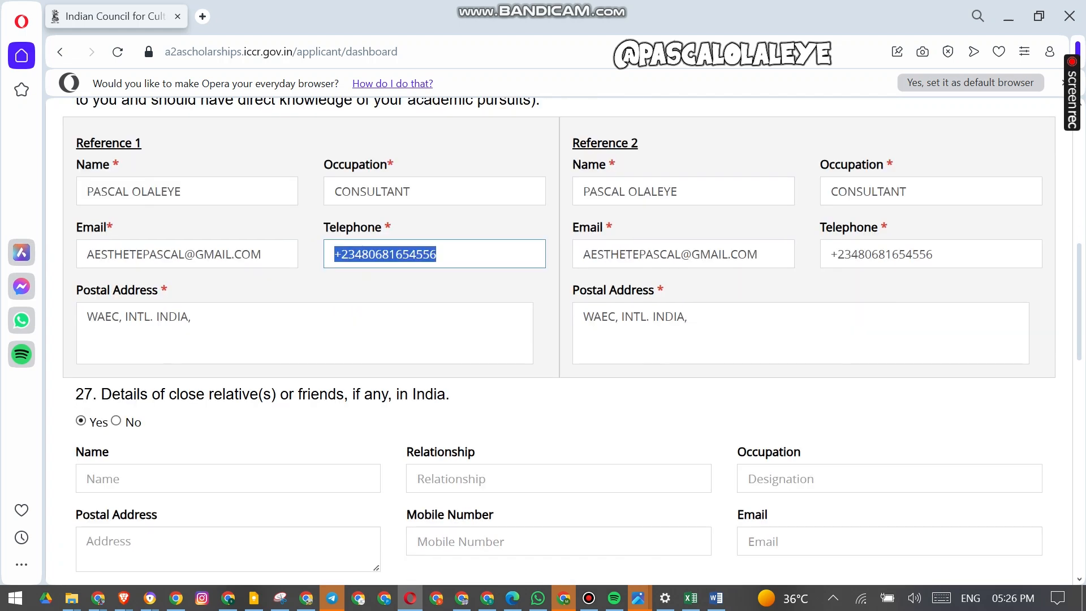
# - Reformat both references' telephone numbers by removing the +234 country code and adding a leading 0
pyautogui.click(341, 254)
pyautogui.press('Right')
pyautogui.press('Right')
pyautogui.press('BackSpace')
pyautogui.press('BackSpace')
pyautogui.press('BackSpace')
pyautogui.click(857, 254)
pyautogui.write('0')
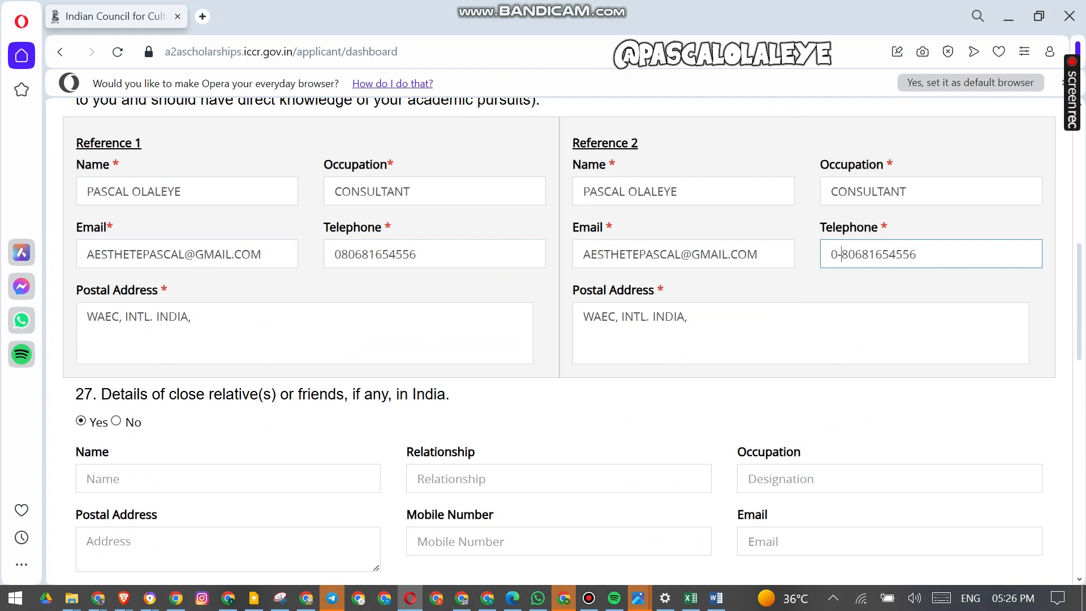
pyautogui.scroll(-15, 558, 341)
pyautogui.scroll(20, 559, 341)
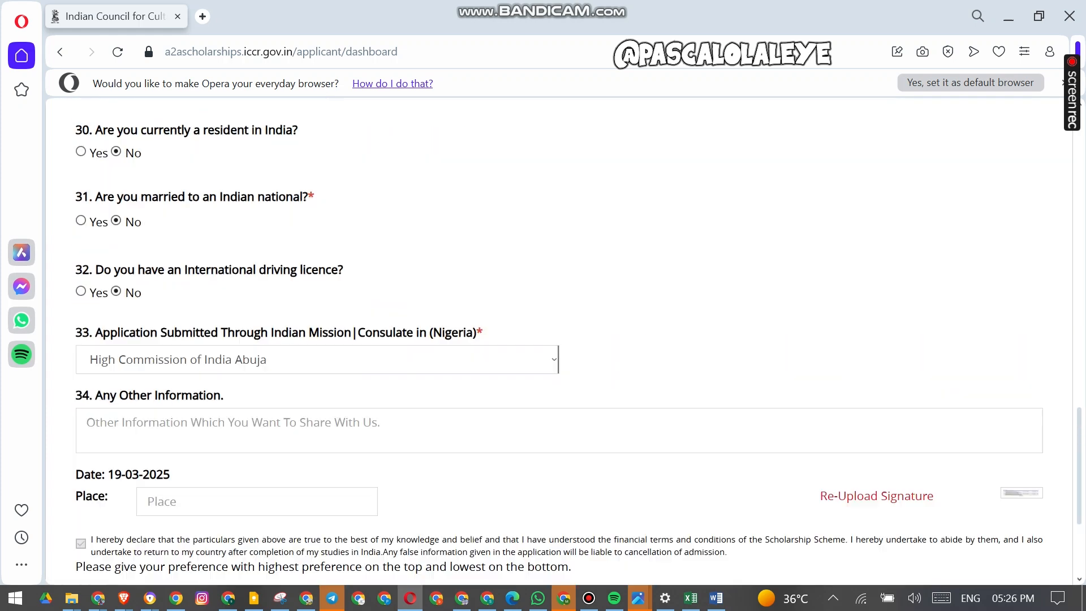
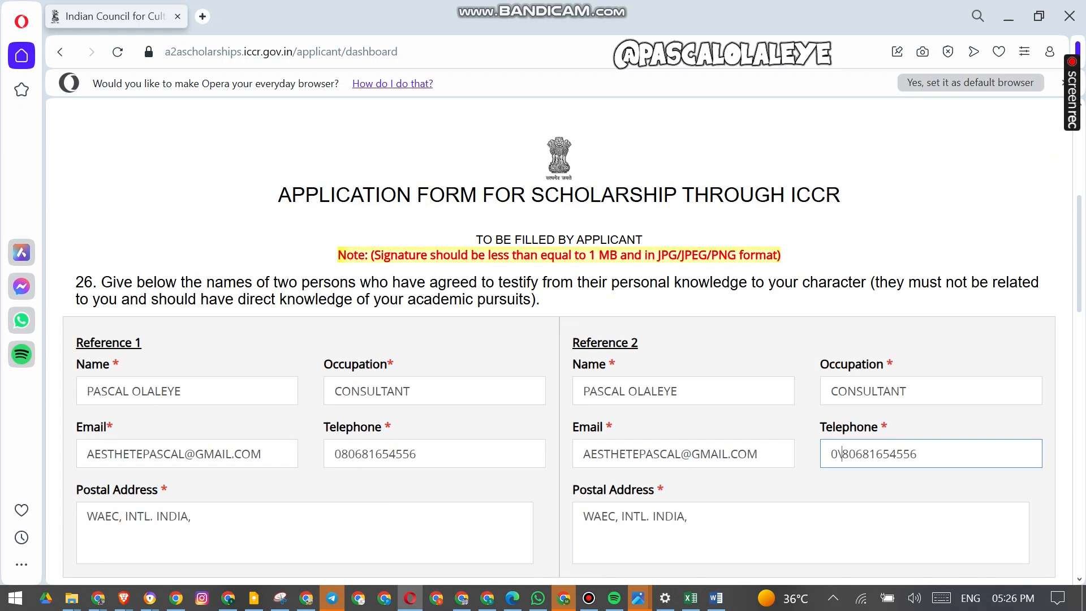
# - Try again to proceed past the Other Details page and review the form from the top
pyautogui.scroll(-15, 559, 339)
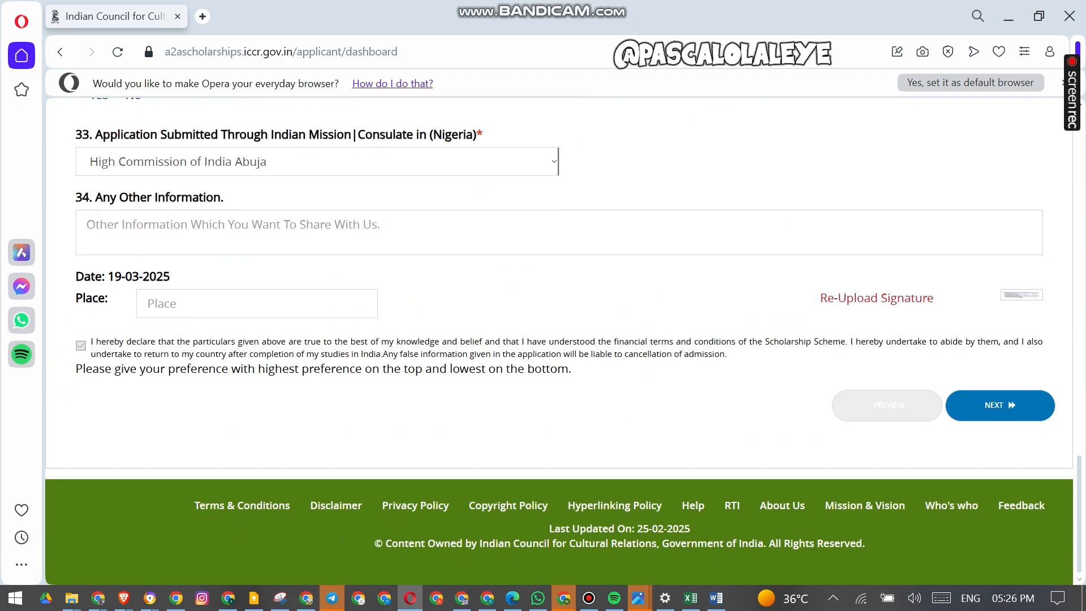
pyautogui.click(1025, 410)
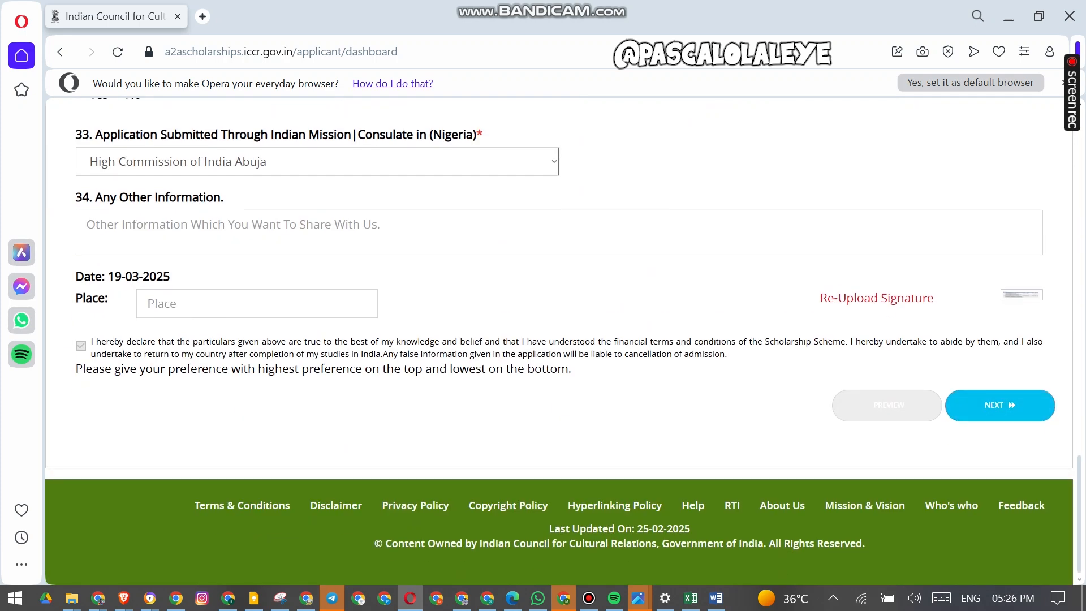
pyautogui.scroll(3, 559, 339)
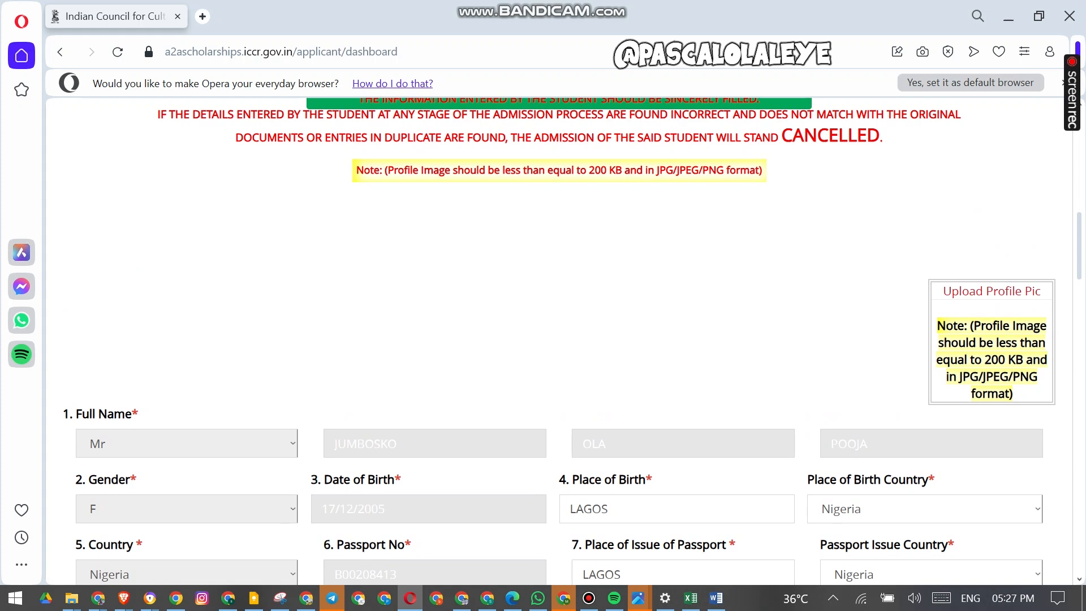
pyautogui.scroll(8, 559, 339)
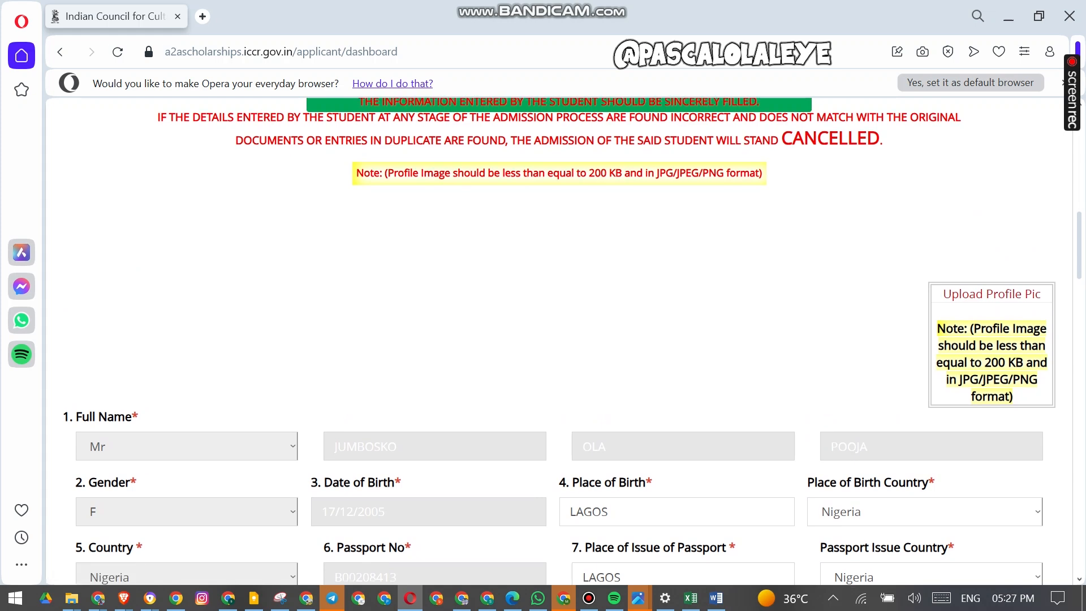
pyautogui.scroll(-1, 570, 226)
pyautogui.click(465, 223)
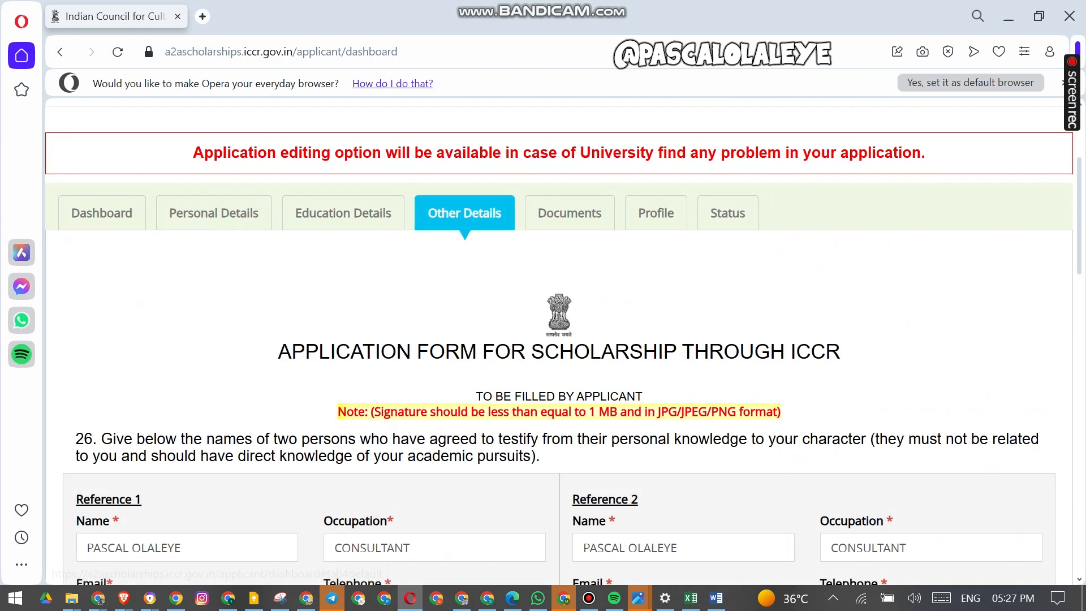
pyautogui.scroll(-10, 464, 224)
pyautogui.scroll(10, 559, 339)
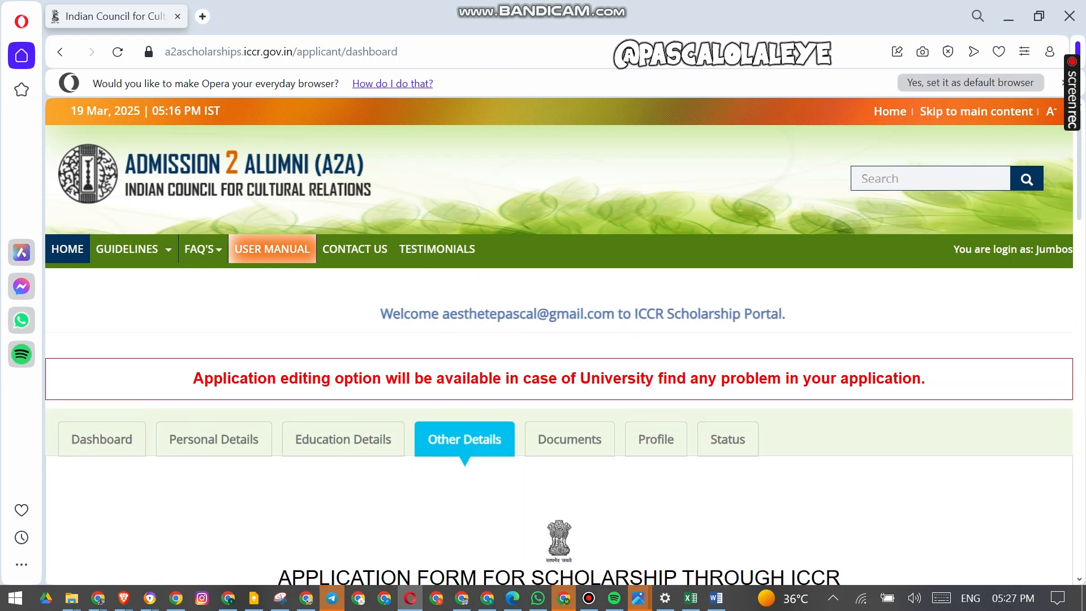
pyautogui.click(589, 598)
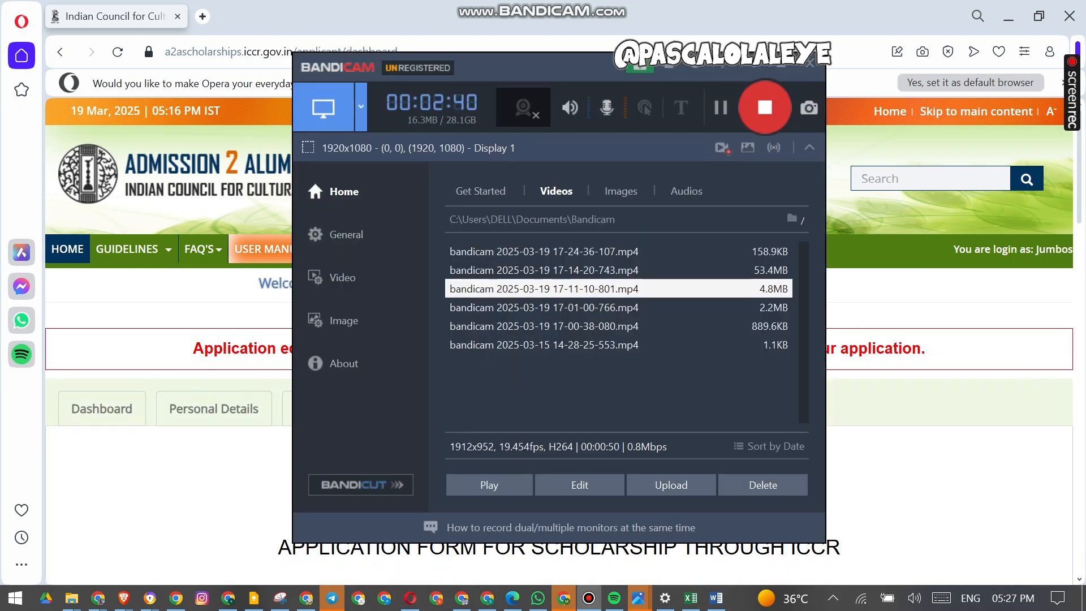
pyautogui.click(589, 597)
# - Save the other details and proceed to the Documents page
pyautogui.scroll(-8, 558, 339)
pyautogui.scroll(-15, 559, 340)
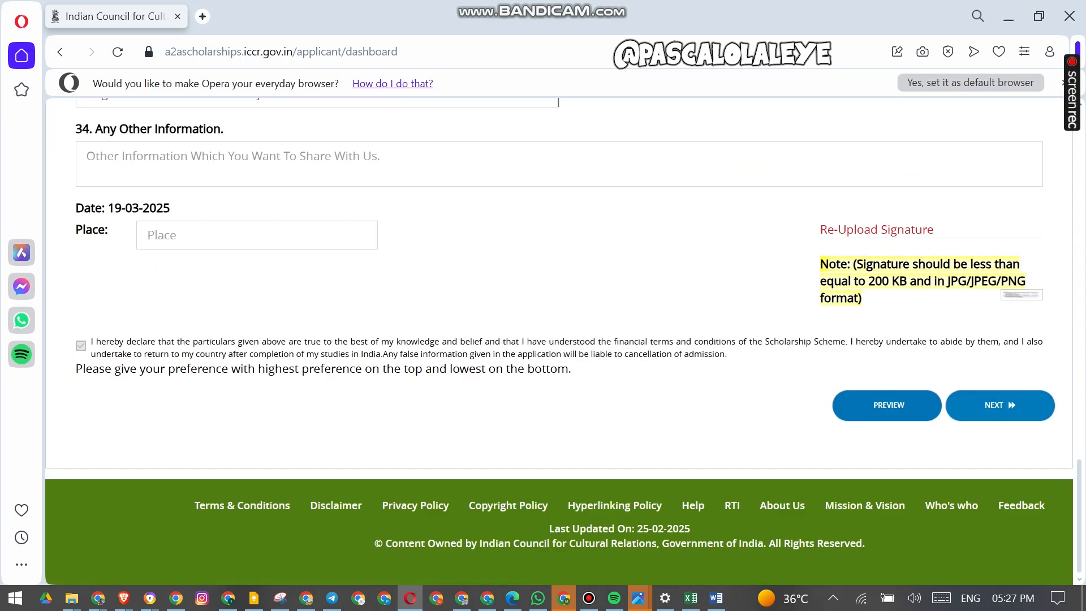
pyautogui.click(1000, 405)
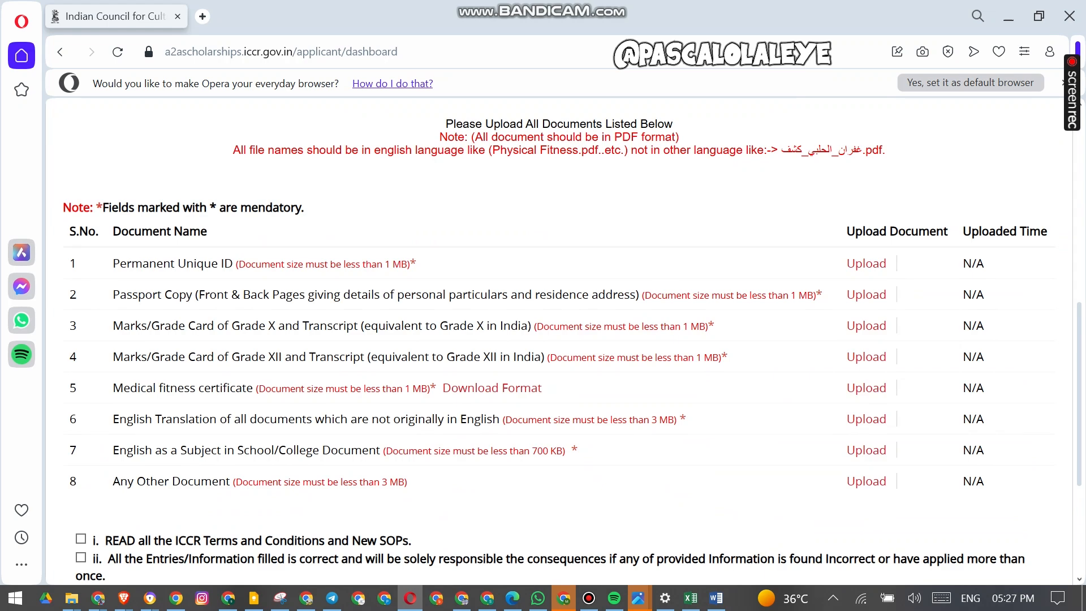
# - Review the list of documents required for upload and their size limits
pyautogui.scroll(1, 109, 268)
pyautogui.moveTo(109, 268); pyautogui.dragTo(221, 324)
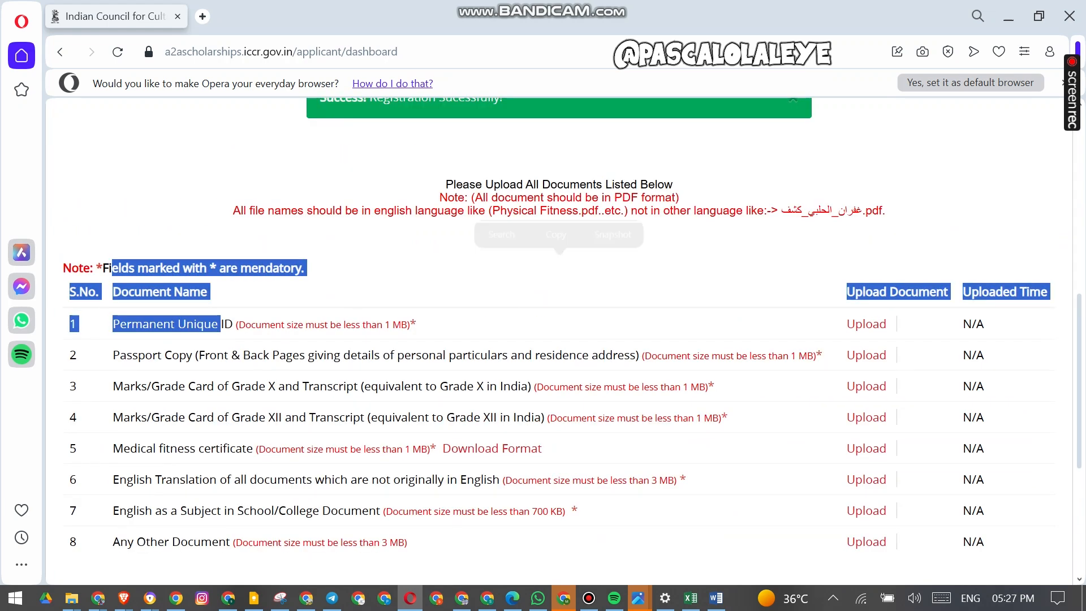
pyautogui.click(220, 323)
pyautogui.moveTo(127, 324); pyautogui.dragTo(175, 324)
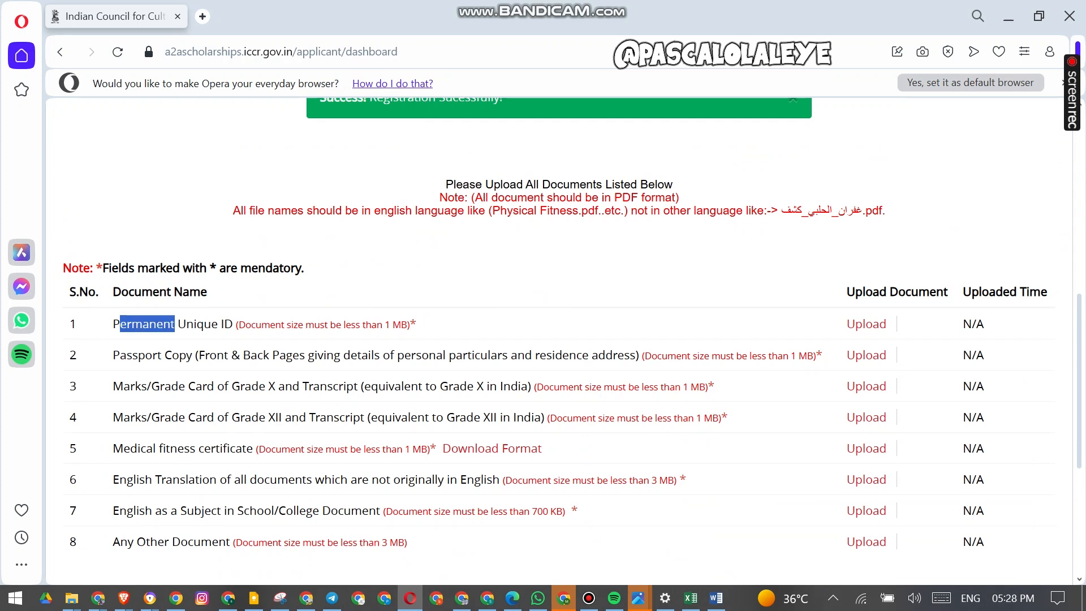
pyautogui.moveTo(112, 354); pyautogui.dragTo(217, 354)
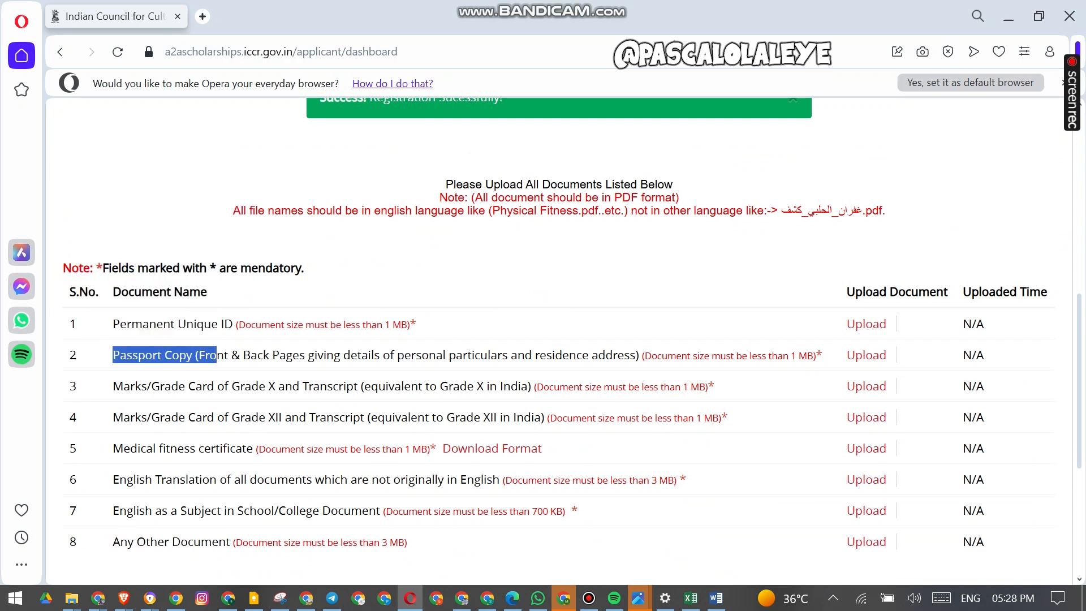
pyautogui.scroll(-1, 559, 342)
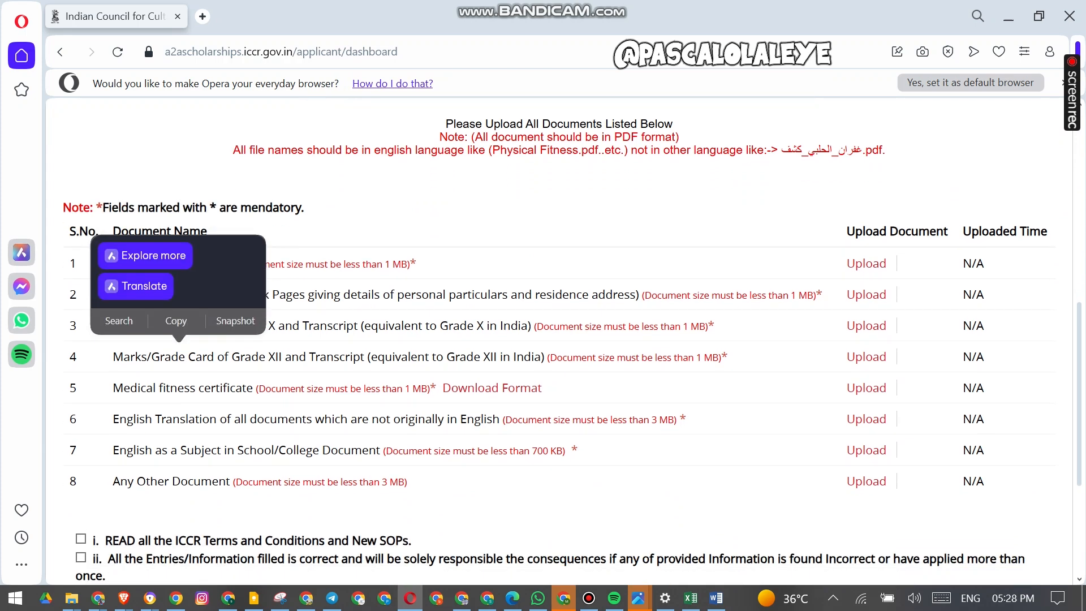
pyautogui.moveTo(188, 326); pyautogui.dragTo(321, 326)
pyautogui.moveTo(207, 357); pyautogui.dragTo(320, 356)
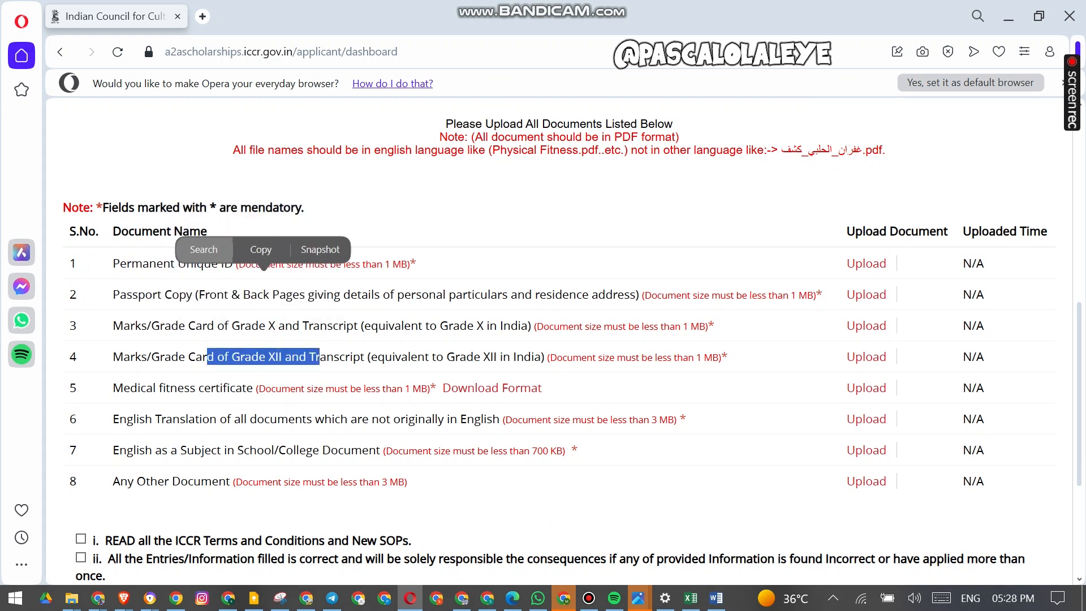
# - Examine the Grade X and Grade XII marks card requirements in the documents list
pyautogui.moveTo(151, 326); pyautogui.dragTo(264, 325)
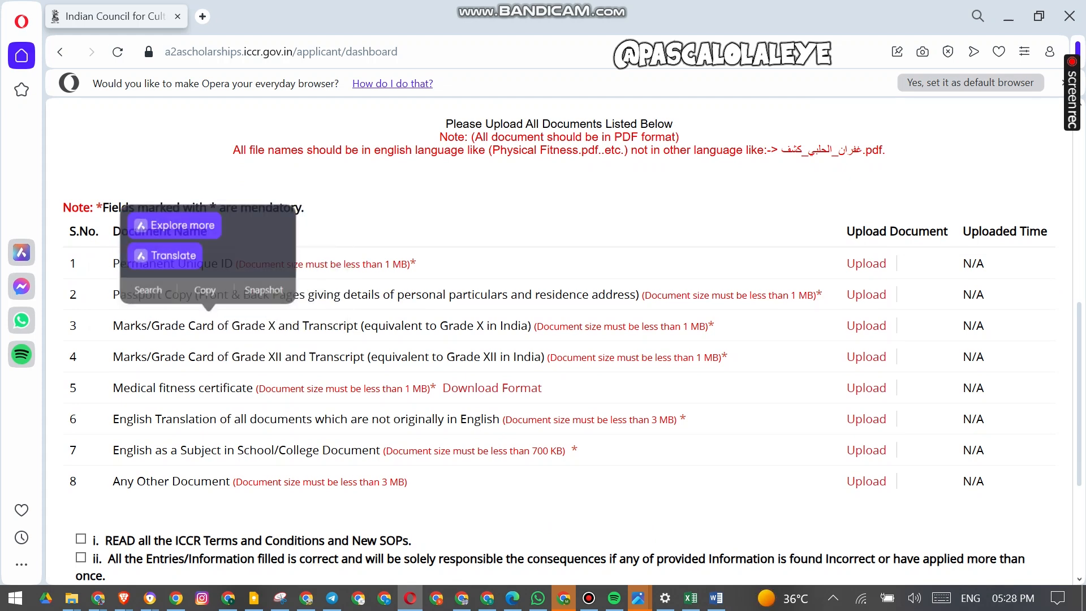
pyautogui.moveTo(170, 356); pyautogui.dragTo(241, 357)
pyautogui.moveTo(394, 325); pyautogui.dragTo(232, 326)
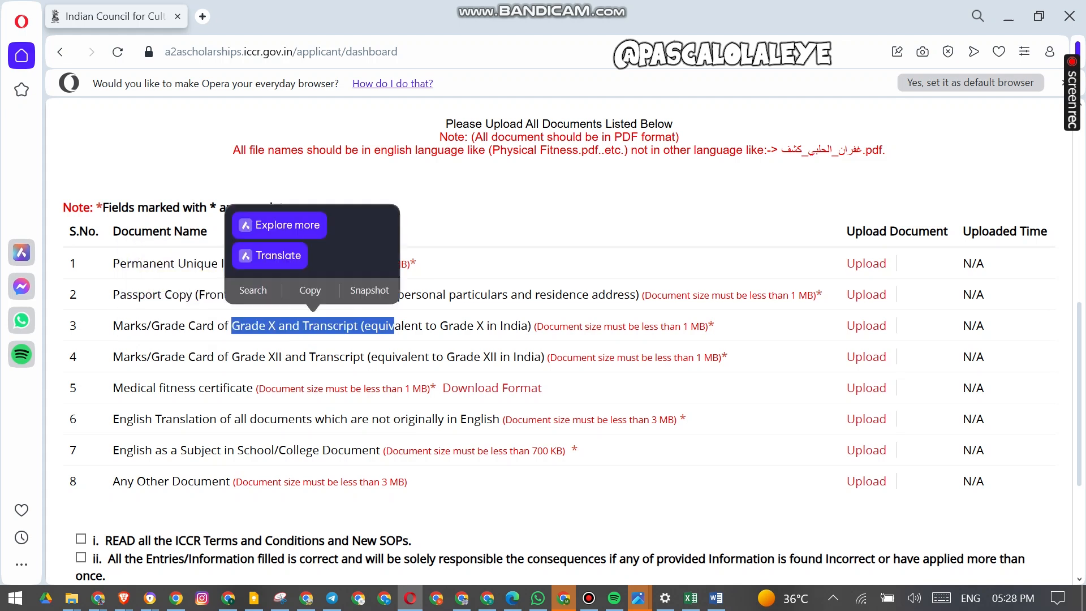
pyautogui.click(233, 328)
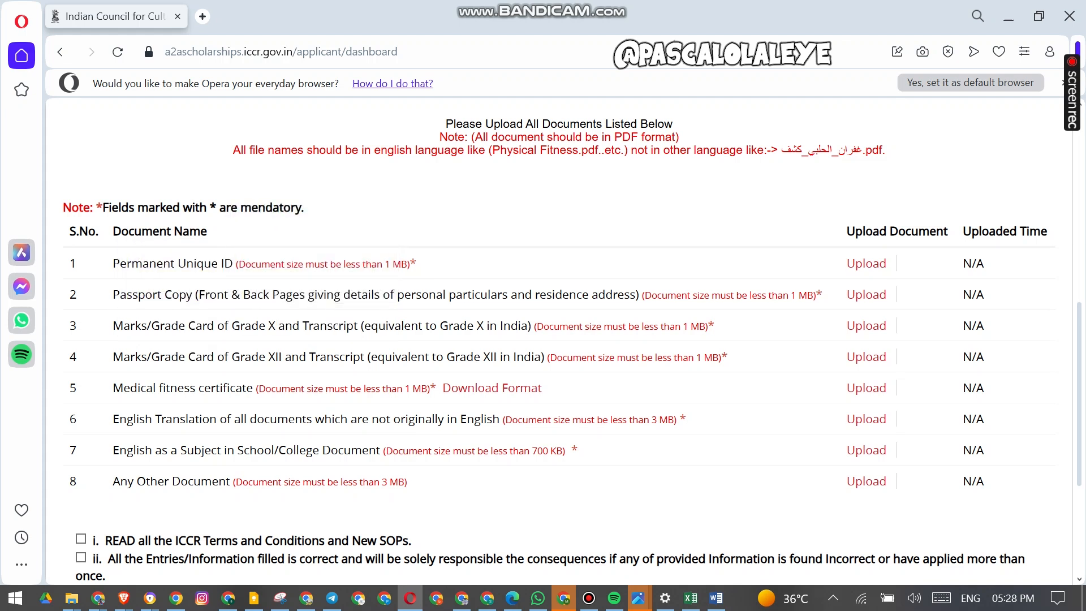
# - Open the medical fitness certificate download format and read through both pages of the form
pyautogui.click(492, 388)
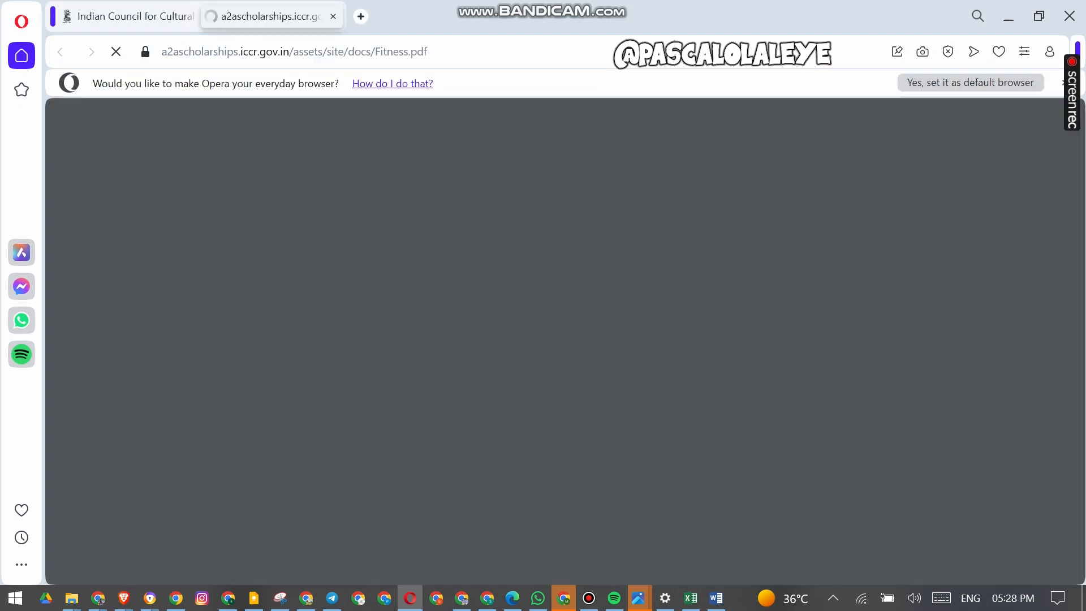
pyautogui.scroll(-10, 688, 365)
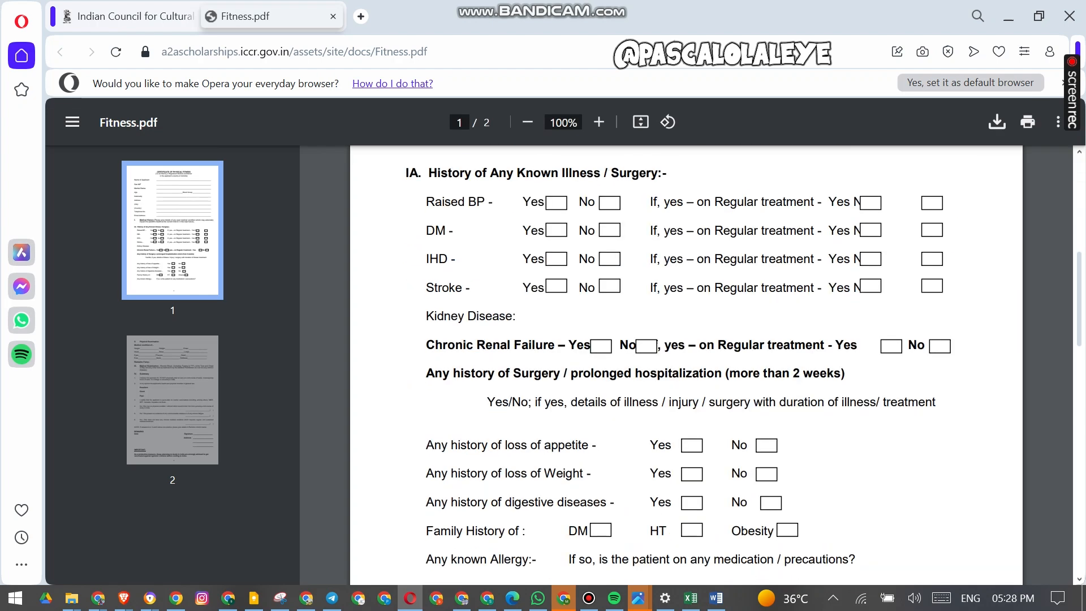
pyautogui.scroll(-7, 686, 365)
pyautogui.scroll(20, 686, 365)
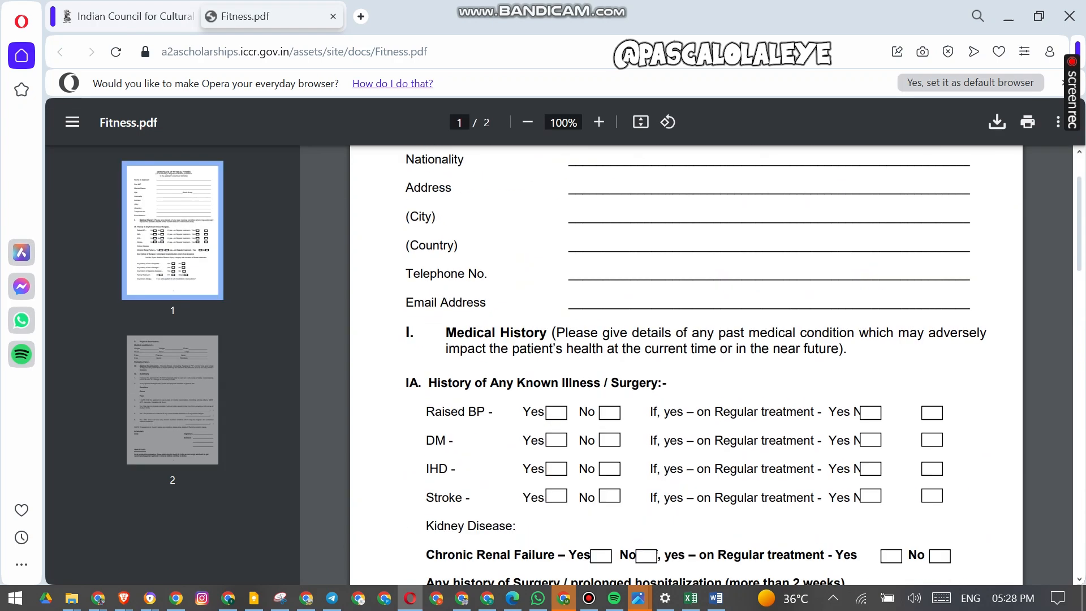
pyautogui.scroll(-10, 686, 365)
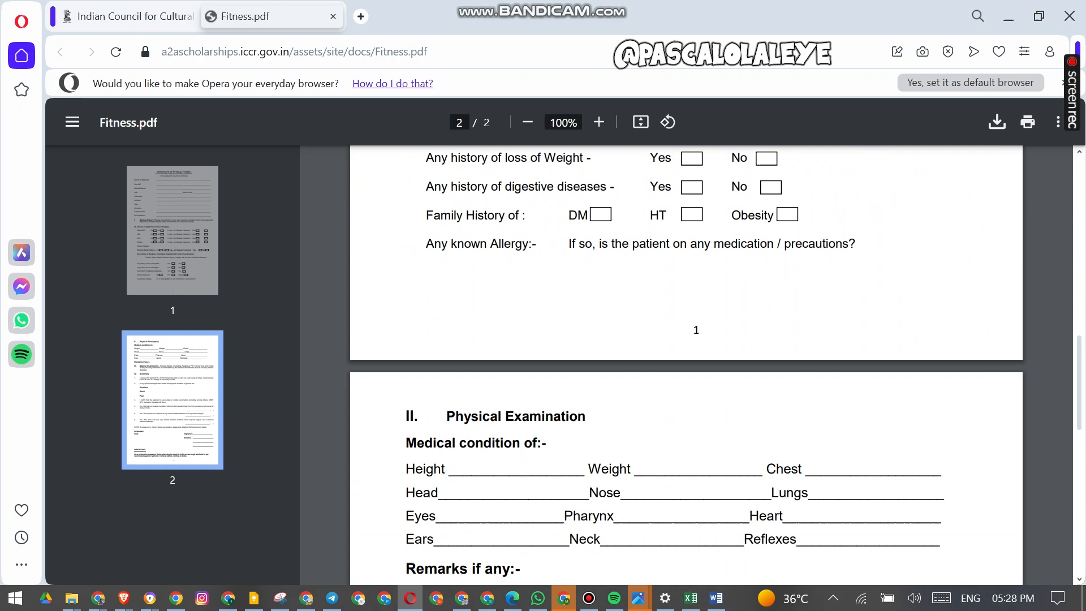
pyautogui.scroll(-8, 686, 365)
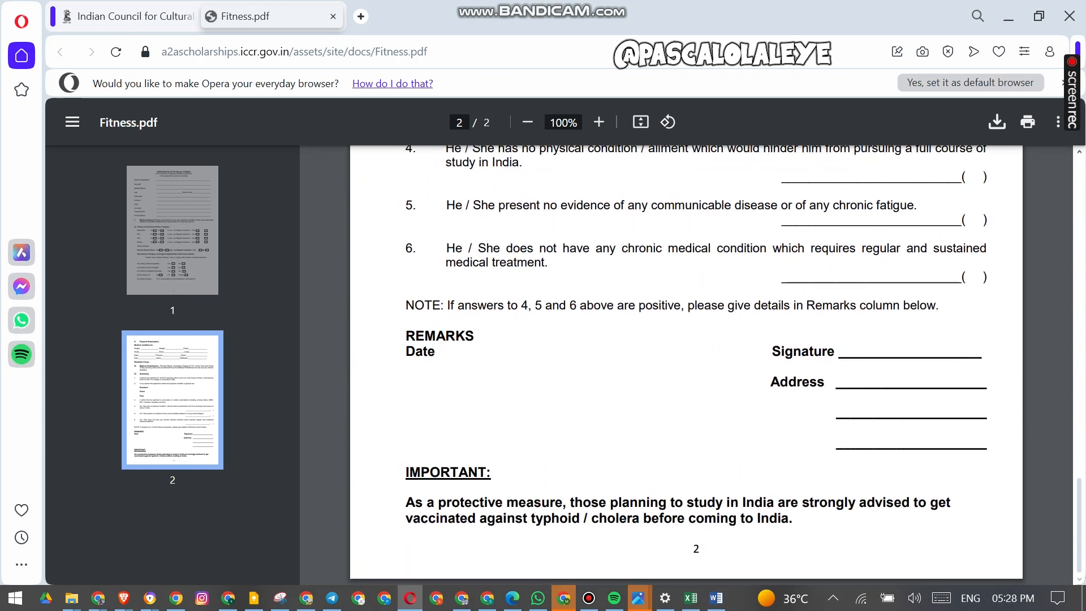
# - Return to the application tab and examine the translation, English-subject and other document requirements
pyautogui.click(128, 16)
pyautogui.scroll(-3, 560, 340)
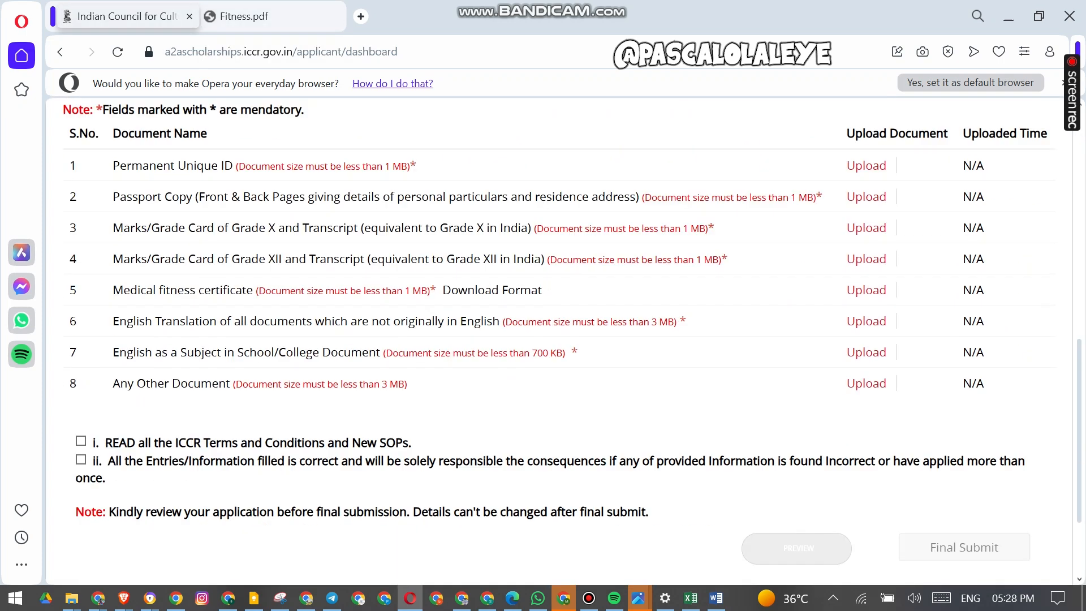
pyautogui.moveTo(127, 277); pyautogui.dragTo(437, 277)
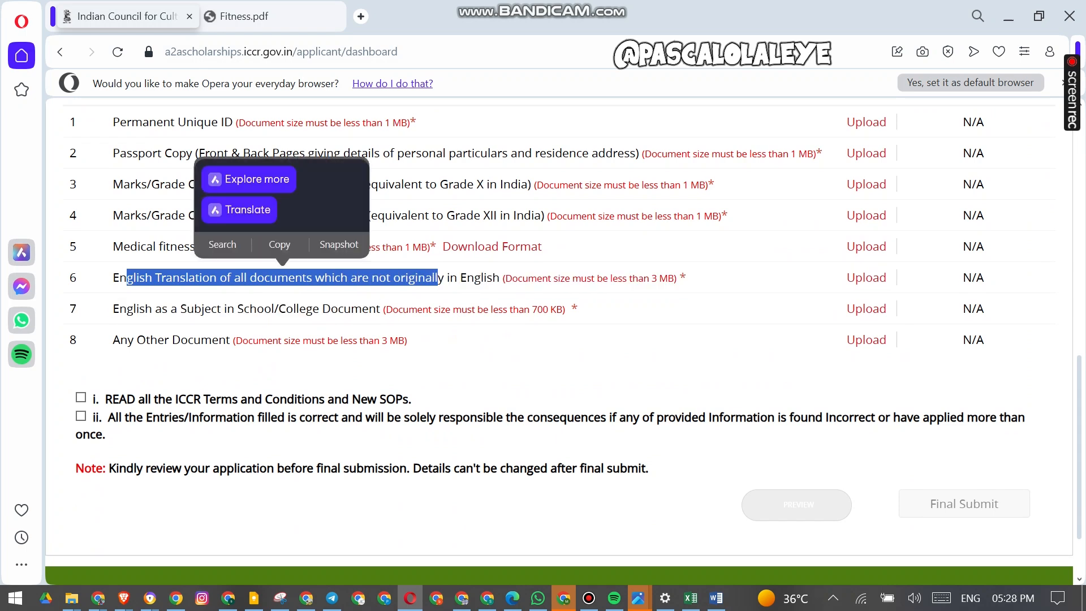
pyautogui.moveTo(119, 308); pyautogui.dragTo(264, 308)
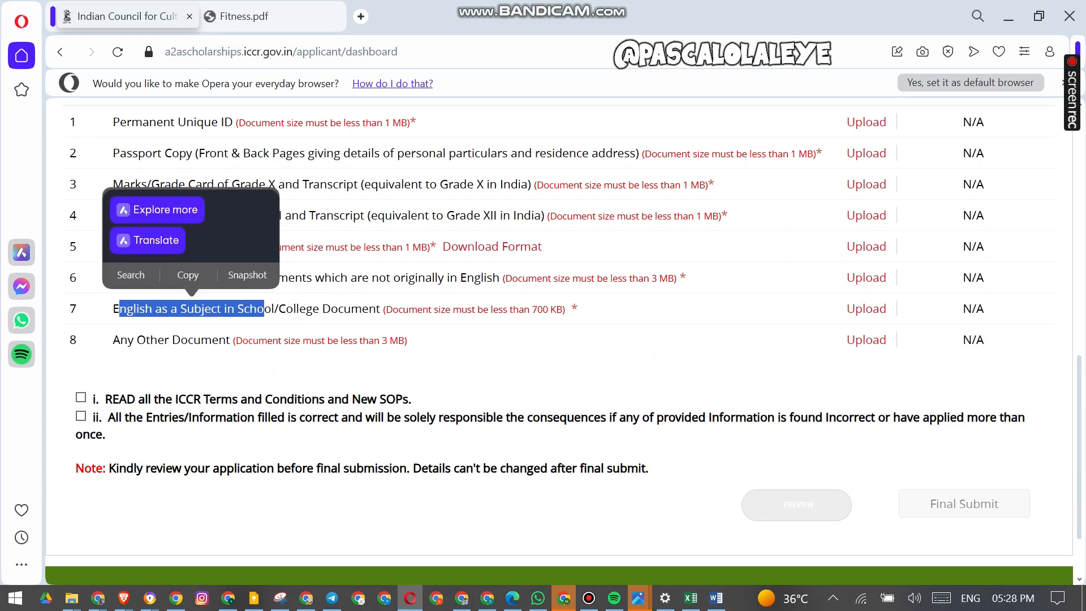
pyautogui.moveTo(120, 339); pyautogui.dragTo(169, 340)
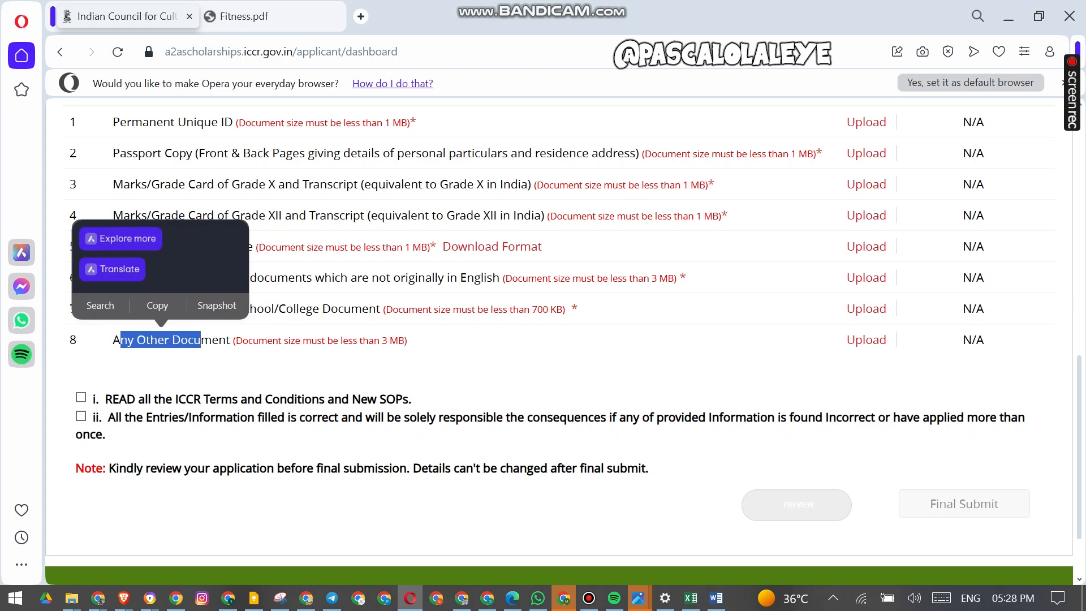
pyautogui.scroll(5, 560, 339)
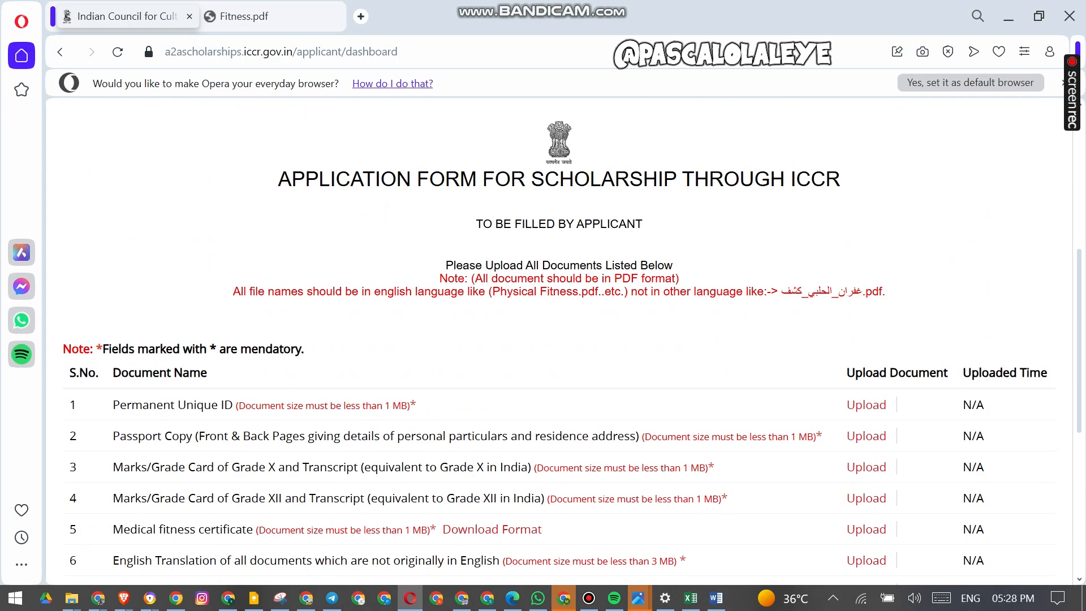
# - Upload a PDF for the Permanent Unique ID, removing the first selected file and selecting a file again
pyautogui.click(866, 404)
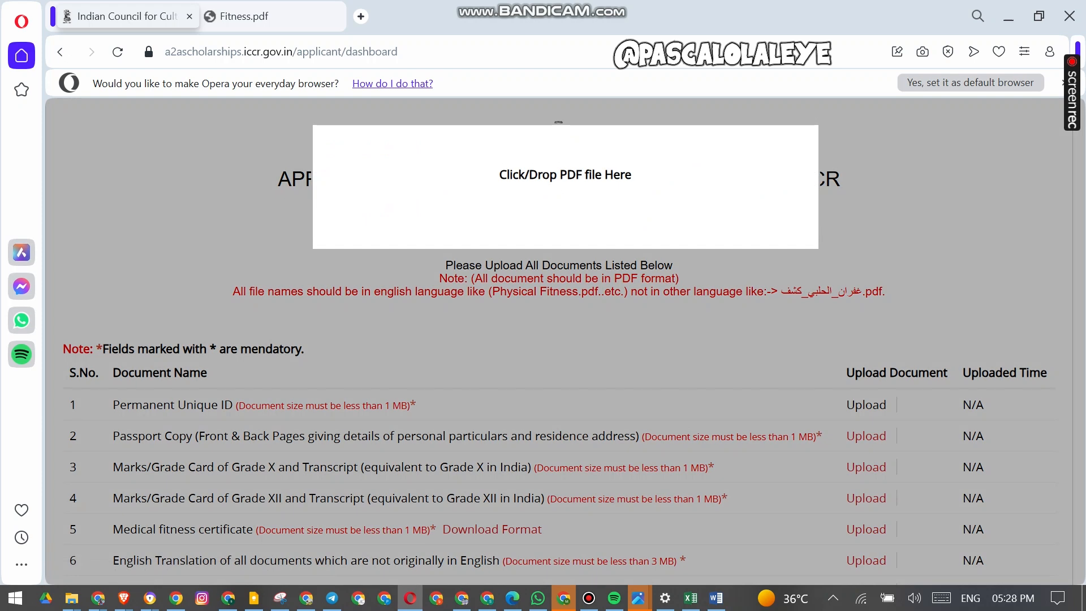
pyautogui.click(392, 199)
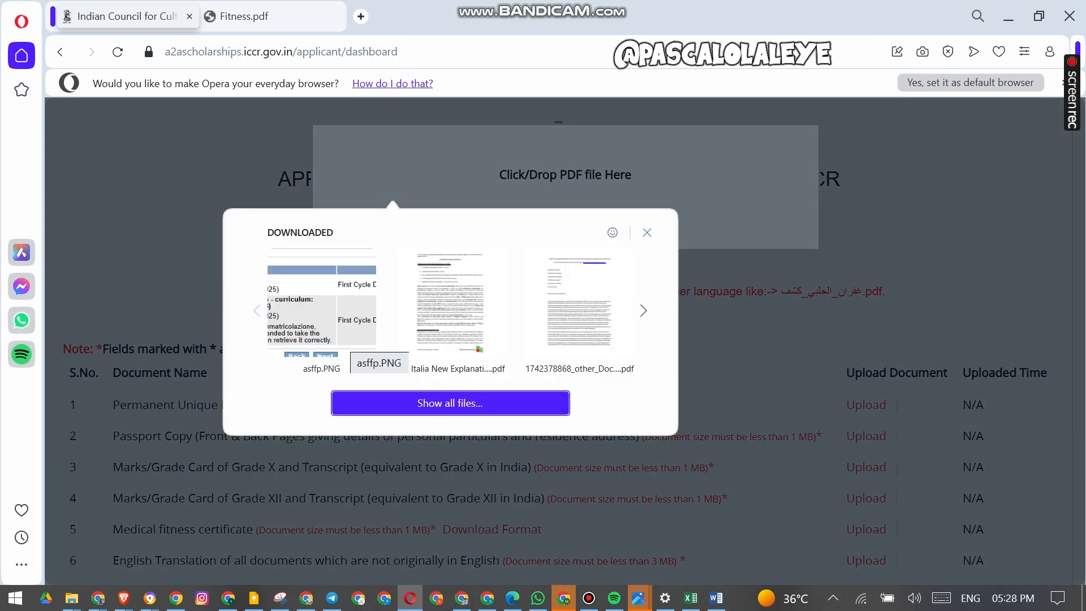
pyautogui.click(579, 308)
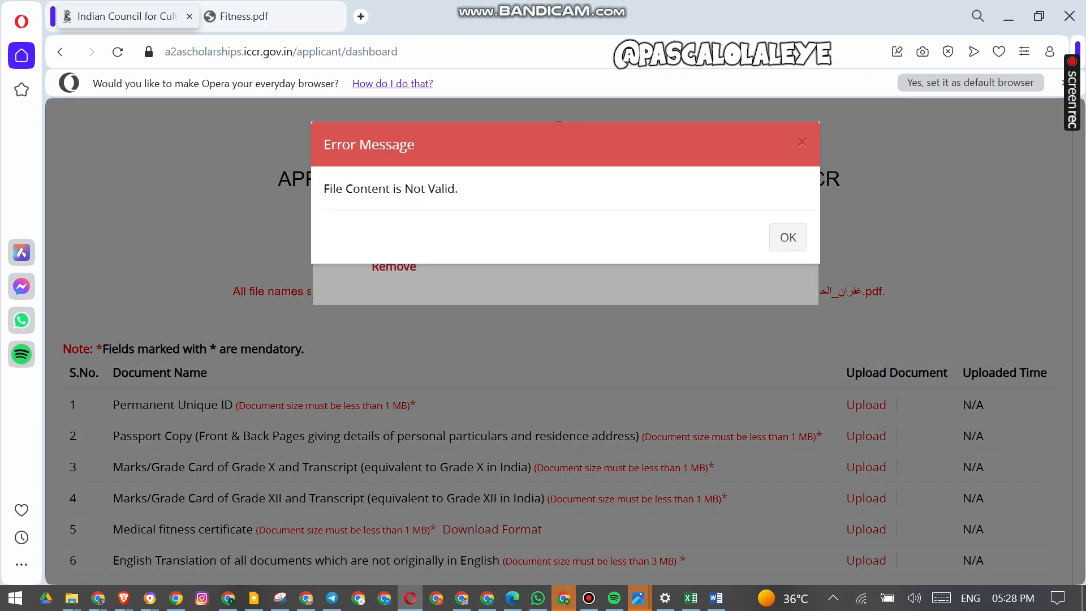
pyautogui.click(788, 237)
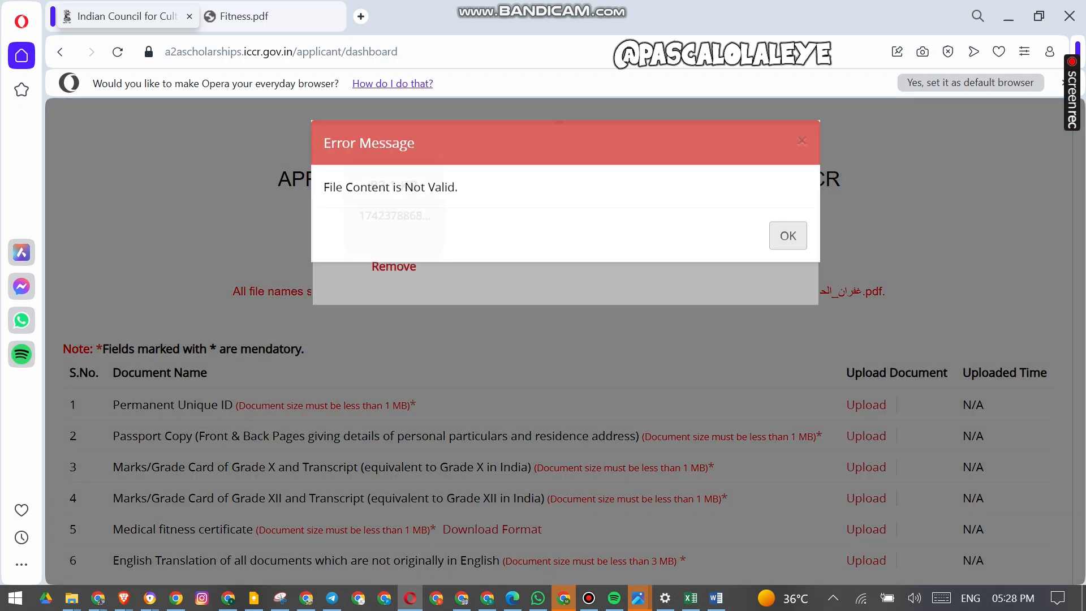
pyautogui.click(388, 267)
pyautogui.click(389, 198)
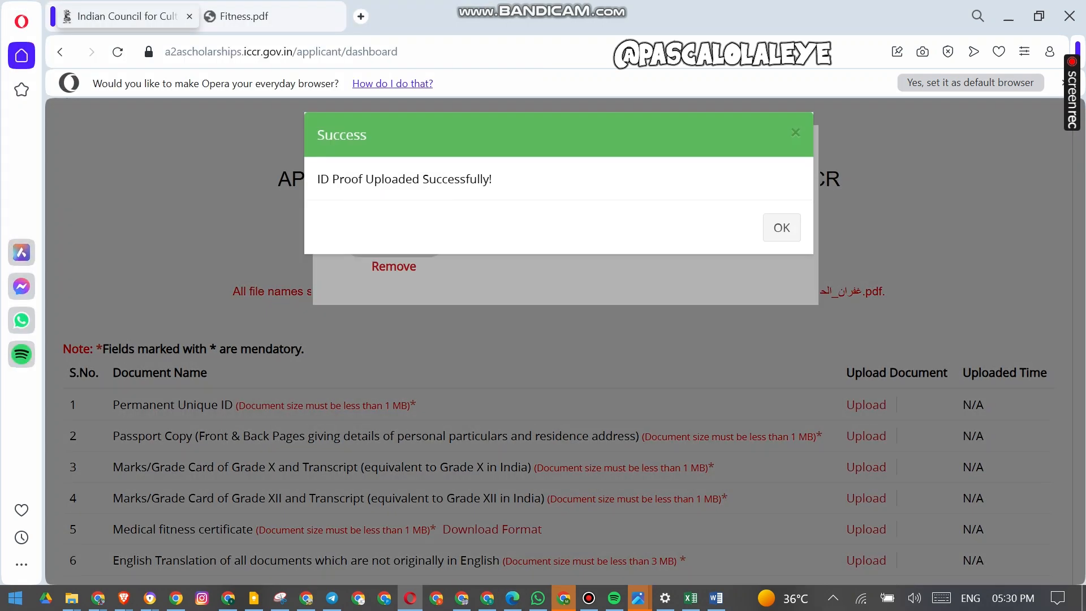
pyautogui.press('Return')
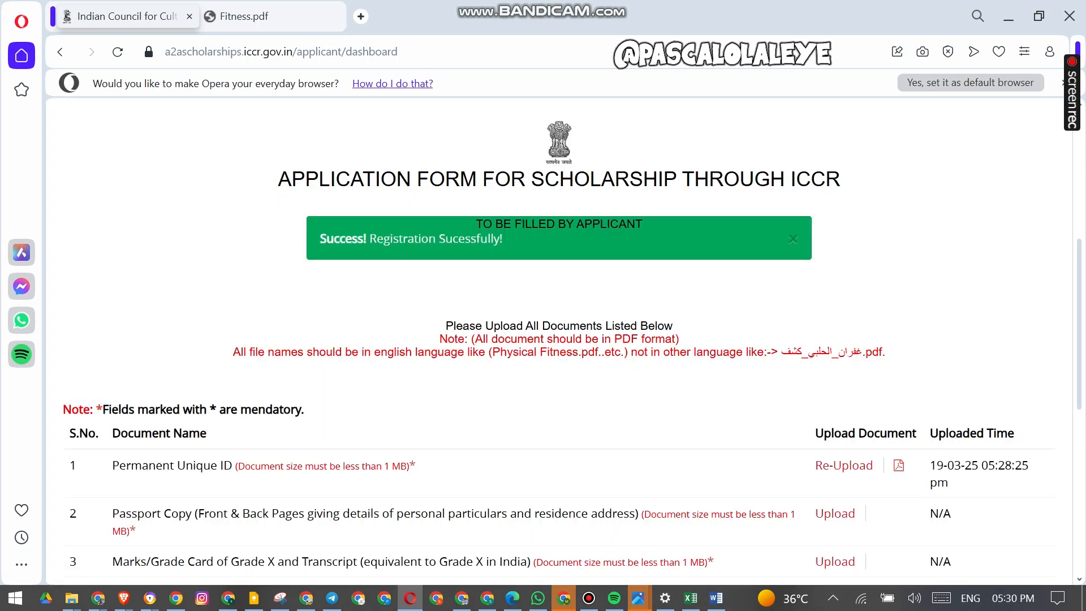
# - Upload the GO Italia New Explanation PDF as the Passport Copy document
pyautogui.scroll(-5, 543, 340)
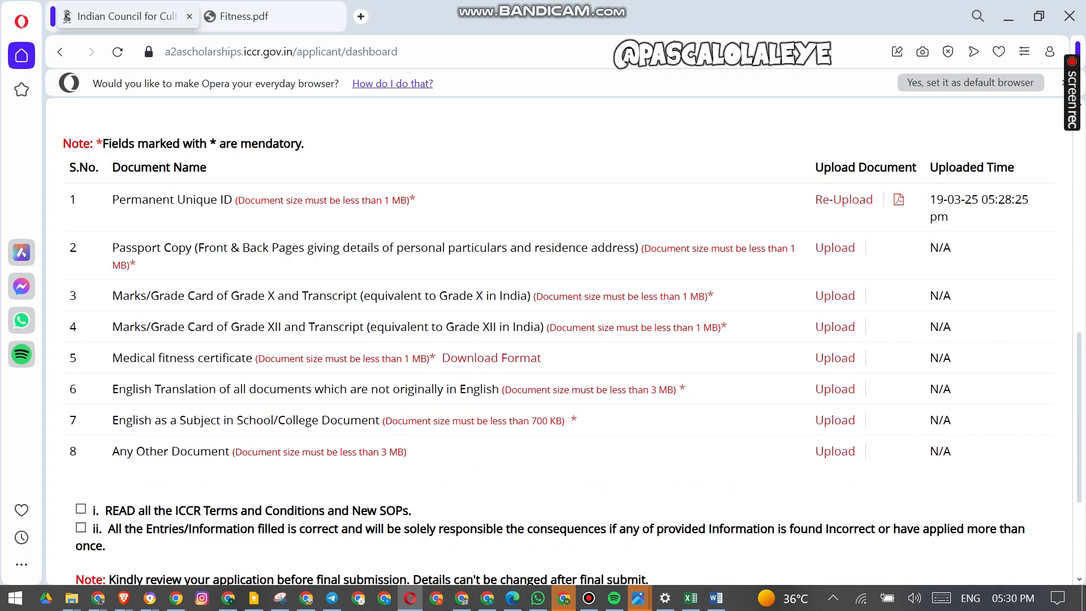
pyautogui.click(835, 231)
pyautogui.click(566, 174)
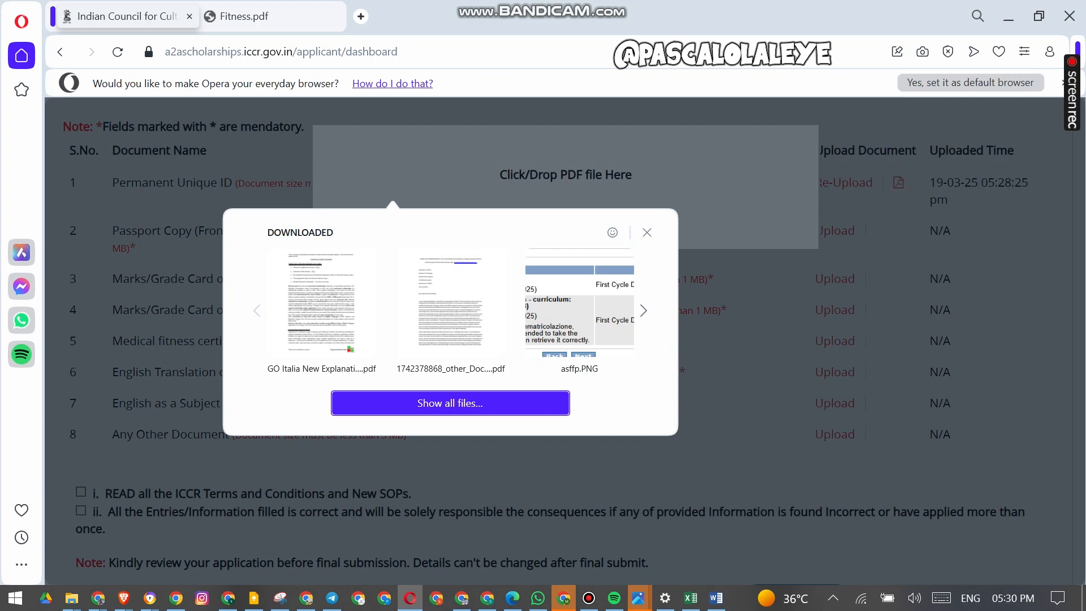
pyautogui.click(321, 306)
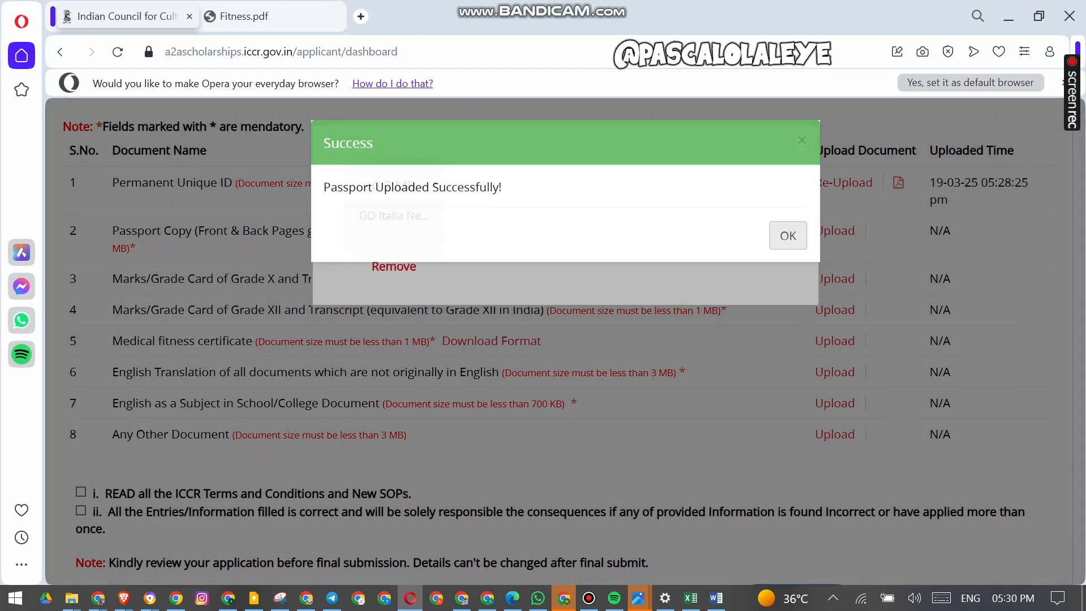
pyautogui.click(788, 236)
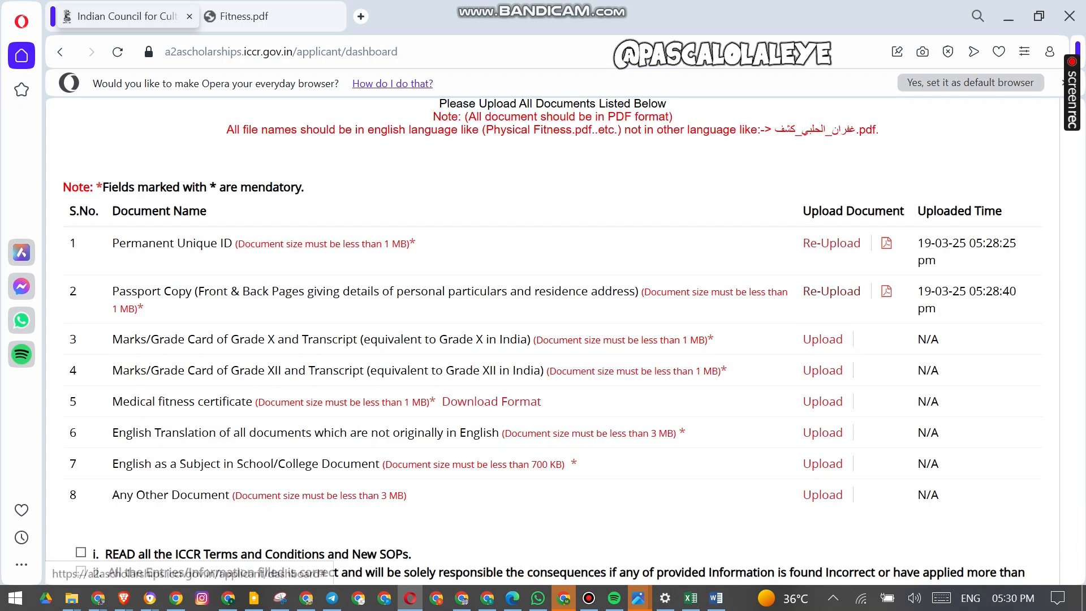
# - Try to upload the GO Italia New Explanation PDF for the Grade X marks card
pyautogui.click(823, 339)
pyautogui.click(393, 198)
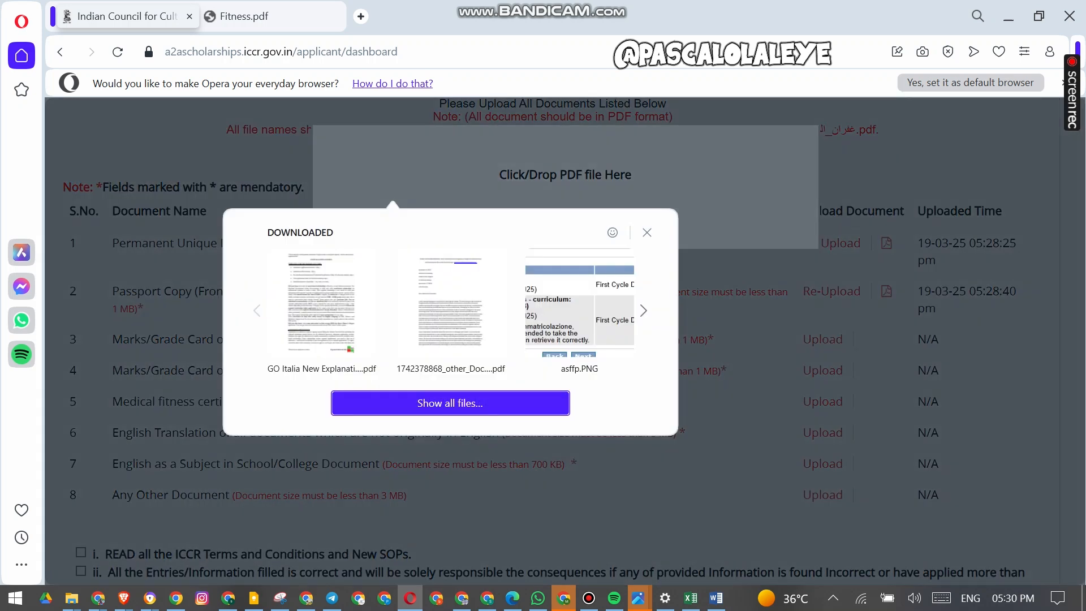
pyautogui.click(321, 302)
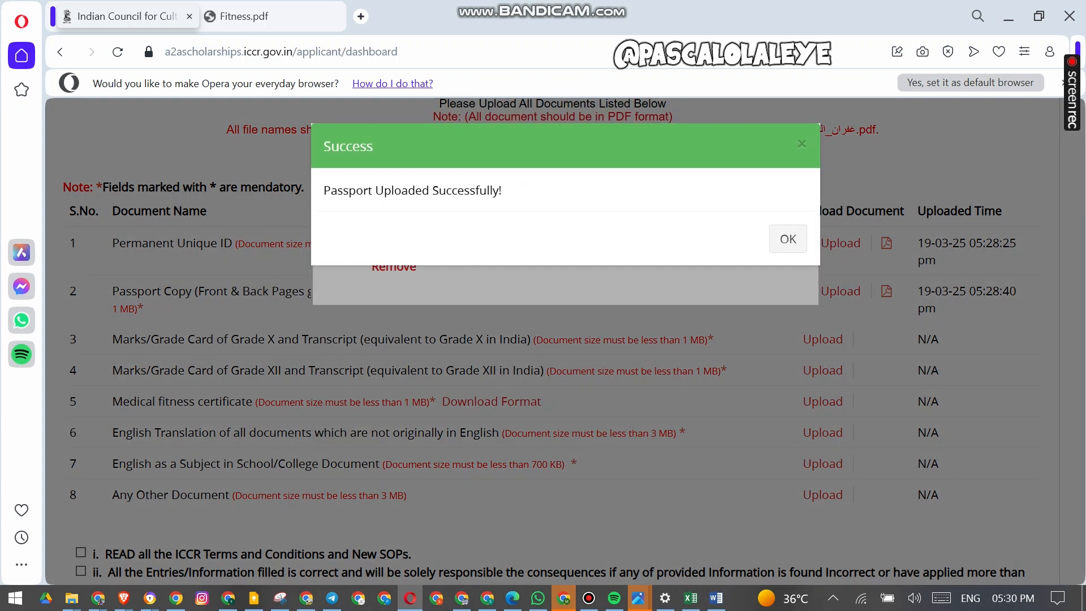
pyautogui.click(787, 238)
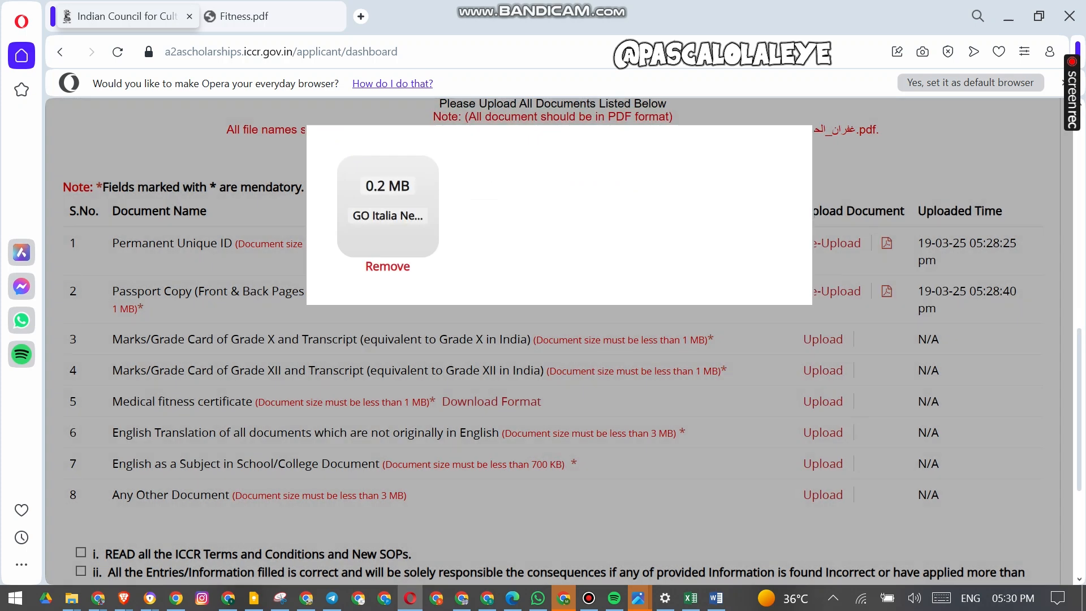
# - Upload the GO Italia New Explanation PDF as the Grade XII marks card and transcript
pyautogui.click(810, 370)
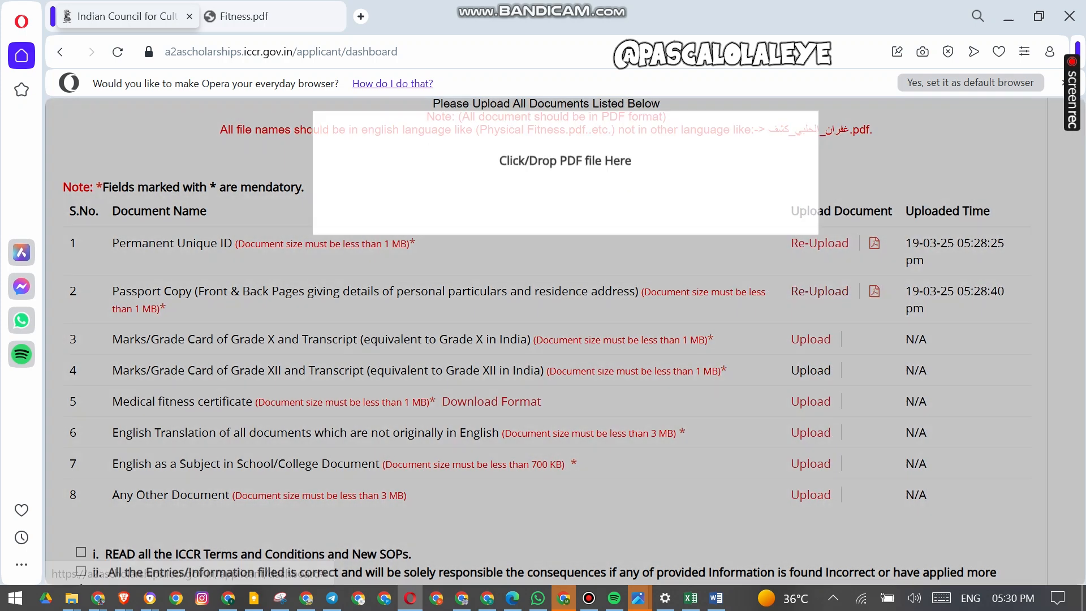
pyautogui.click(393, 202)
pyautogui.click(320, 306)
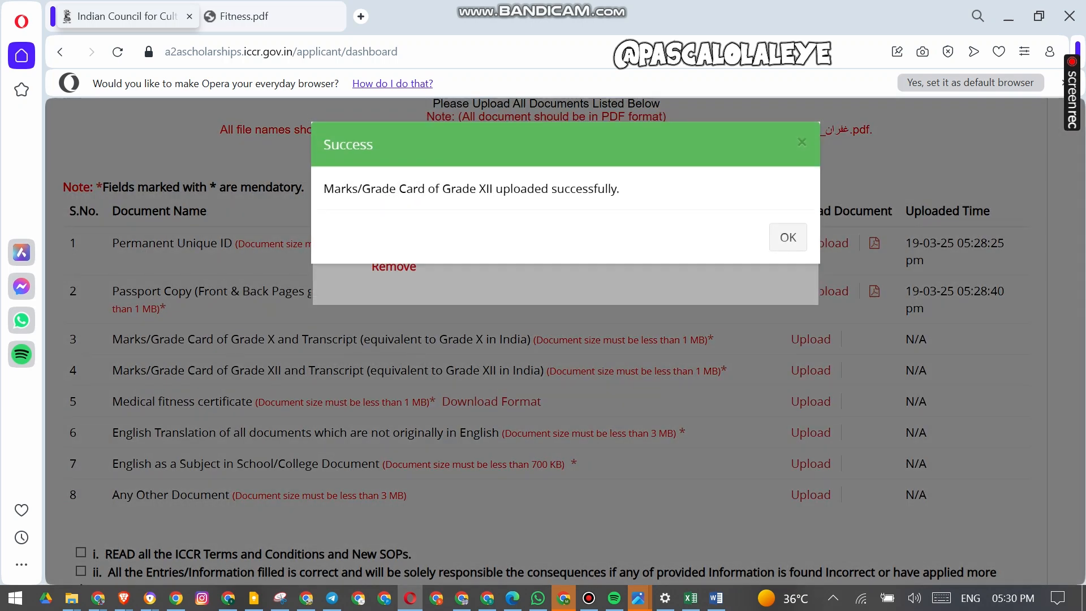
pyautogui.click(788, 239)
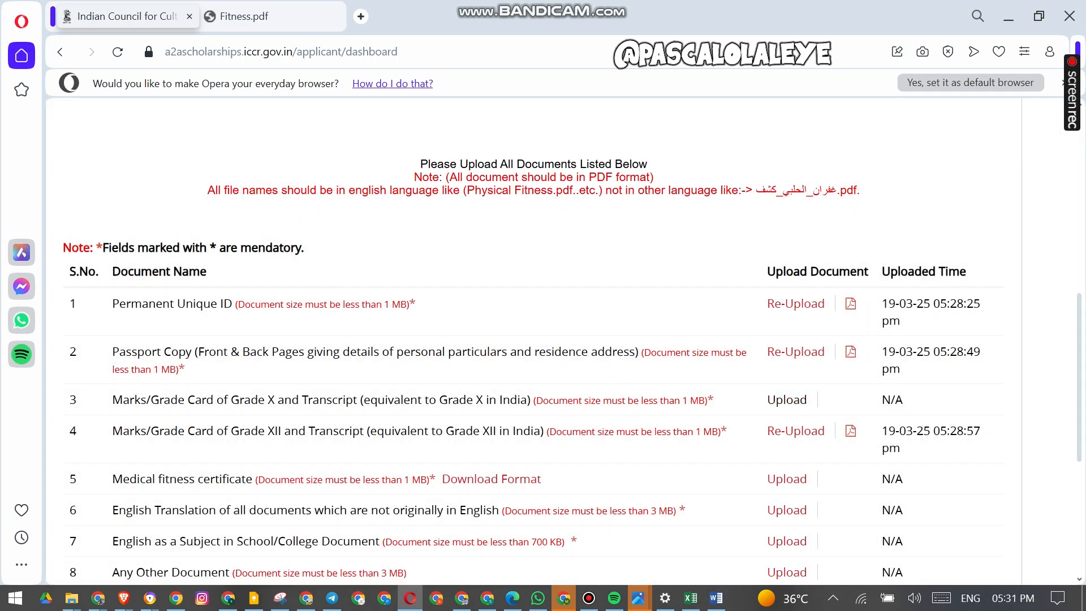
# - Upload the same PDF as the Grade X marks card and transcript
pyautogui.click(786, 400)
pyautogui.click(394, 199)
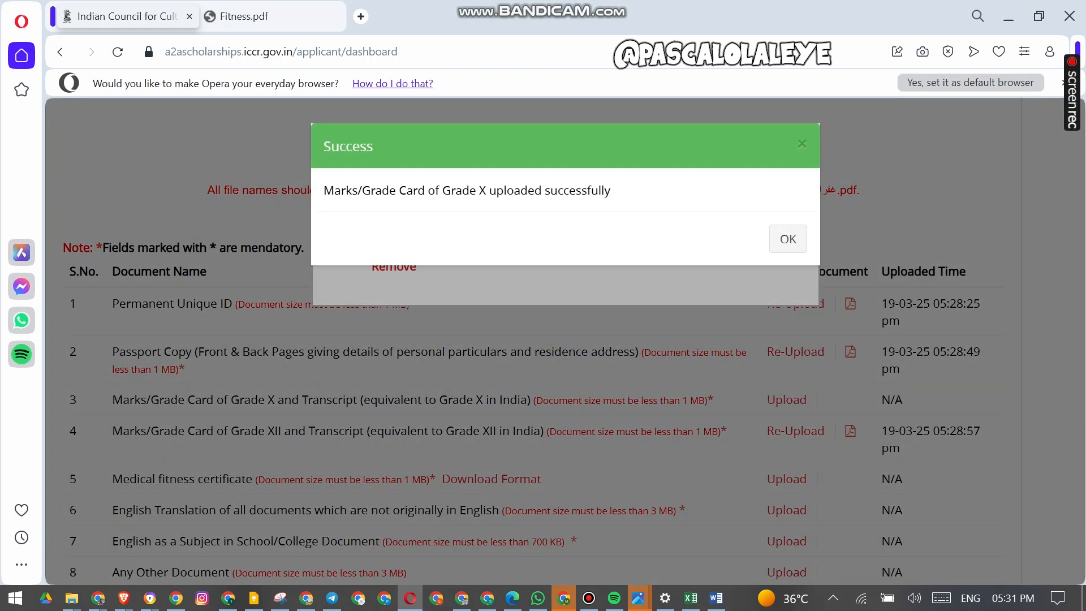
pyautogui.click(788, 239)
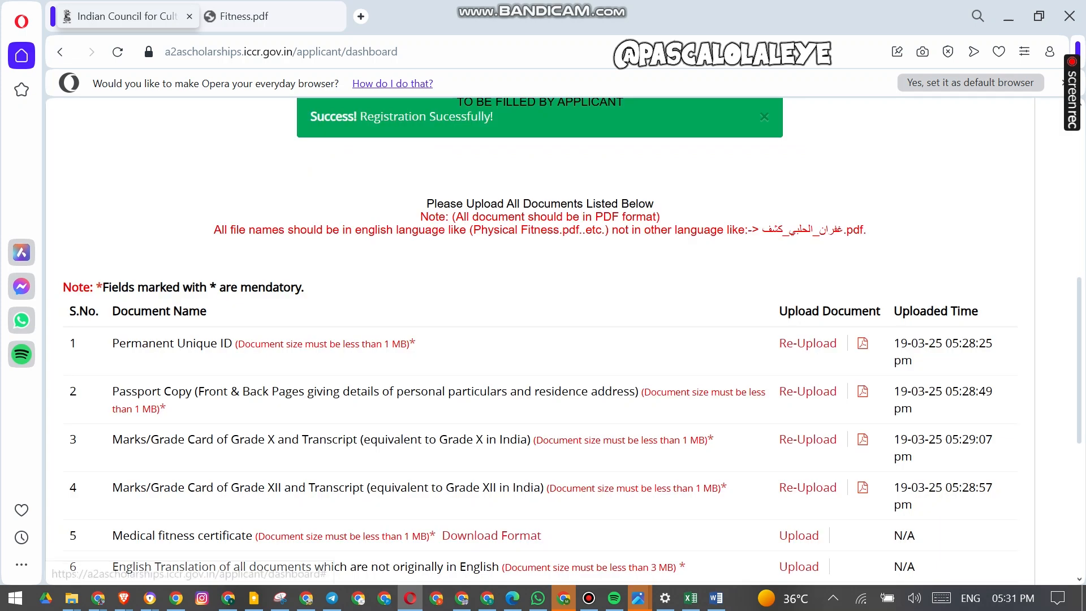
# - Upload a PDF as the medical fitness certificate
pyautogui.scroll(-3, 543, 339)
pyautogui.click(798, 395)
pyautogui.moveTo(530, 174); pyautogui.dragTo(538, 175)
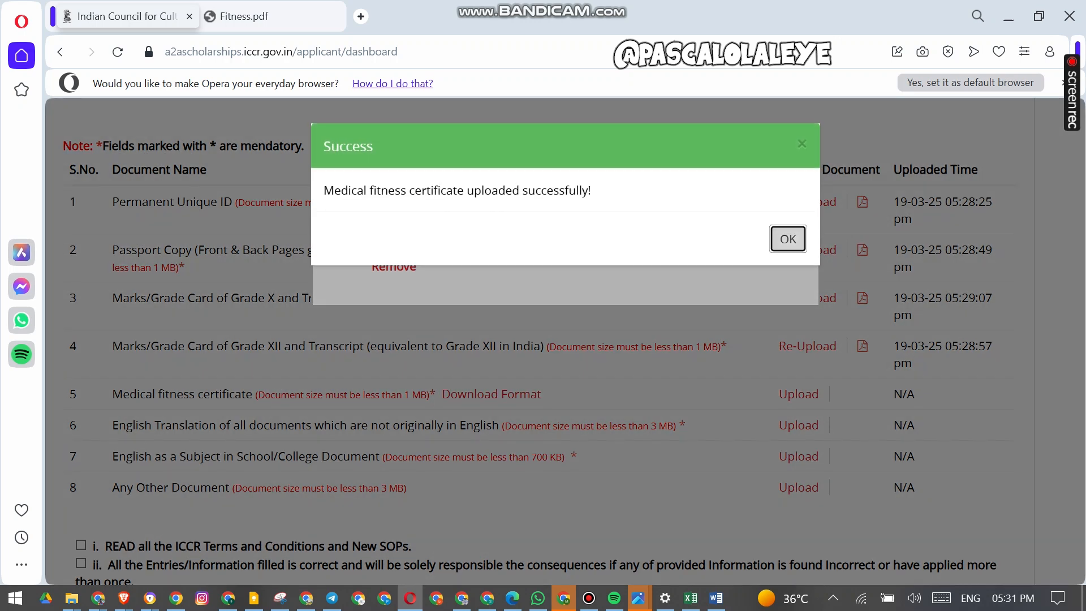
pyautogui.click(788, 240)
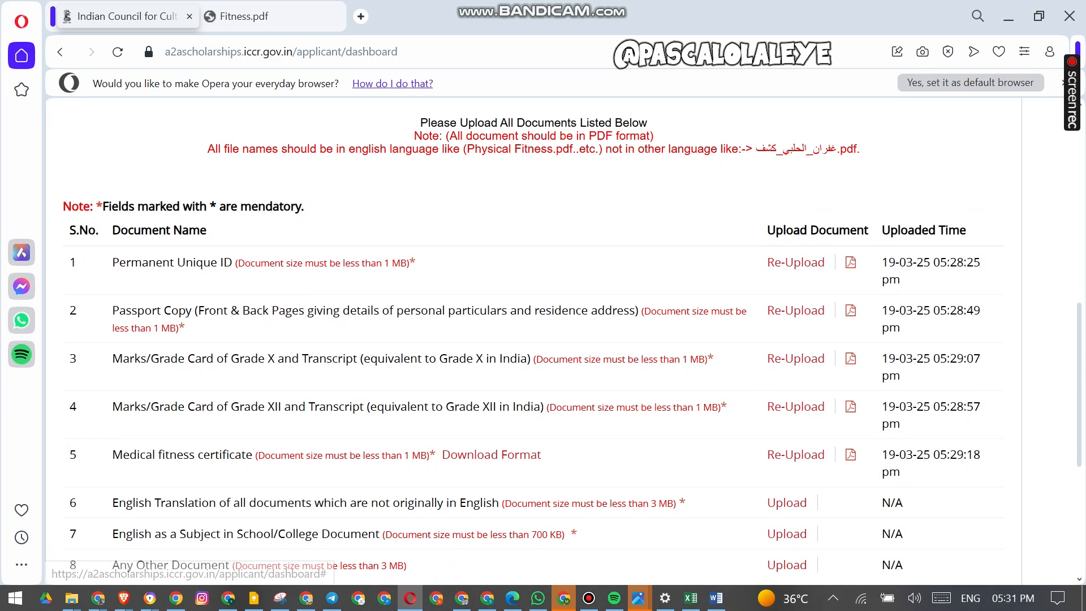
# - Upload the GO Italia New Explanation PDF as the English translation document
pyautogui.click(787, 503)
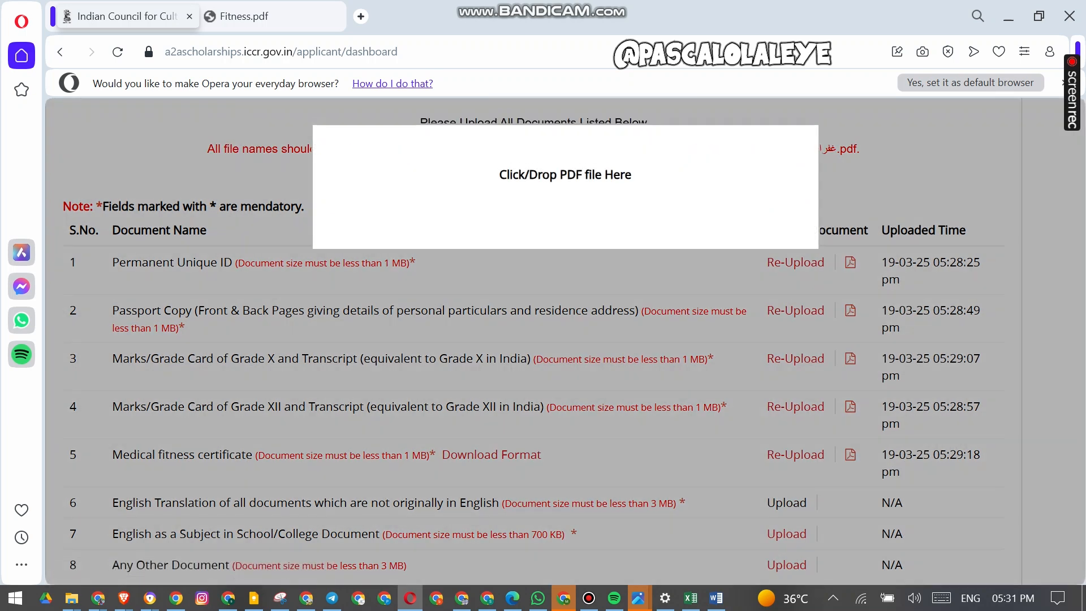
pyautogui.click(392, 202)
pyautogui.click(321, 304)
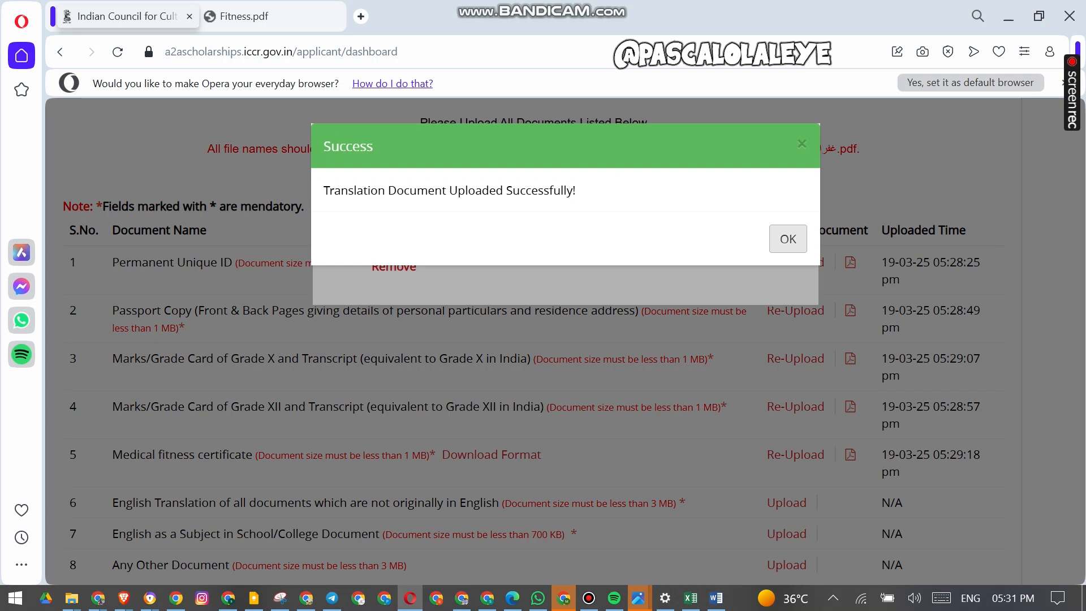
# - Upload the GO Italia New Explanation PDF as the English as a Subject in School/College document
pyautogui.click(788, 238)
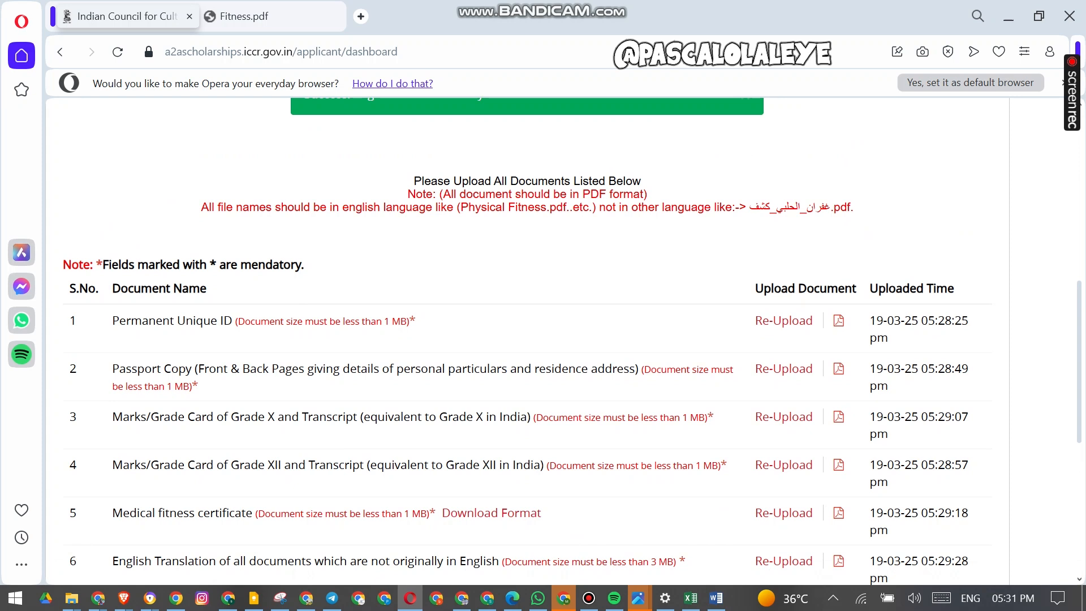
pyautogui.scroll(-5, 775, 326)
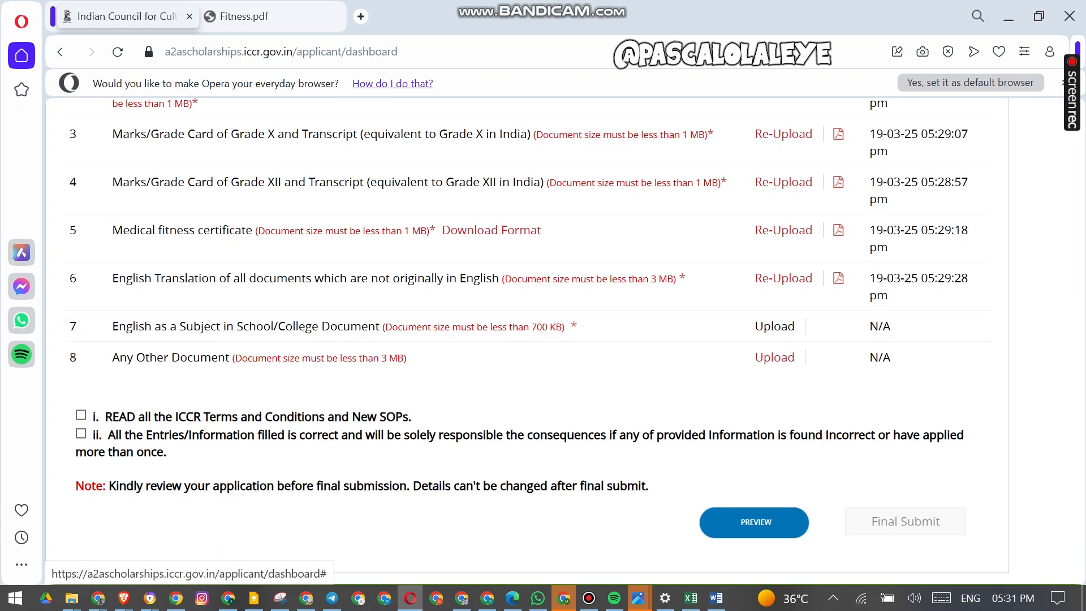
pyautogui.click(774, 326)
pyautogui.click(393, 204)
pyautogui.click(323, 304)
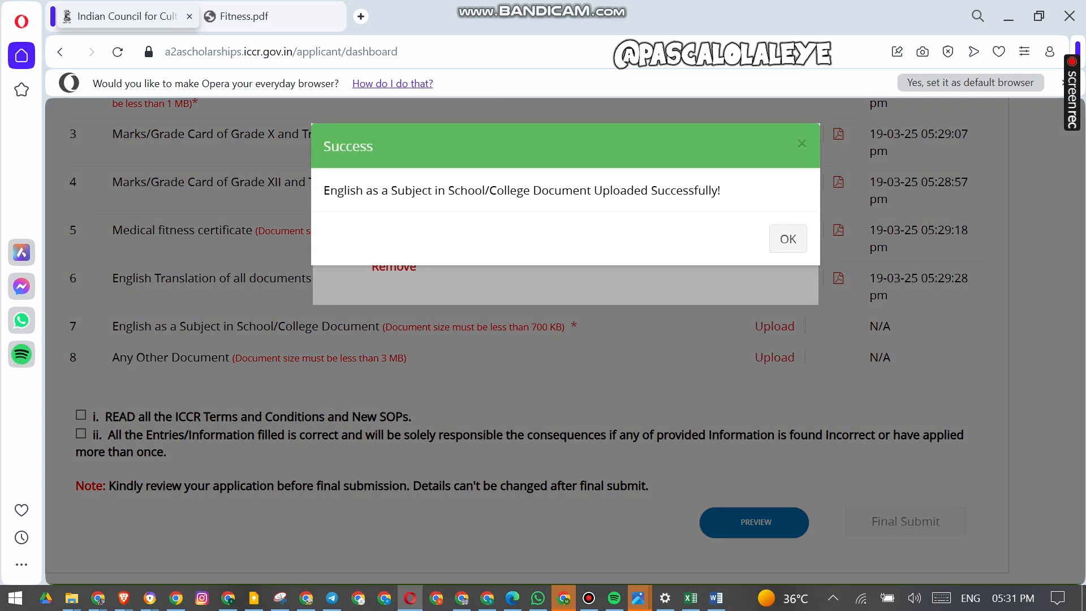
pyautogui.click(788, 239)
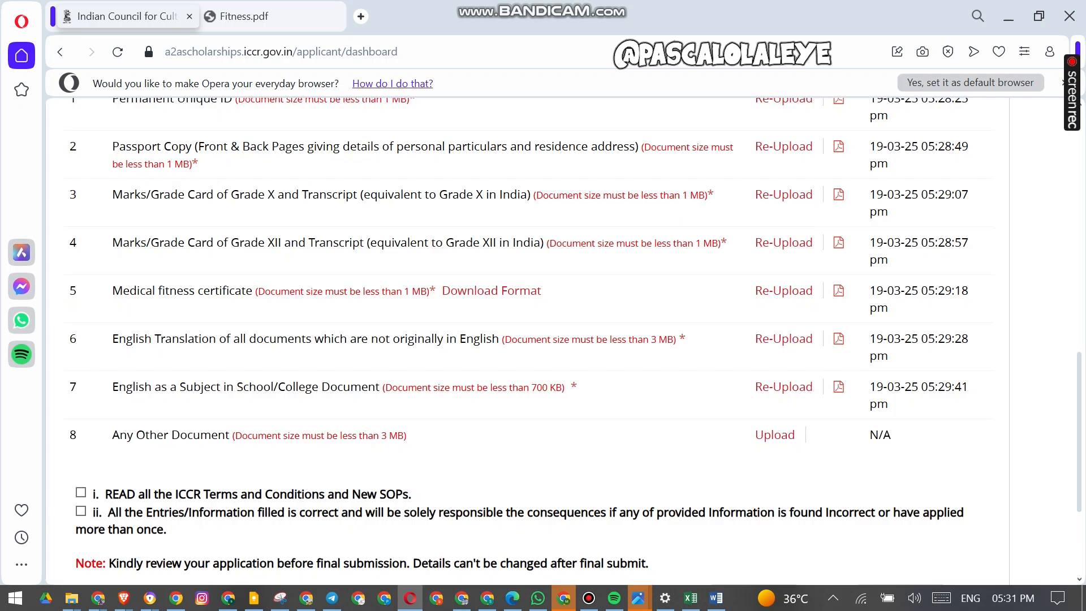
# - Upload the GO Italia New Explanation PDF as Any Other Document
pyautogui.click(775, 435)
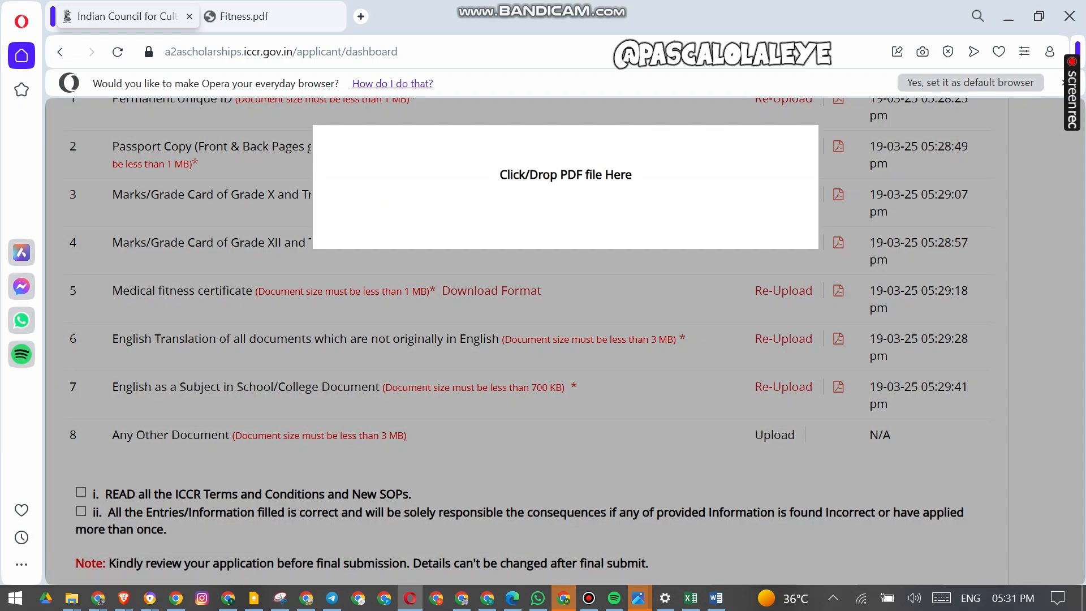
pyautogui.click(392, 200)
pyautogui.click(322, 306)
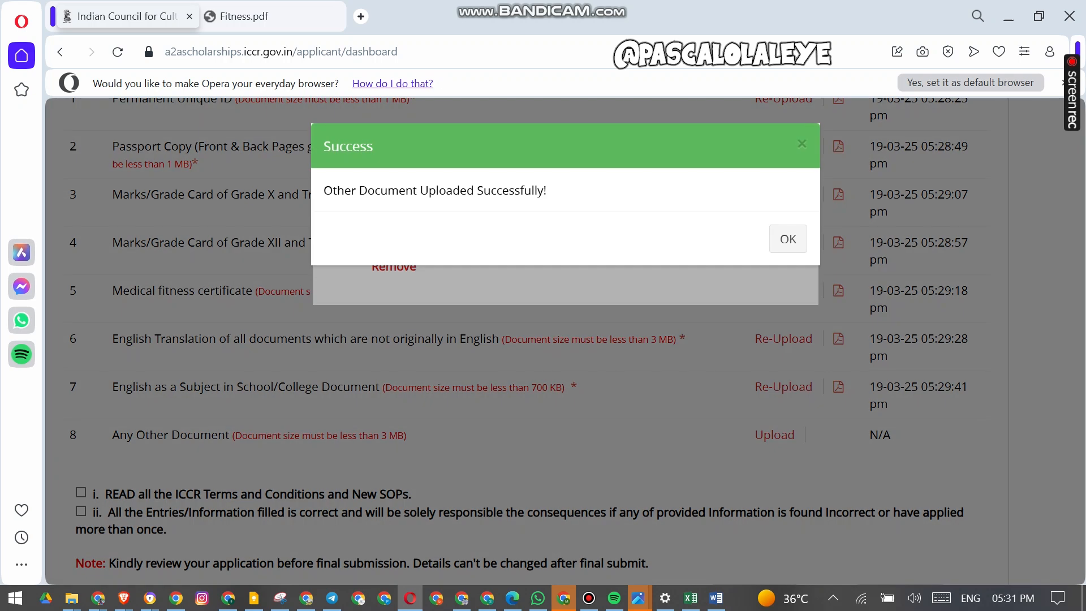
pyautogui.click(788, 239)
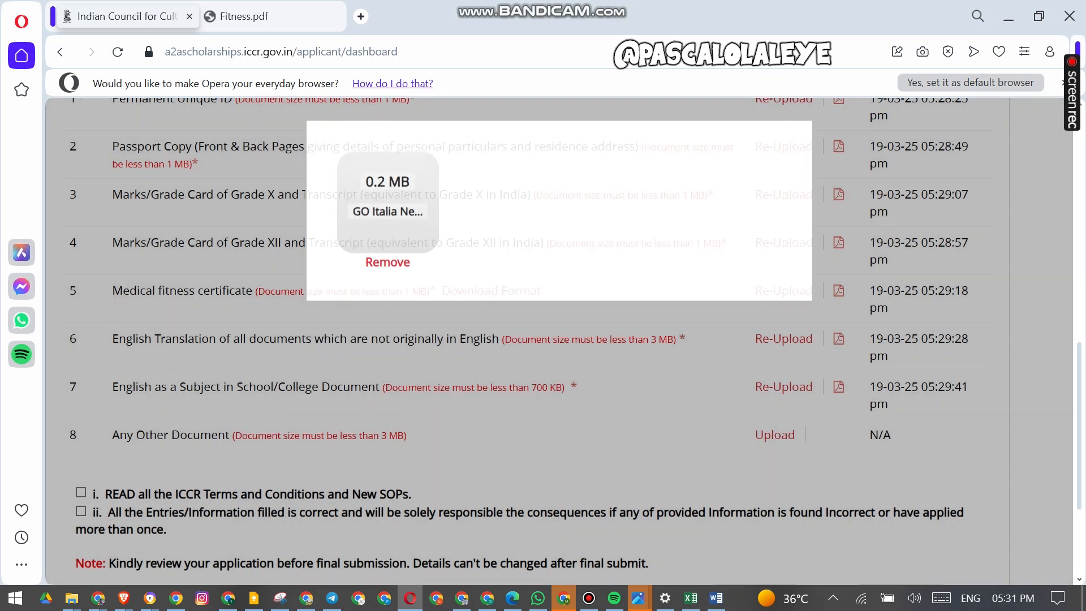
# - Tick both declaration checkboxes and open the application preview
pyautogui.scroll(-3, 543, 340)
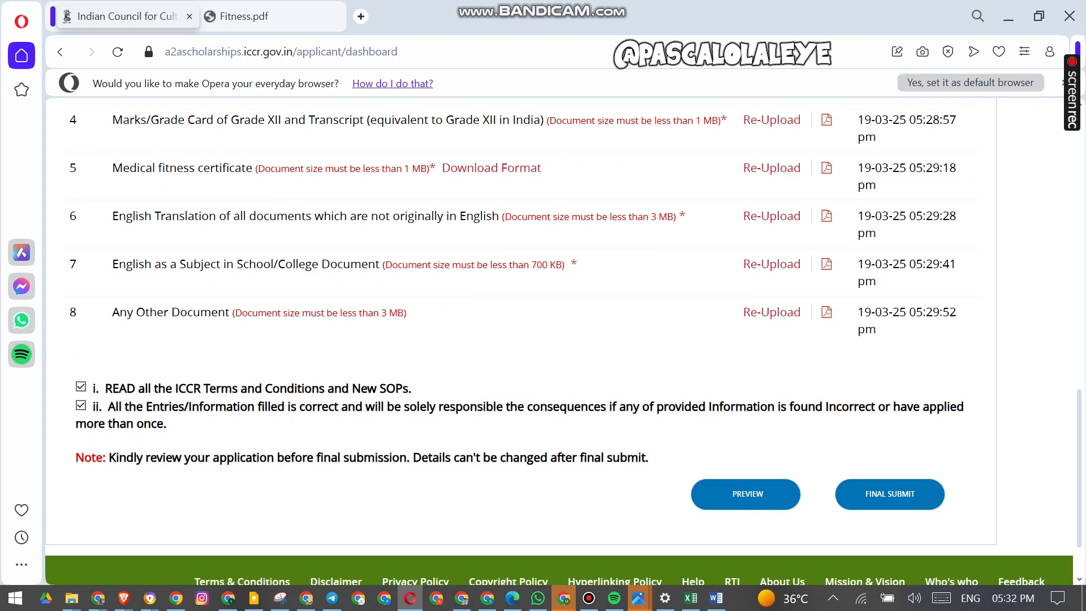
pyautogui.scroll(-2, 746, 418)
pyautogui.click(747, 419)
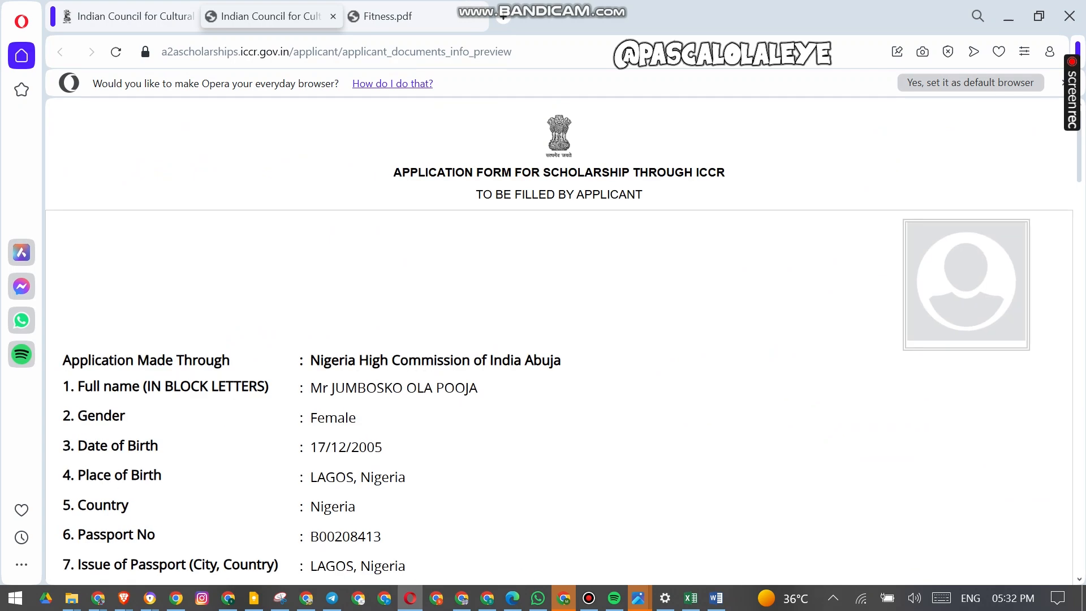
# - Scroll through the application preview to review the entered details and uploaded documents
pyautogui.scroll(-6, 559, 340)
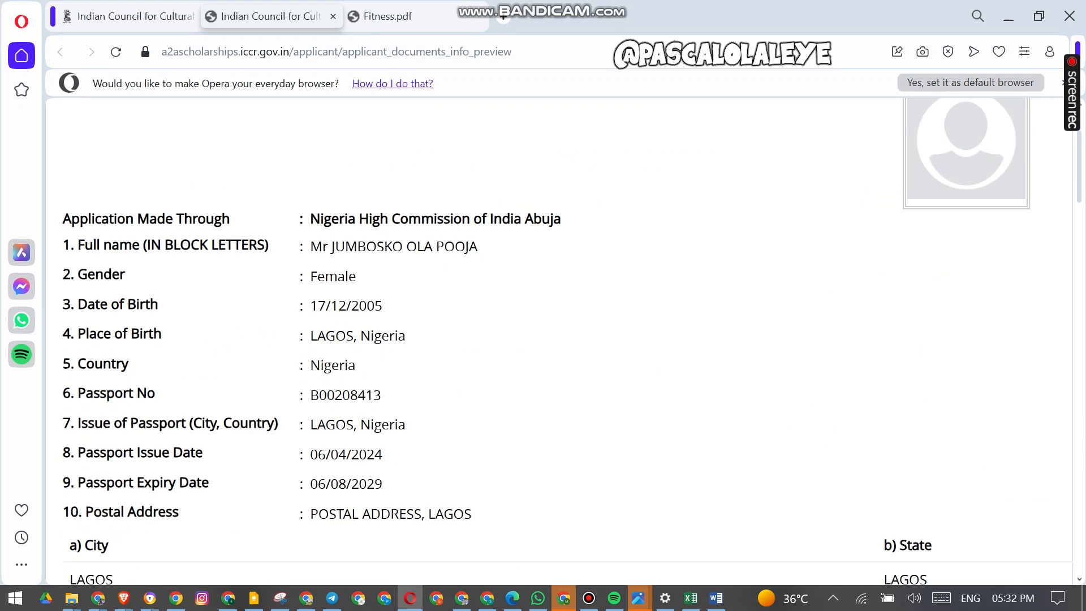
pyautogui.scroll(-20, 559, 339)
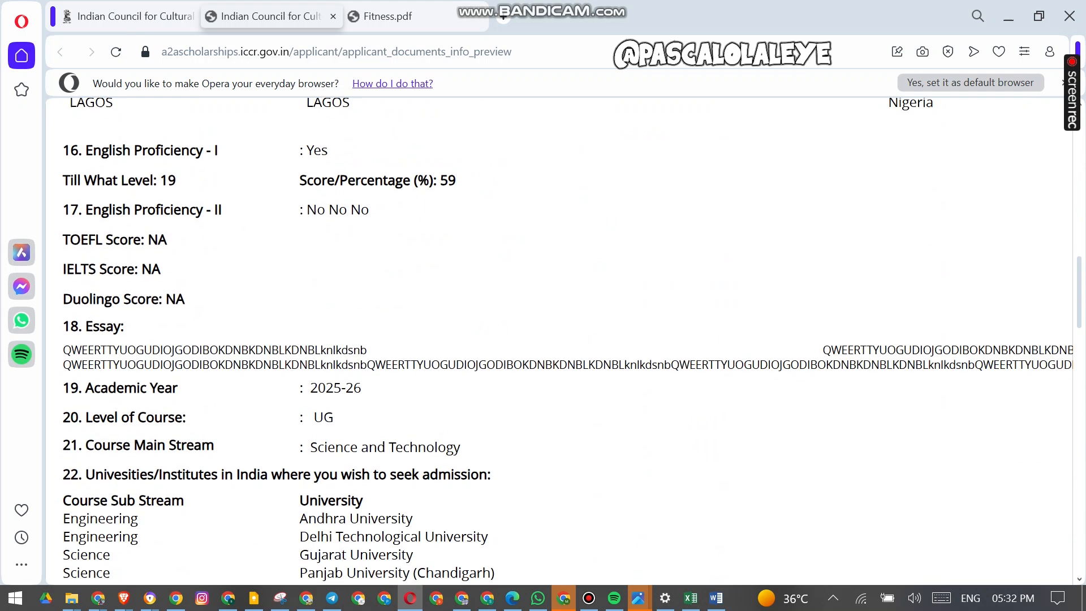
pyautogui.scroll(-15, 559, 339)
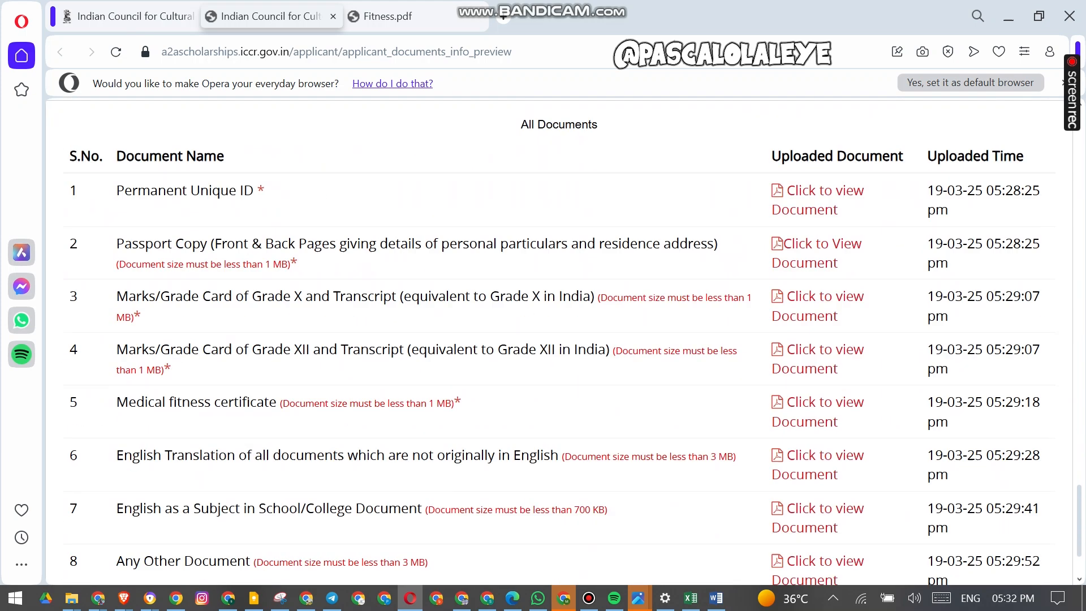
pyautogui.scroll(12, 559, 339)
# - Return to the dashboard tab and final-submit the application
pyautogui.hotkey('ctrl', 'shift', 'Tab')
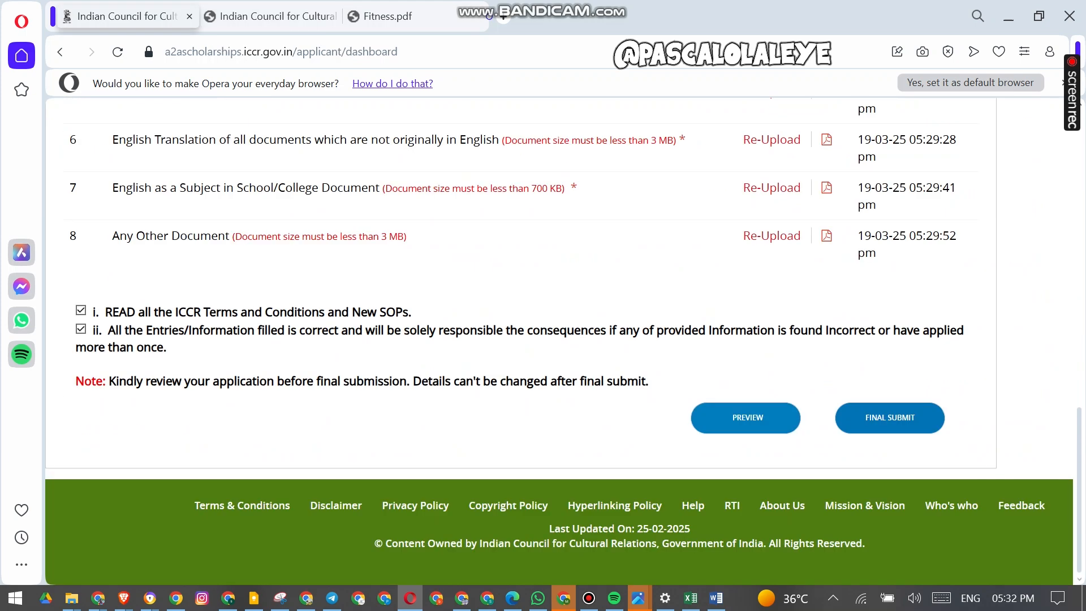
pyautogui.click(890, 418)
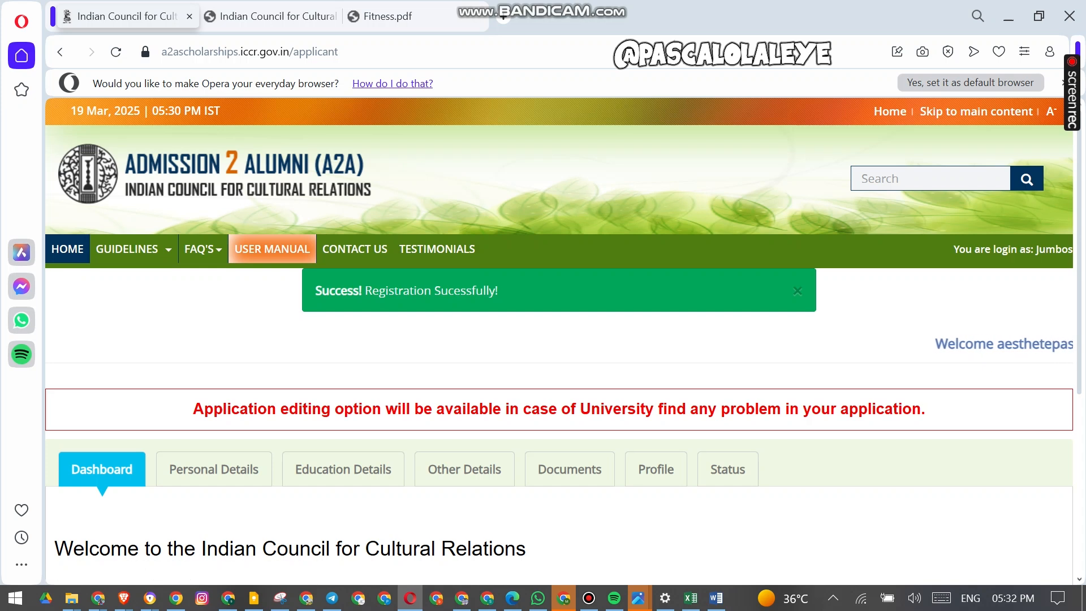
pyautogui.moveTo(379, 291); pyautogui.dragTo(500, 290)
pyautogui.scroll(-5, 500, 291)
pyautogui.scroll(4, 500, 290)
pyautogui.scroll(2, 559, 339)
pyautogui.scroll(-5, 558, 339)
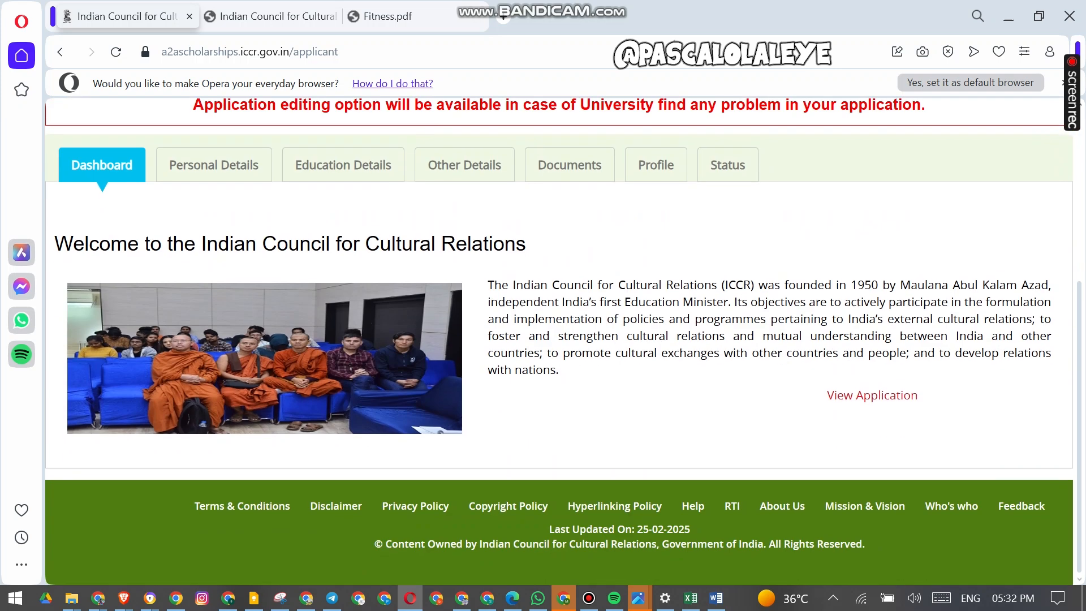
pyautogui.scroll(4, 559, 340)
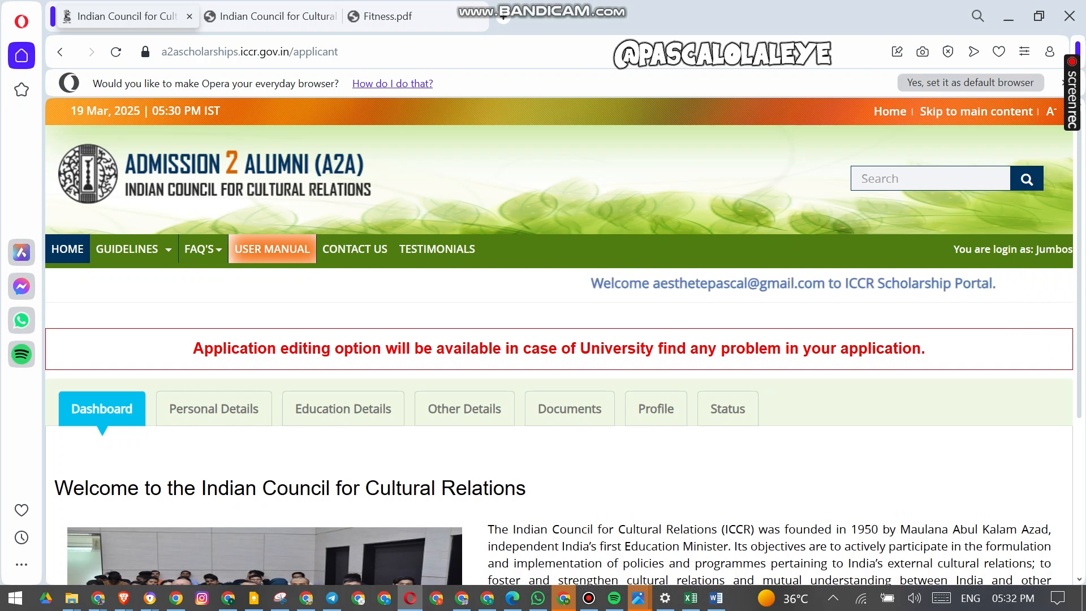
pyautogui.scroll(-4, 559, 341)
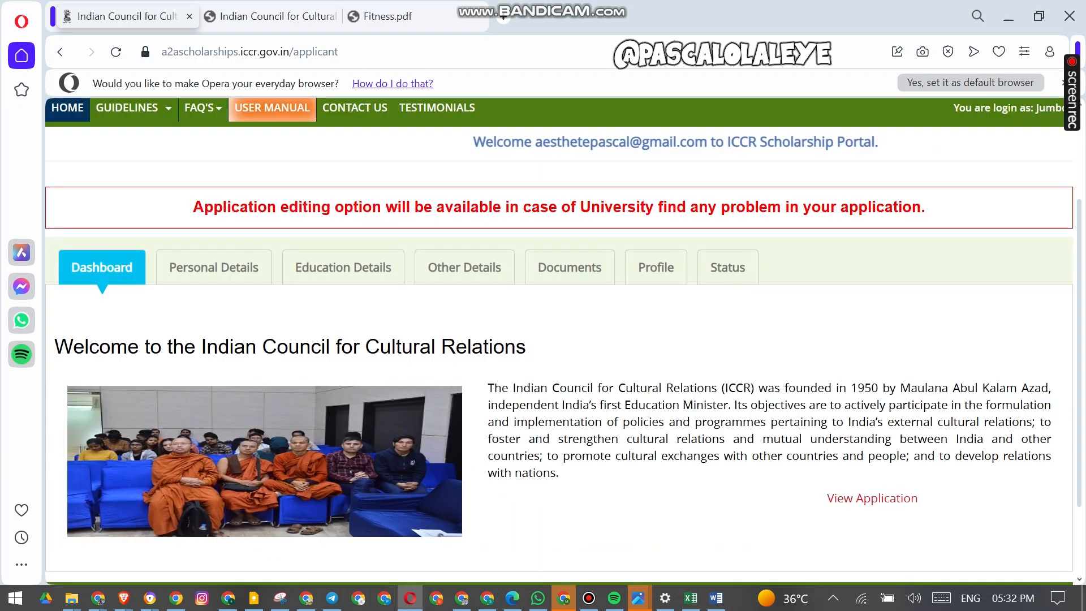